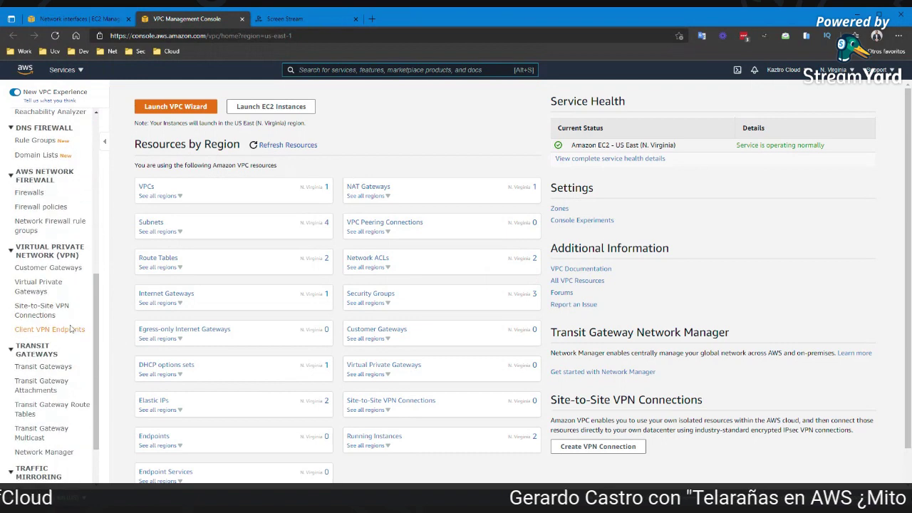
Step: Open the Network ACLs list in the VPC console and enlarge the page display
scroll(60, 320, "down", 1)
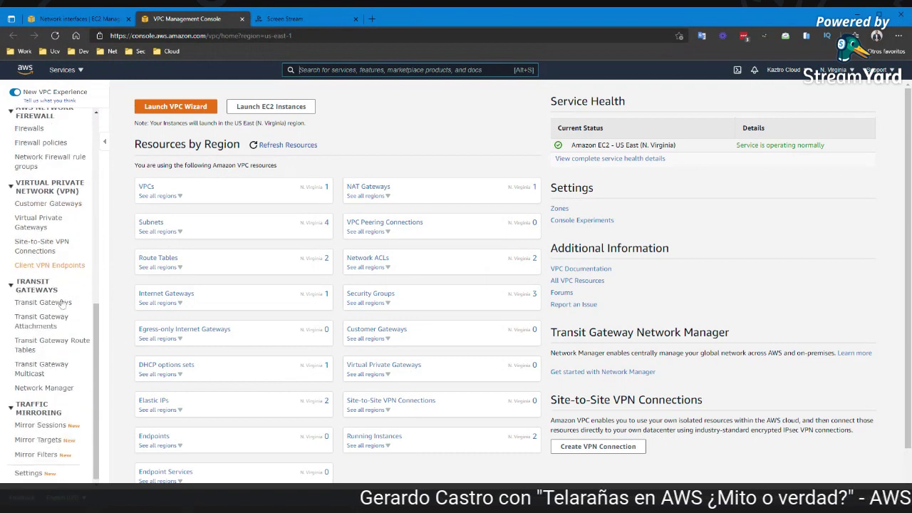
scroll(62, 305, "up", 3)
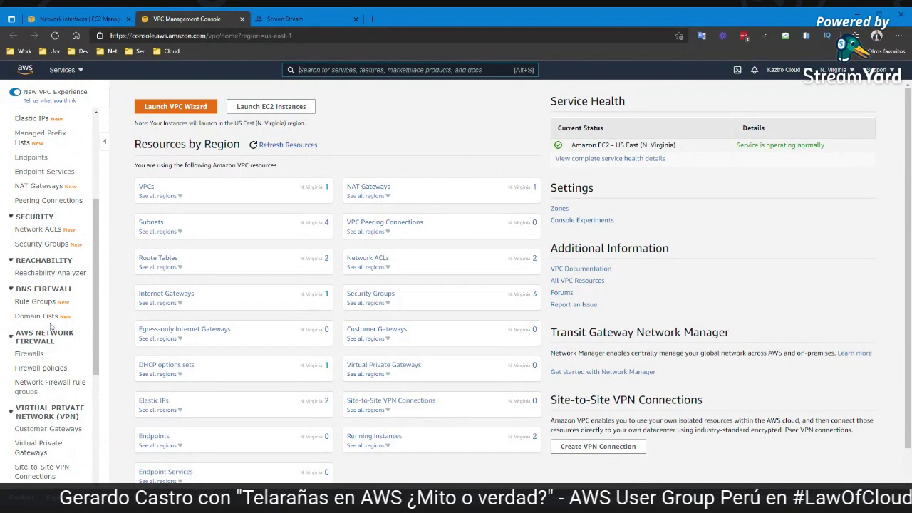
left_click(40, 231)
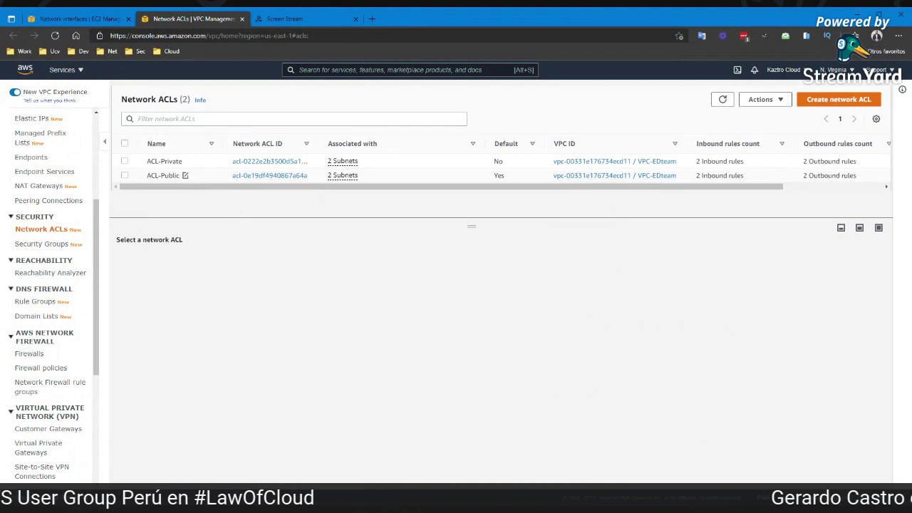
key("ctrl+plus")
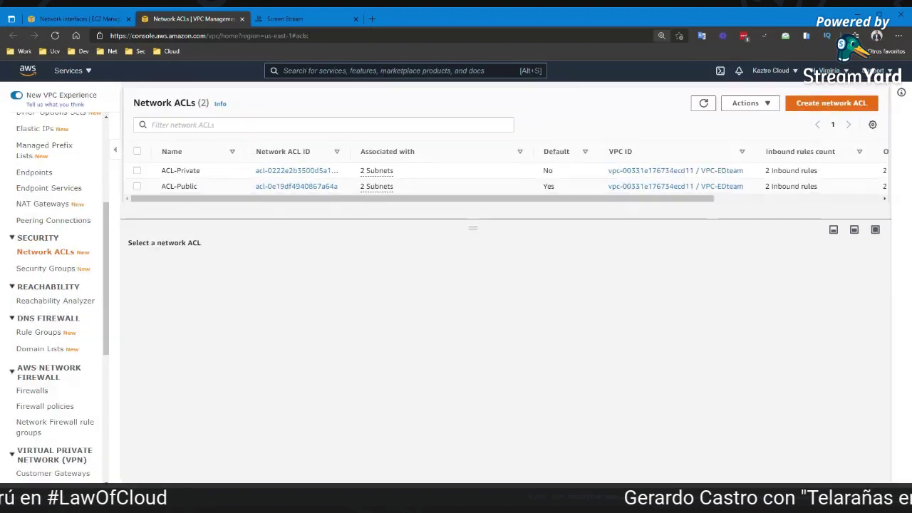
key("ctrl+plus")
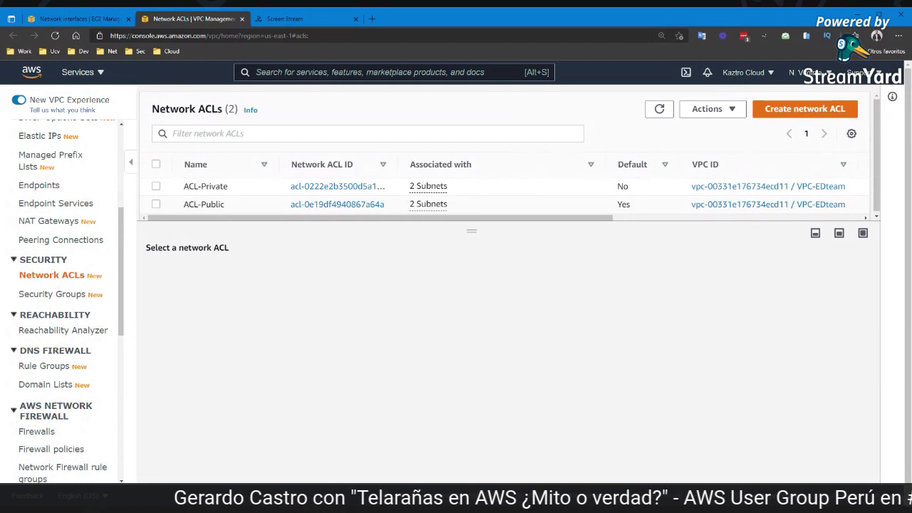
Step: Select the ACL-Public network ACL and review its inbound and outbound rules
left_click(207, 204)
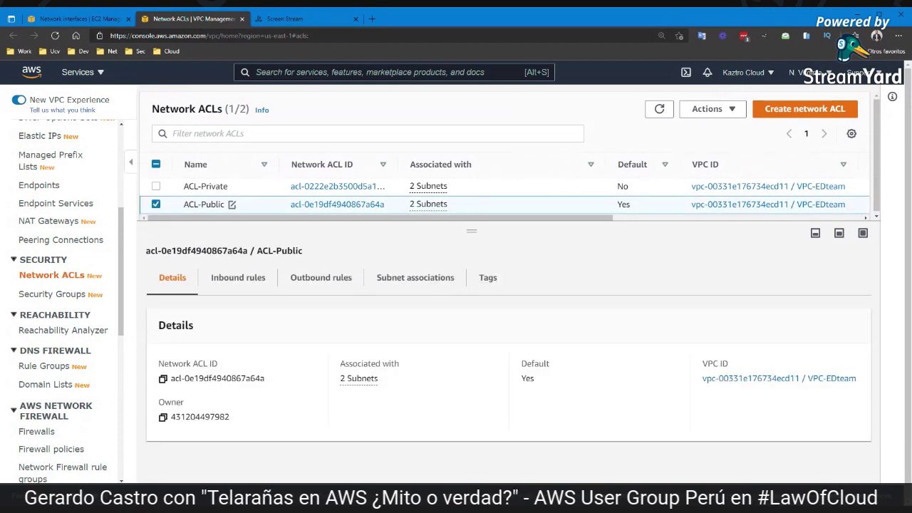
left_click(266, 290)
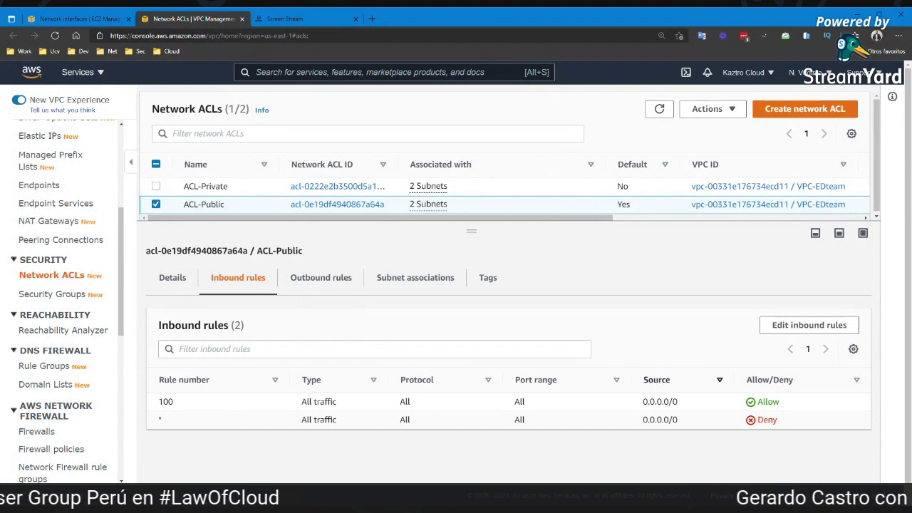
left_click(331, 288)
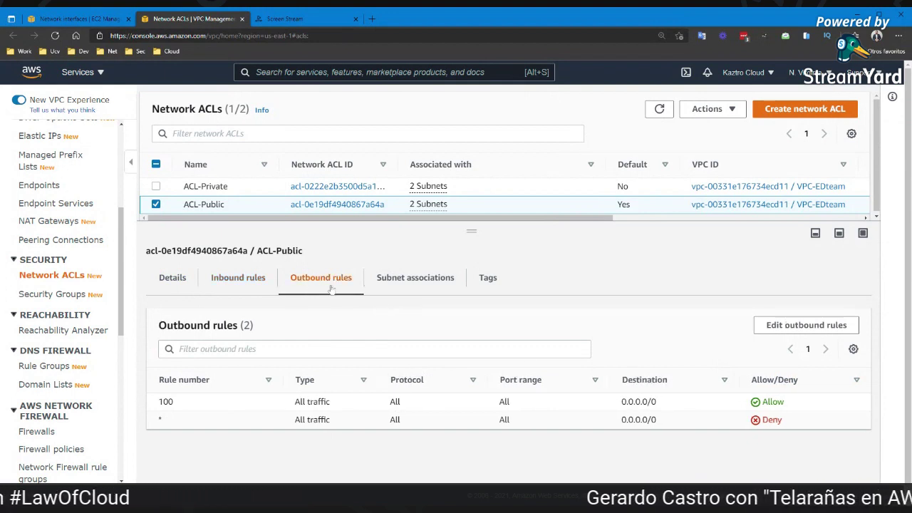
Step: Edit the inbound rules of ACL-Public and add two new rules numbered 1 and 2
left_click(231, 290)
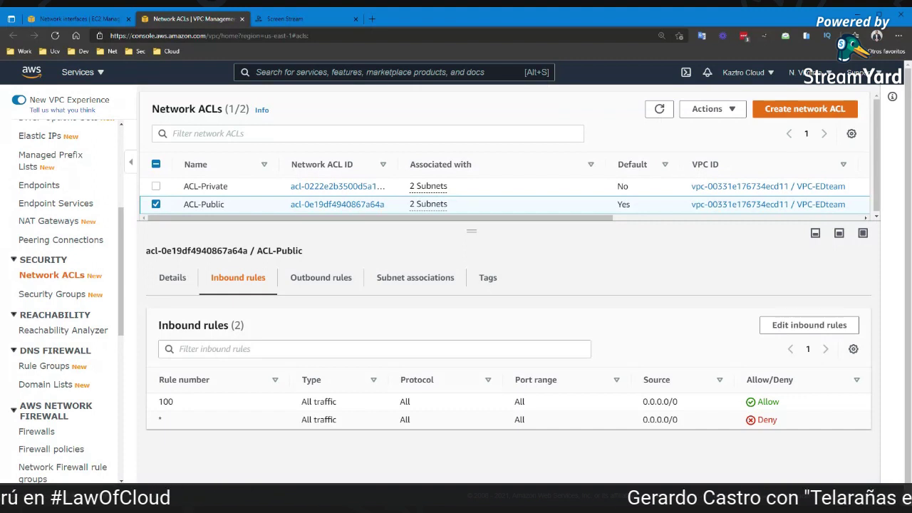
left_click(778, 324)
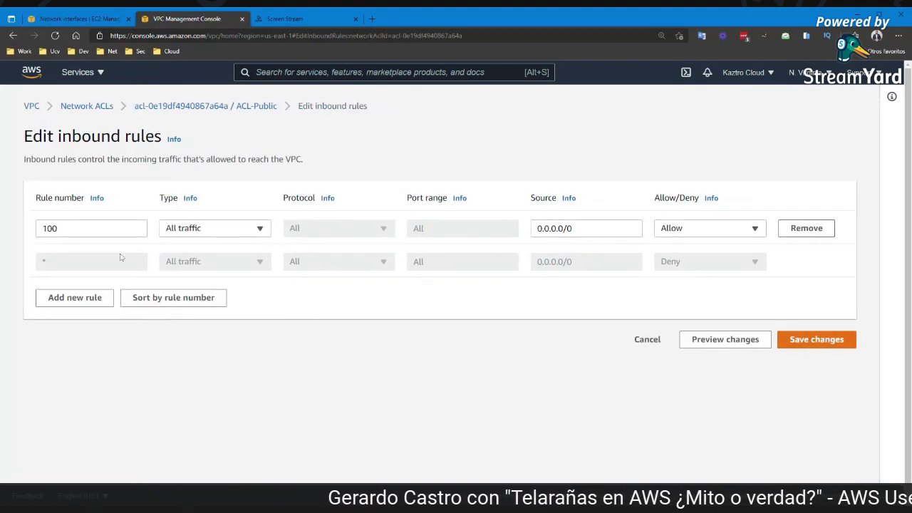
left_click(84, 298)
left_click(75, 331)
left_click(91, 261)
type("1")
left_click(107, 295)
type("2")
left_click(366, 372)
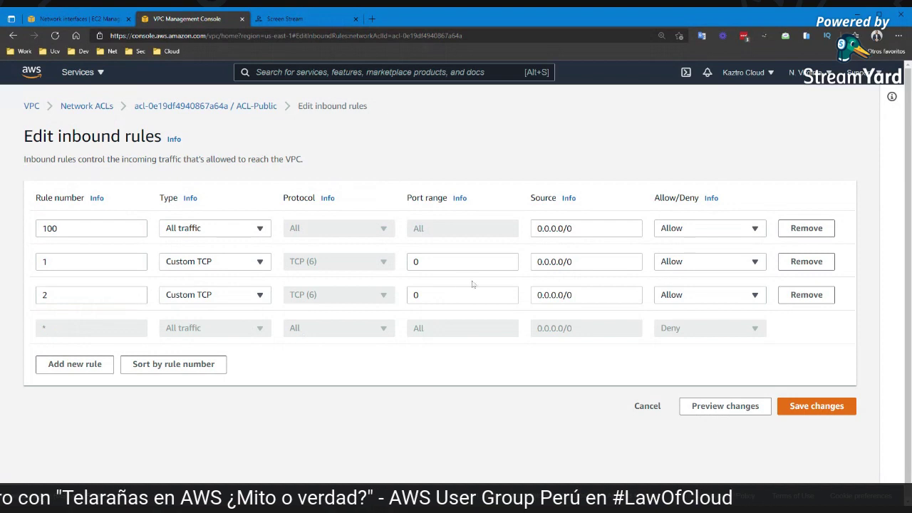
Step: Set the type of inbound rule 1 to SSH (22) and of rule 2 to HTTP (80)
left_click(215, 258)
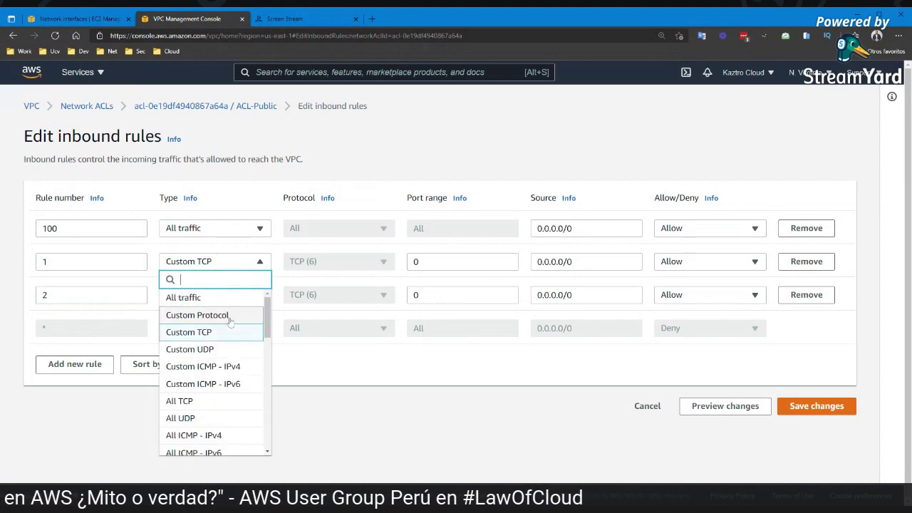
scroll(218, 411, "down", 3)
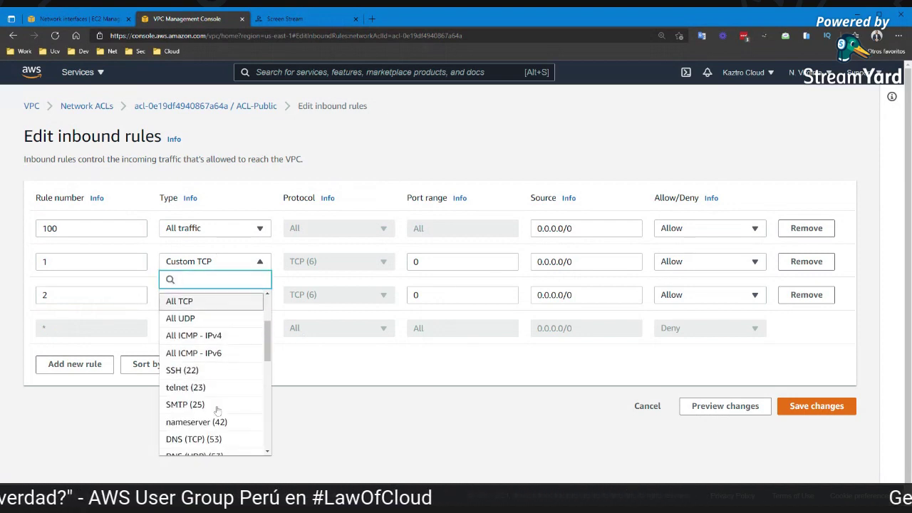
left_click(207, 370)
left_click(215, 295)
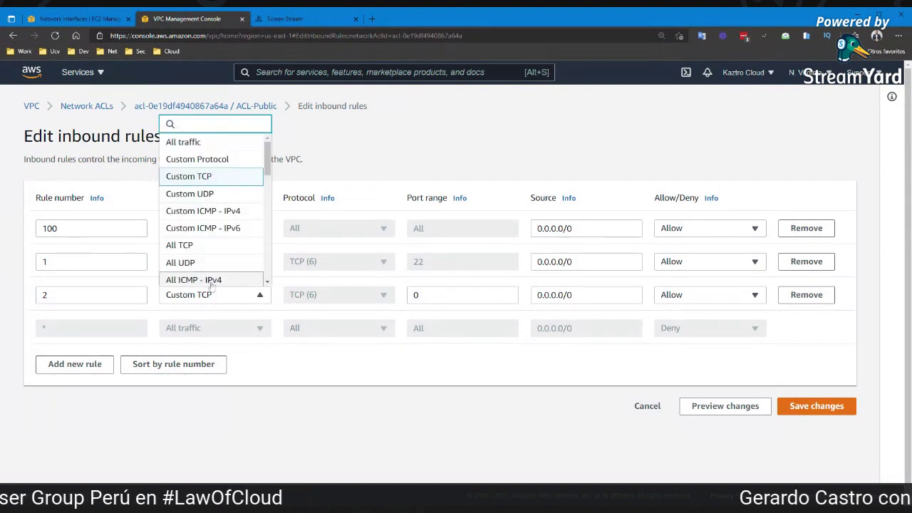
scroll(207, 223, "down", 5)
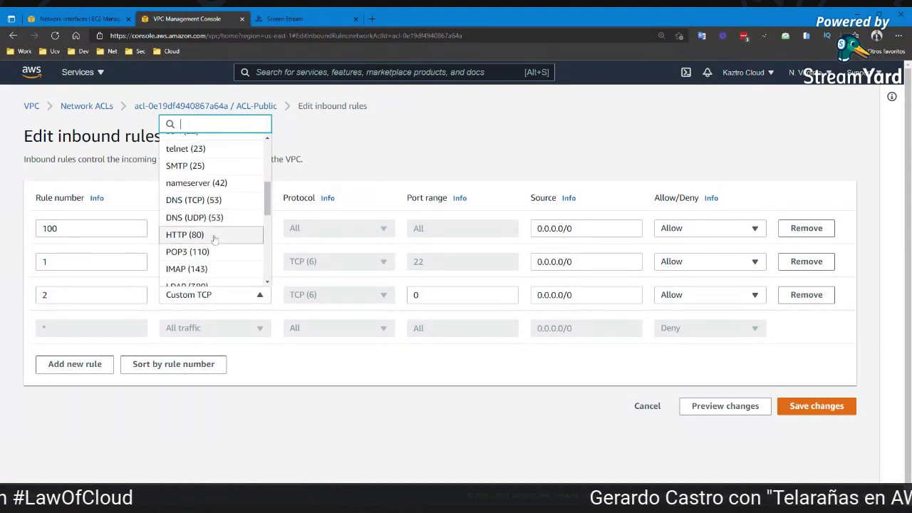
left_click(213, 238)
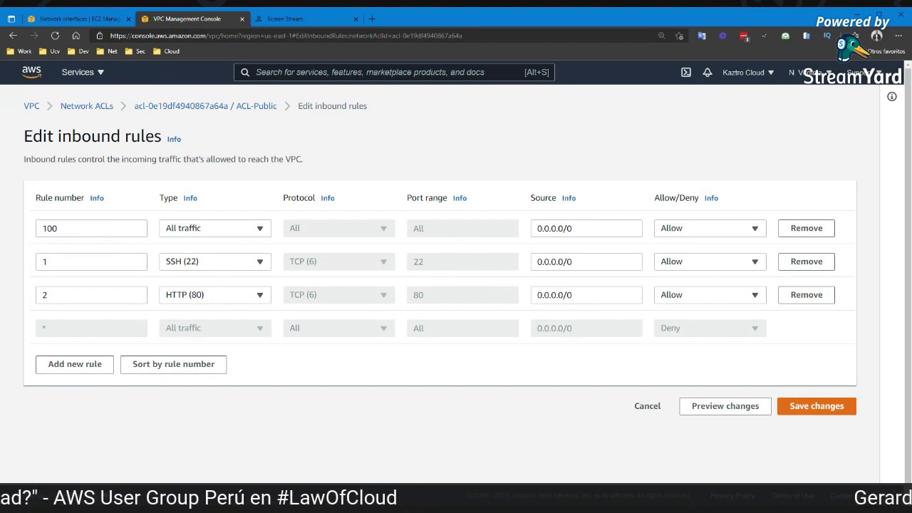
Step: Make the SSH inbound rule deny traffic from source 1.1.1.1/1, and discard the inbound rule edits
left_click_drag(571, 261, 537, 261)
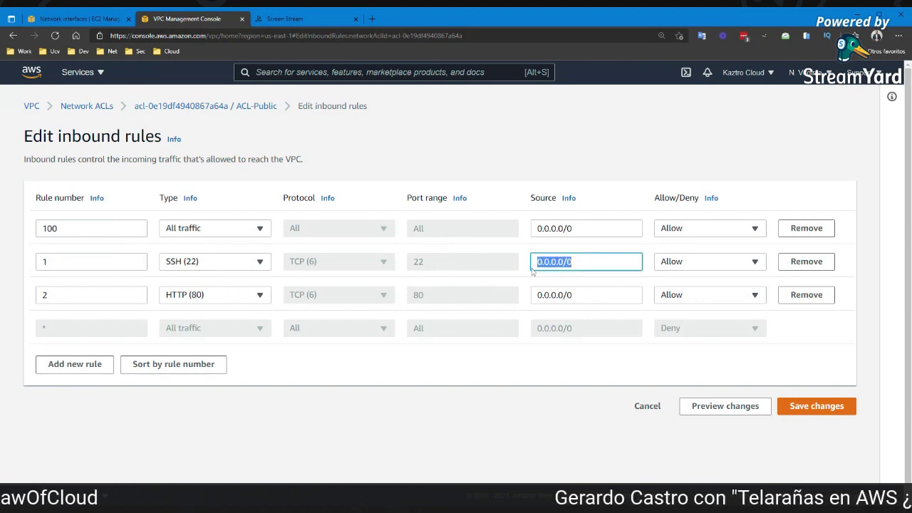
type("1.1.1.1")
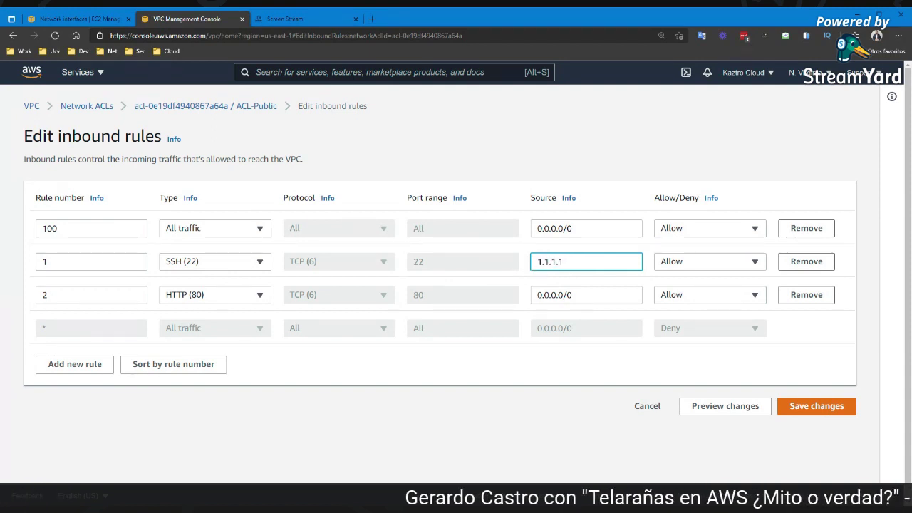
type("/1")
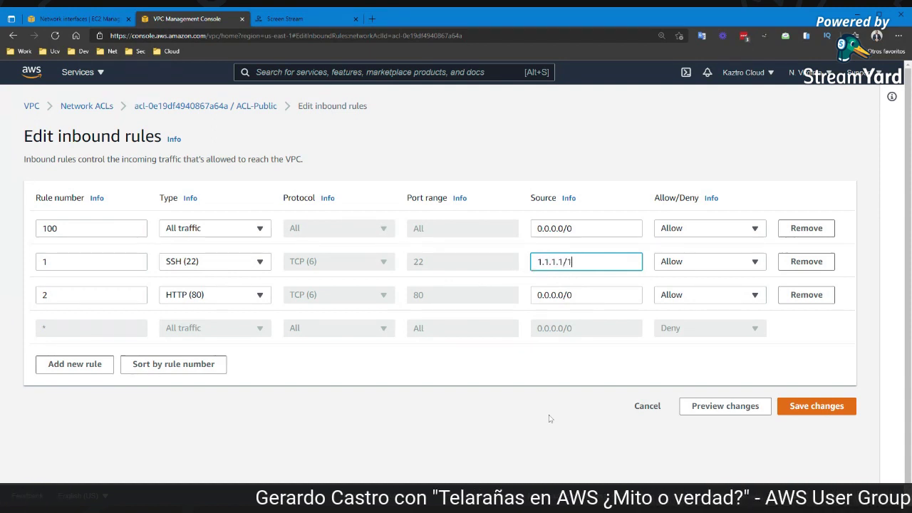
left_click(550, 418)
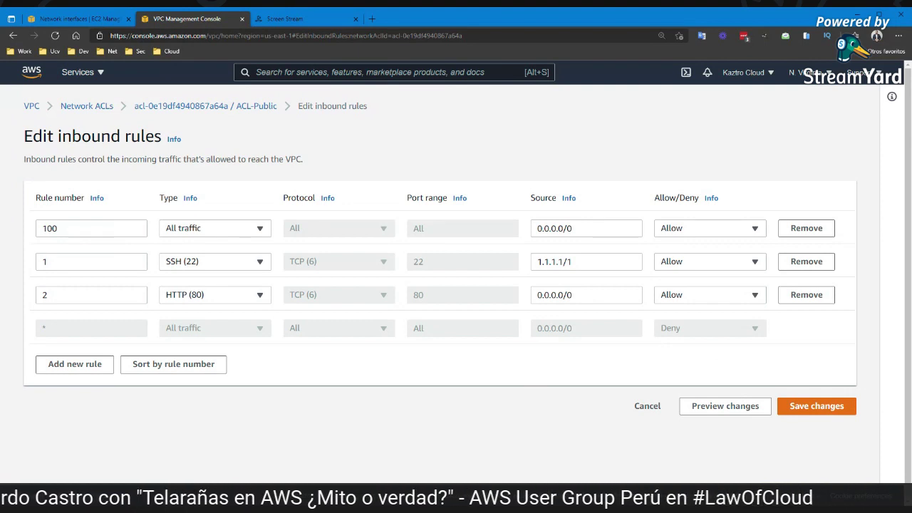
left_click(720, 263)
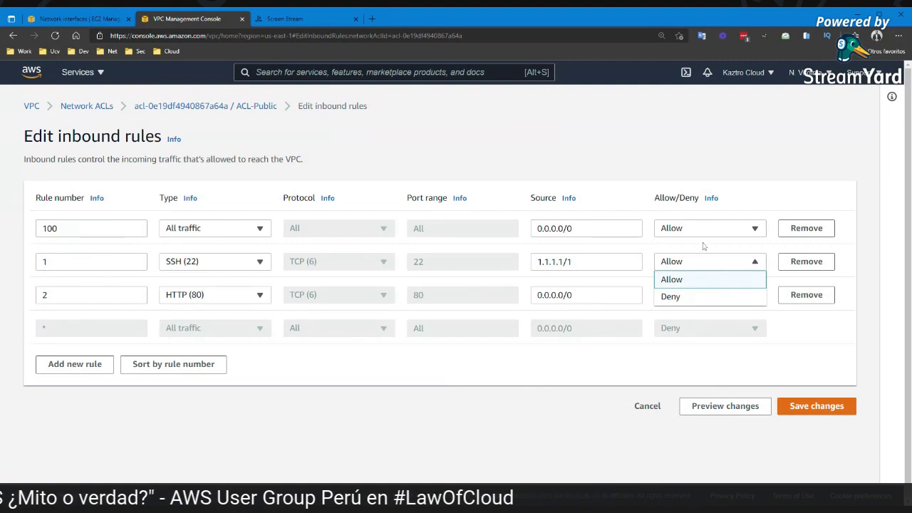
left_click(681, 296)
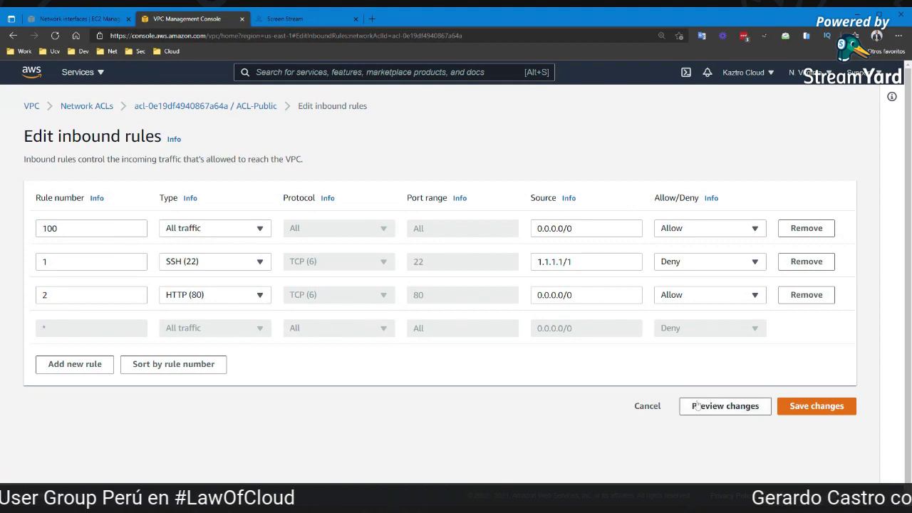
left_click(650, 410)
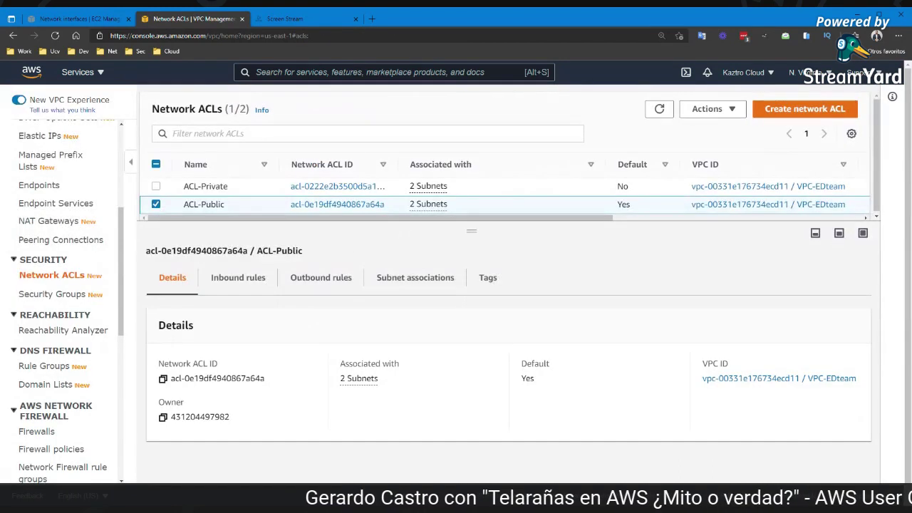
Step: Edit the outbound rules of ACL-Public and add rule 10 with the type All traffic
left_click(312, 281)
left_click(774, 325)
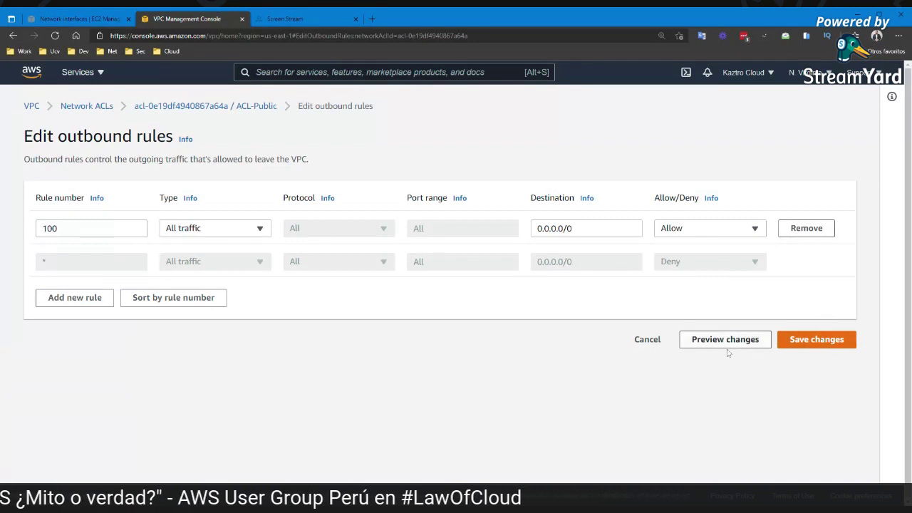
left_click(78, 298)
left_click(91, 262)
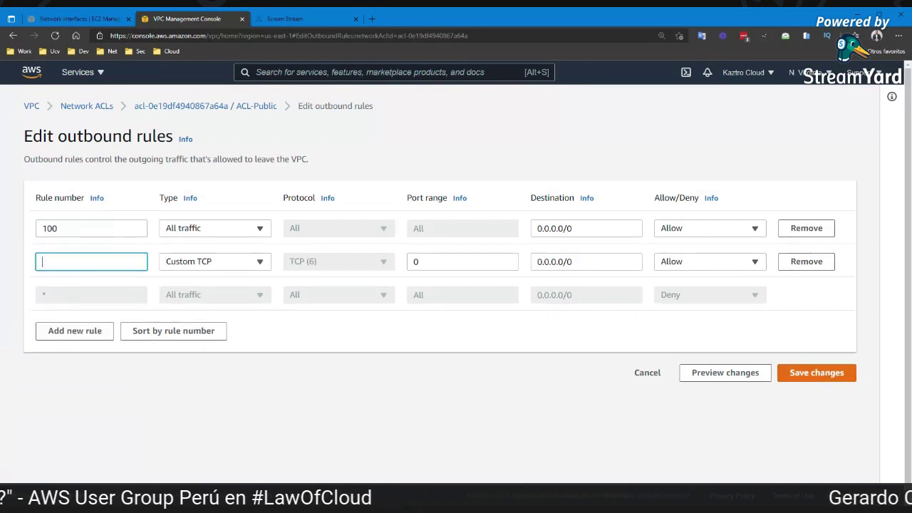
type("10")
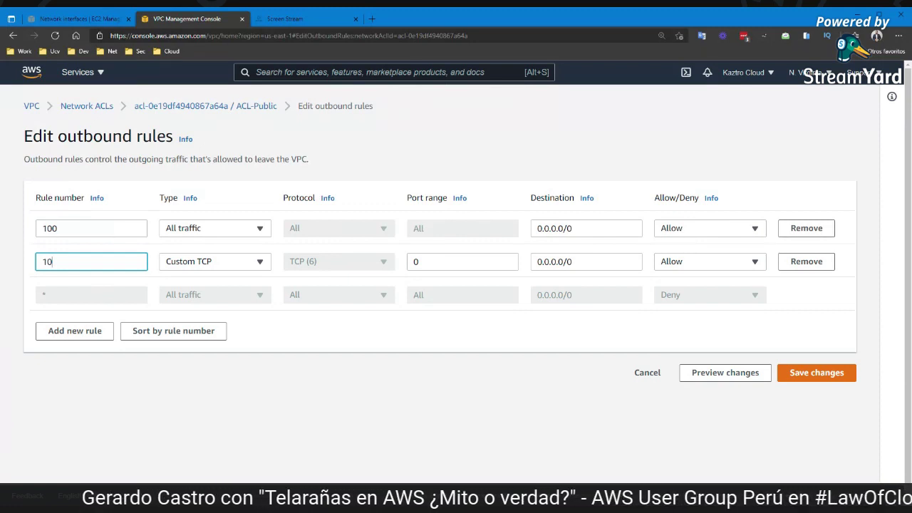
left_click(210, 268)
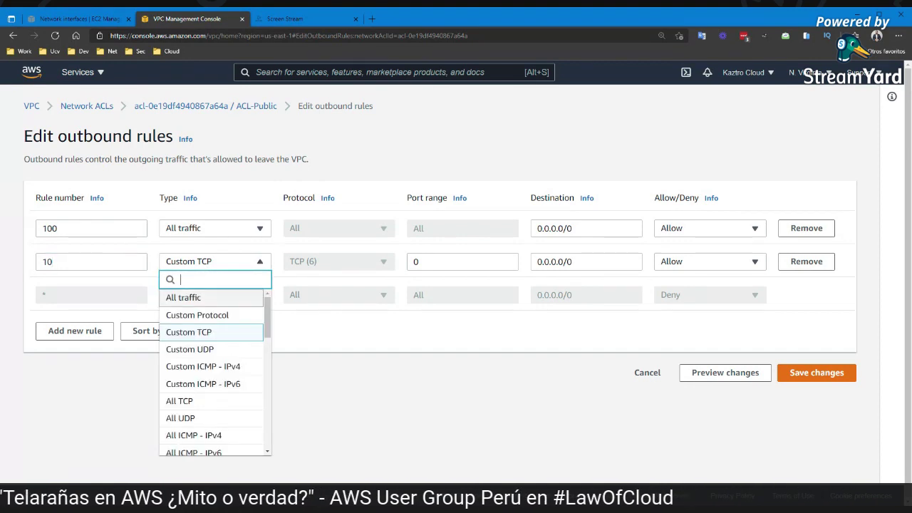
left_click(228, 298)
Step: Make outbound rule 10 deny traffic to destination 2.2.2.2/2, and discard the outbound rule edits
left_click_drag(573, 261, 503, 262)
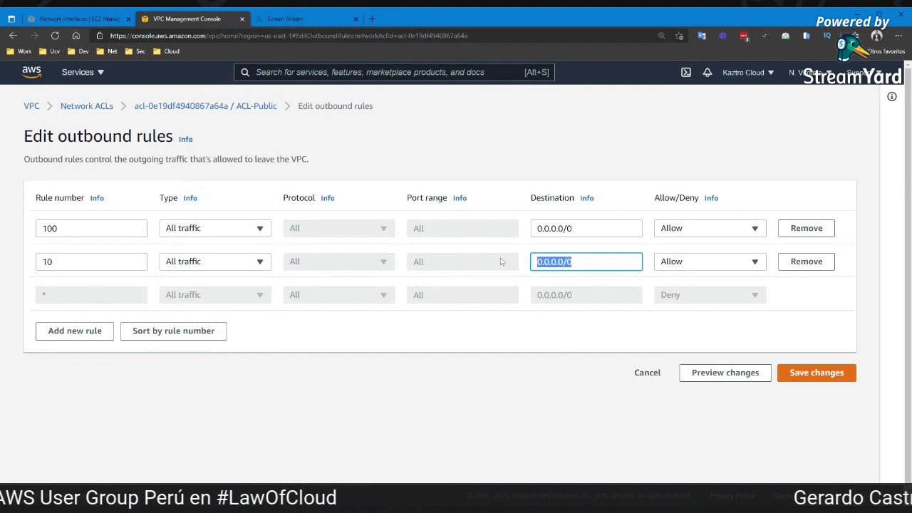
key("BackSpace")
type("1")
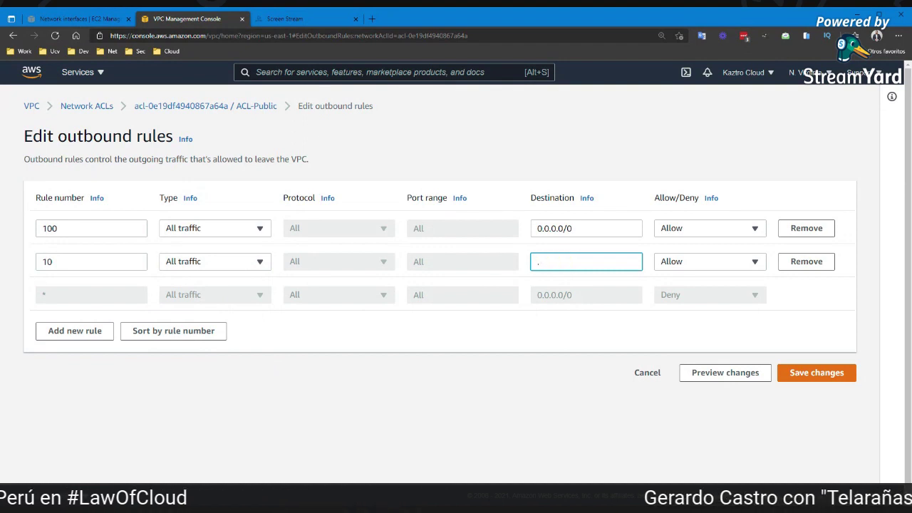
type("2")
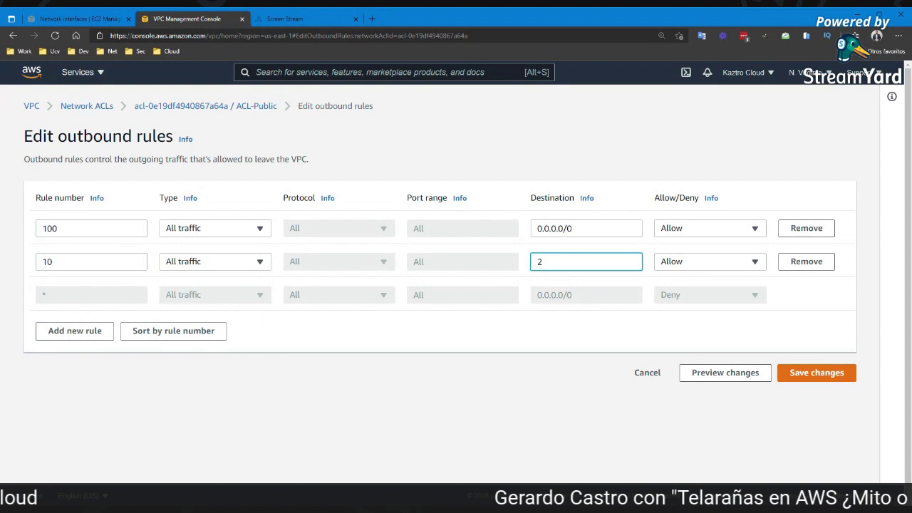
type(".2.2")
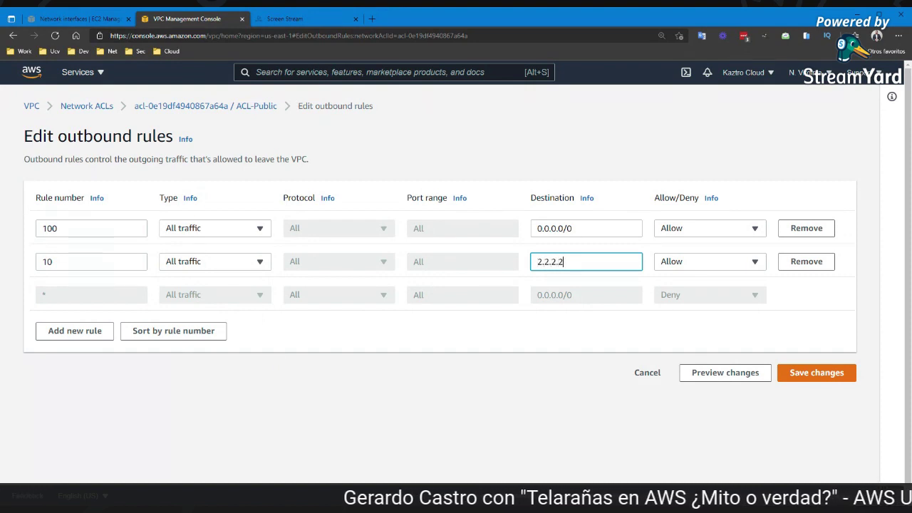
type("/2")
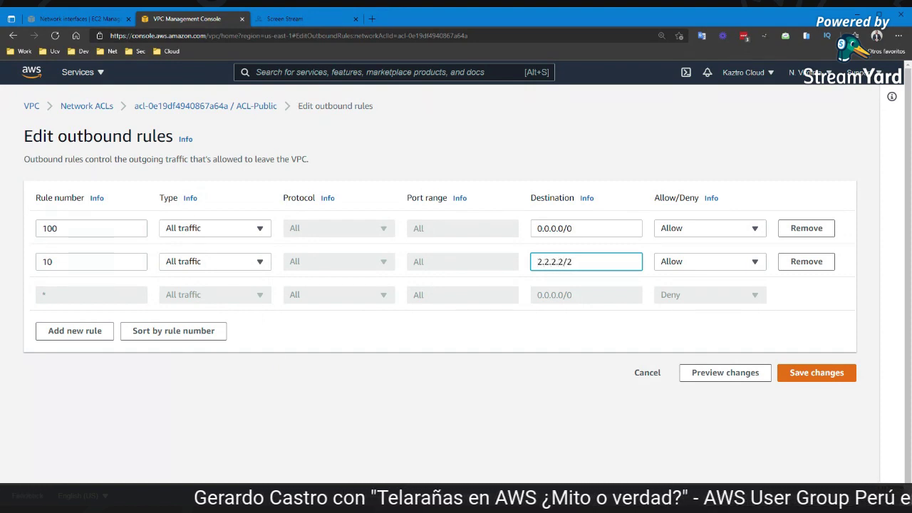
left_click(716, 265)
left_click(687, 295)
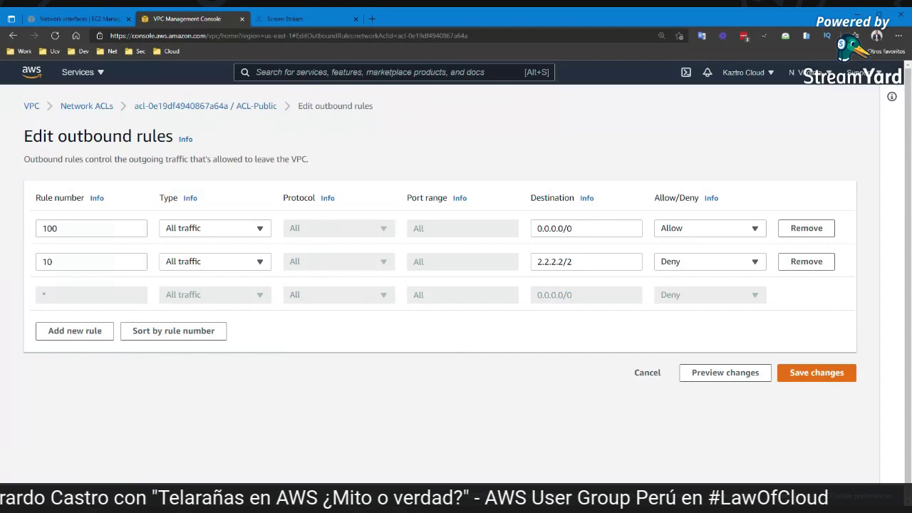
left_click(647, 373)
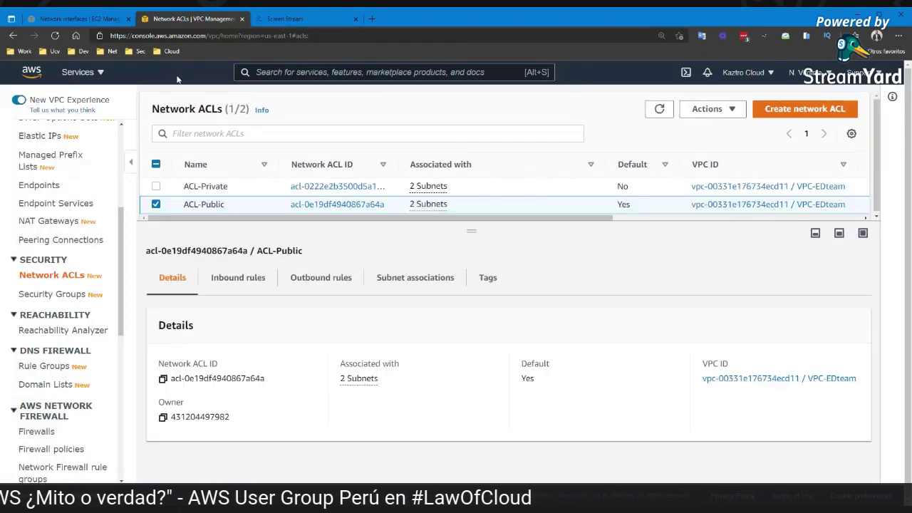
Step: Close the browser page showing the EC2 network interfaces
left_click(130, 19)
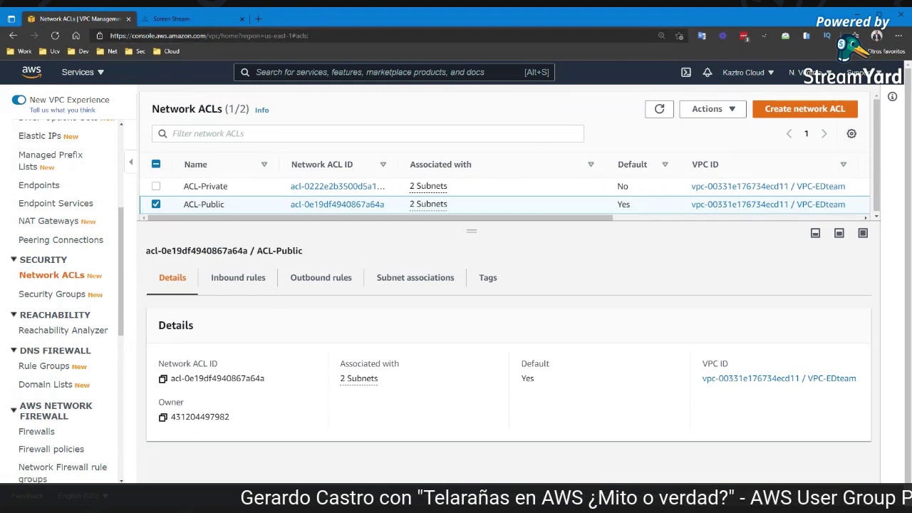
Step: Search the AWS services for cloudwatch and open the CloudWatch console
key("alt+s")
type("clo")
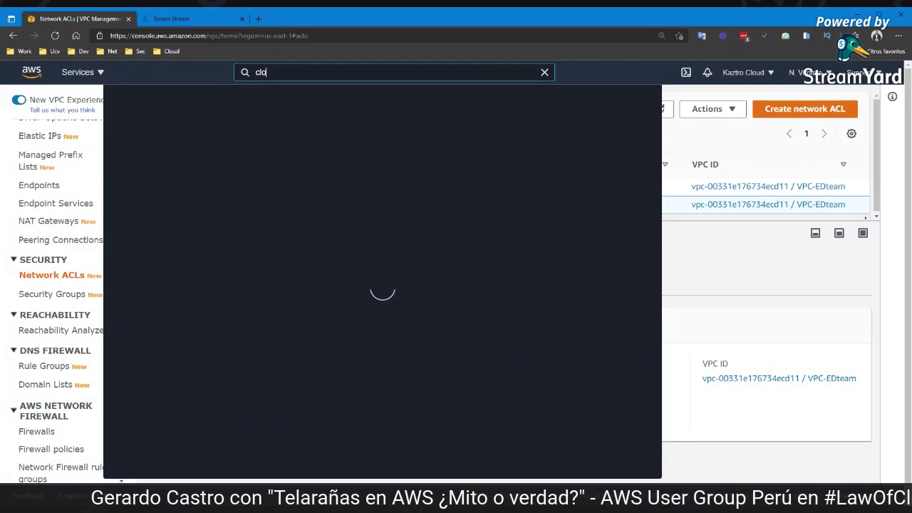
type("udwatch")
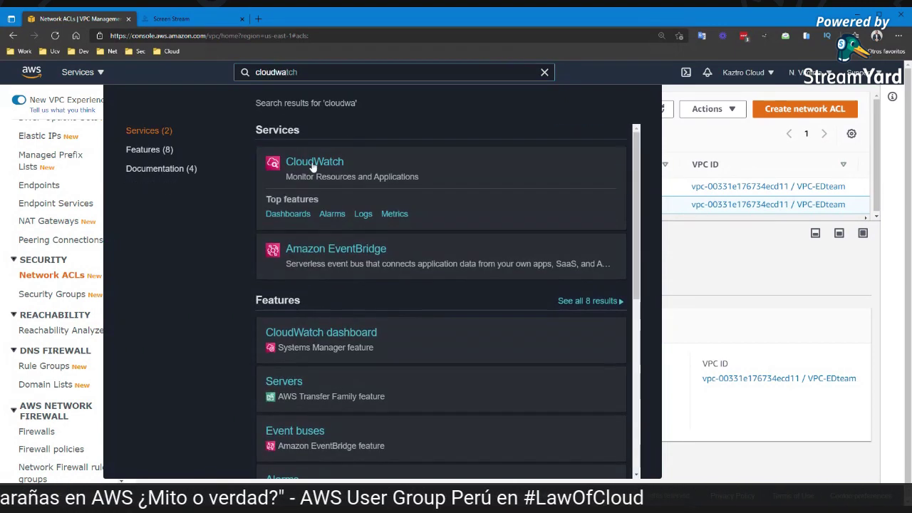
left_click(311, 166)
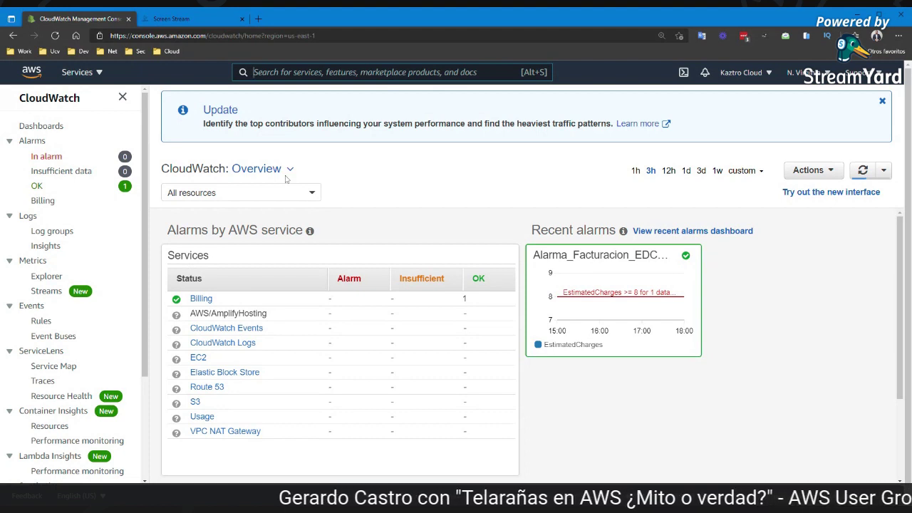
Step: Search the AWS services for vpc and open the VPC console in a separate browser tab
type("vpoc")
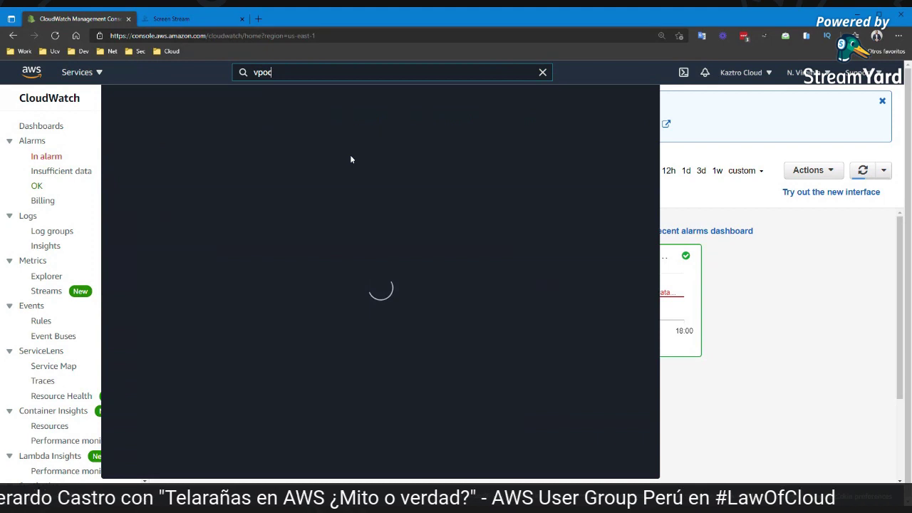
key("BackSpace")
key("BackSpace")
type("c")
middle_click(293, 164)
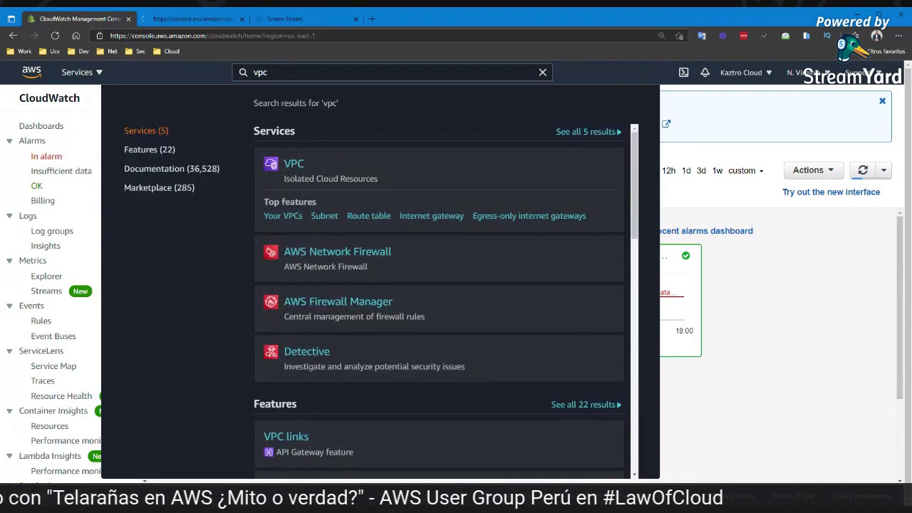
left_click(189, 19)
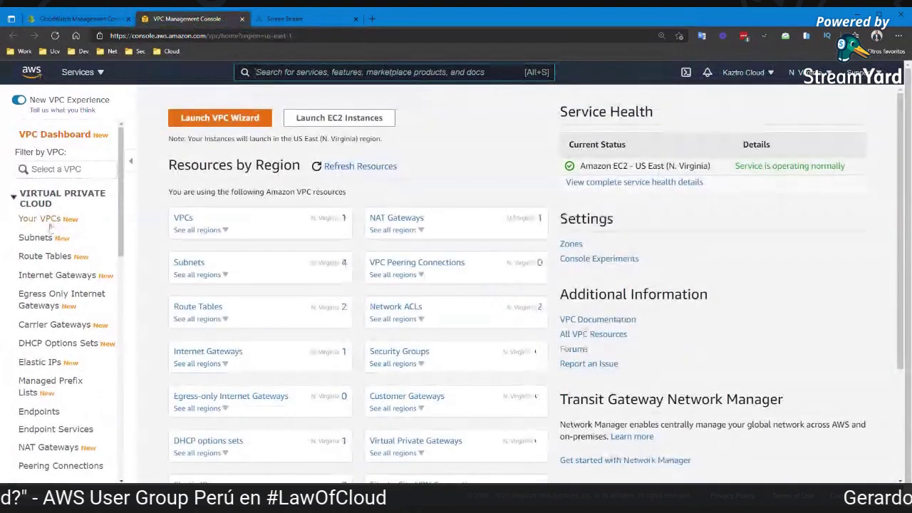
Step: Show the flow logs configured on the VPC named VPC-EDteam
left_click(183, 219)
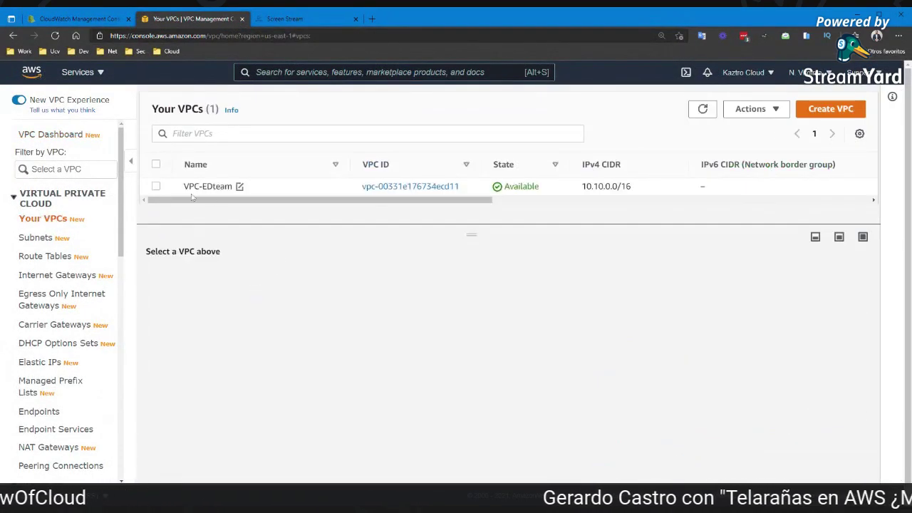
left_click(157, 187)
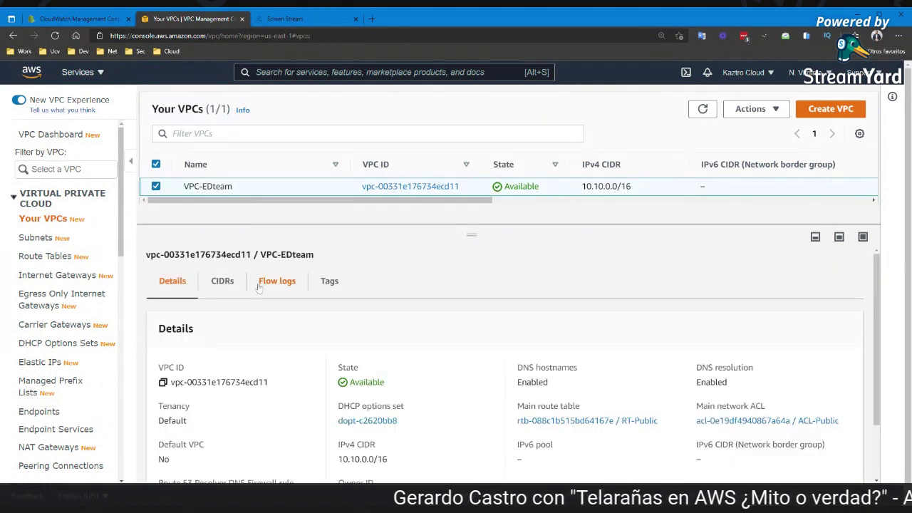
left_click(267, 283)
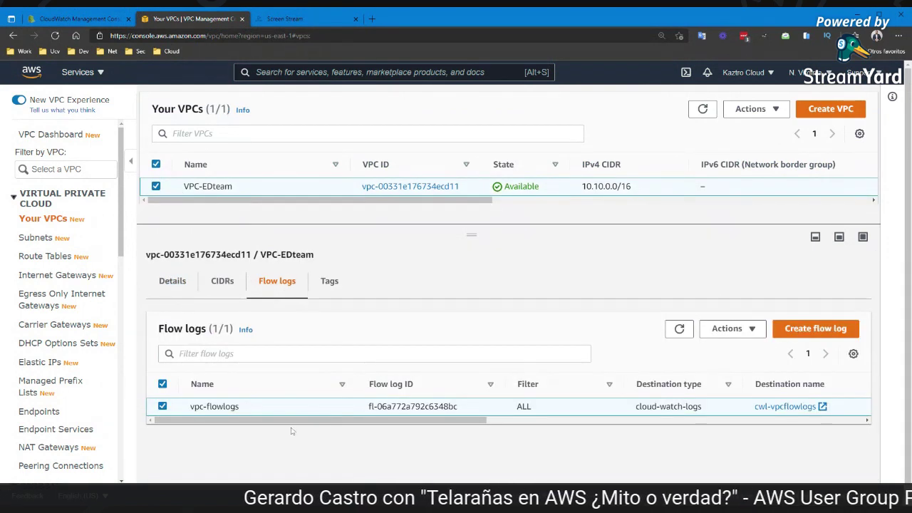
Step: Start creating a flow log for VPC-EDteam and set its maximum aggregation interval to 1 minute
left_click(812, 336)
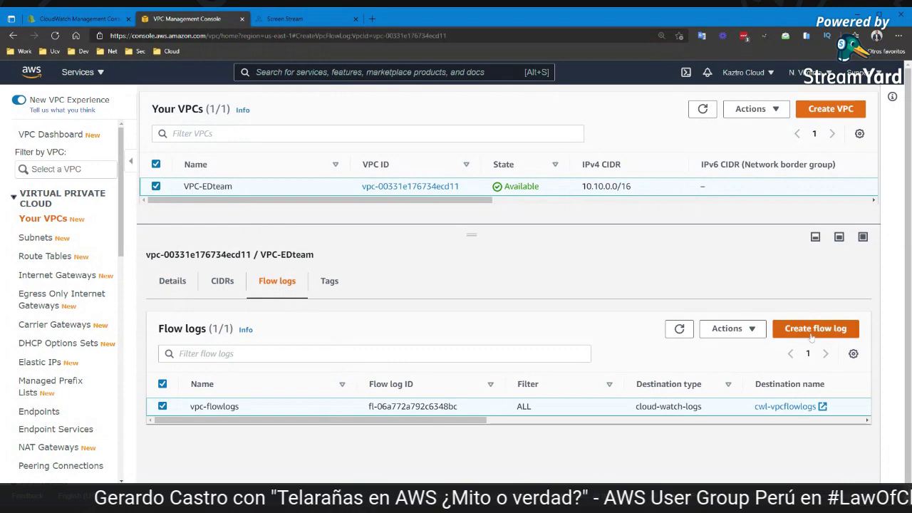
scroll(452, 173, "down", 1)
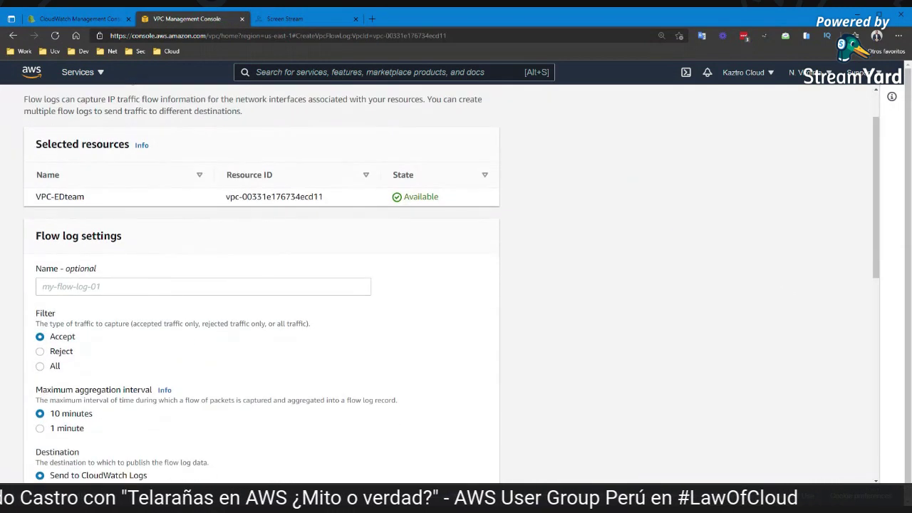
scroll(108, 218, "down", 2)
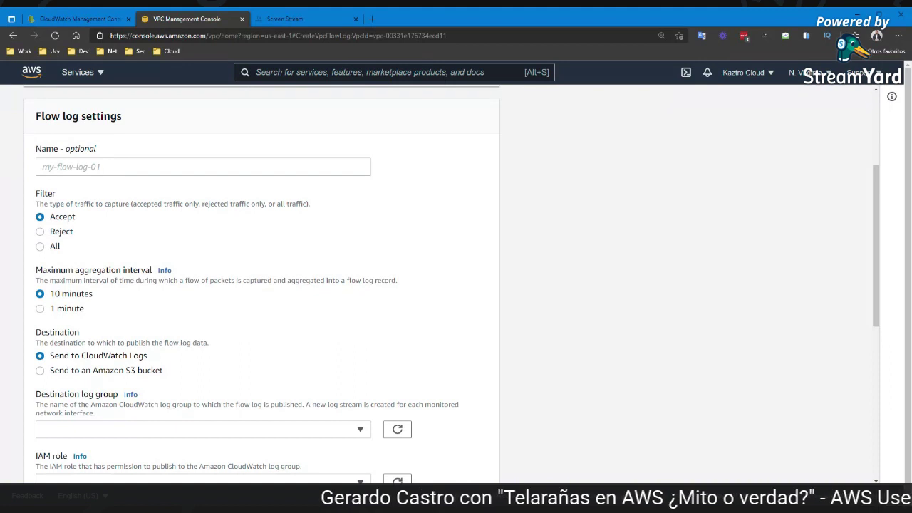
scroll(246, 292, "down", 1)
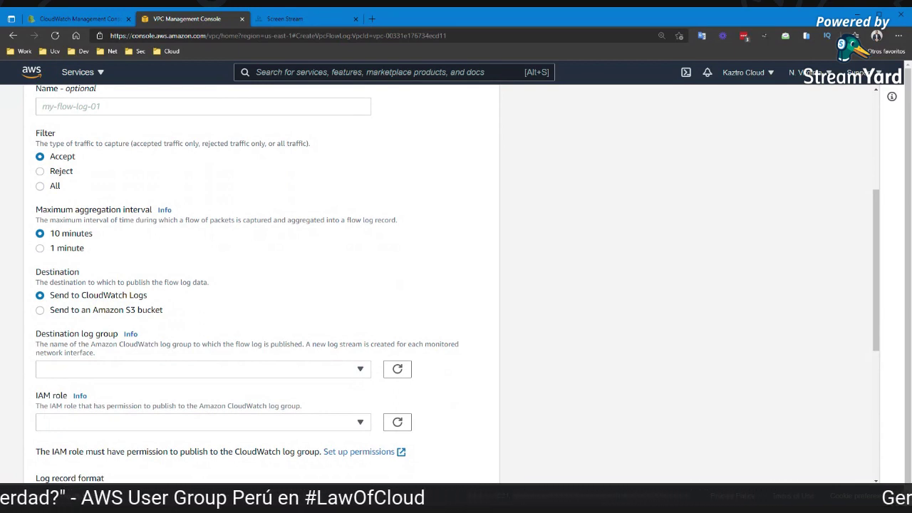
left_click(70, 249)
Step: Review the flow log's destination, IAM role and record format settings, cancel its creation and close the VPC page
scroll(128, 251, "down", 1)
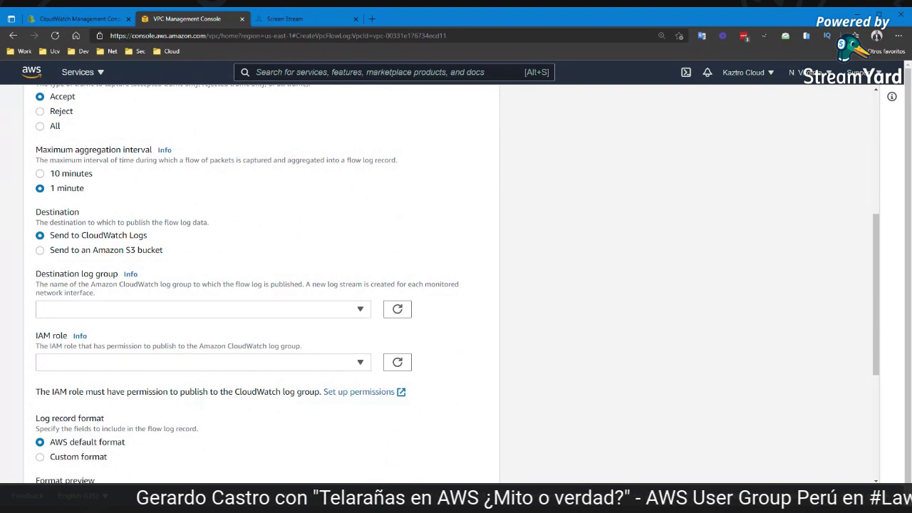
scroll(159, 309, "down", 2)
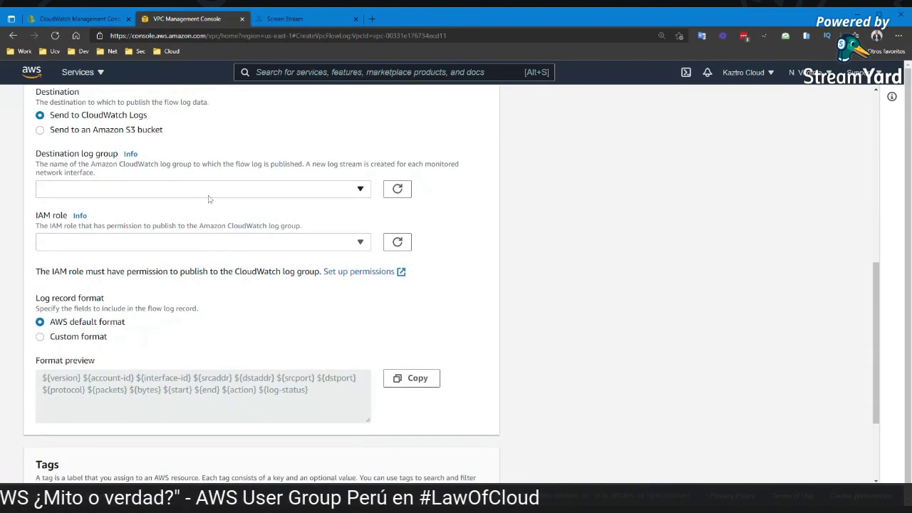
scroll(210, 229, "down", 2)
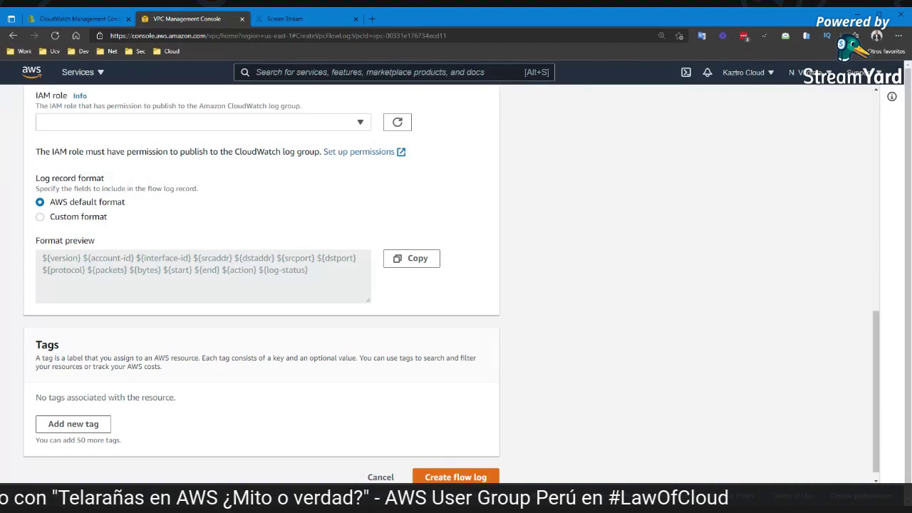
scroll(420, 402, "down", 1)
left_click(381, 464)
left_click(242, 18)
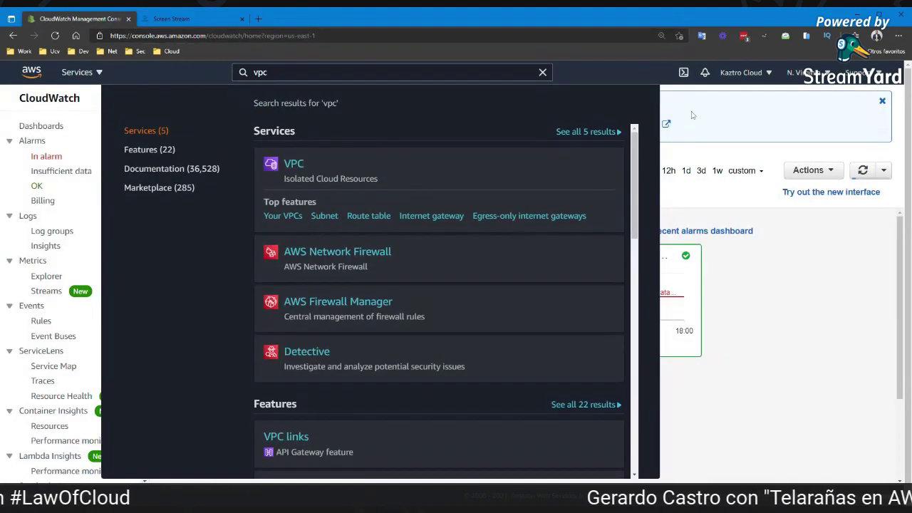
Step: Return to CloudWatch and open the cwl-vpcflowlogs log group to show its log streams
left_click(615, 82)
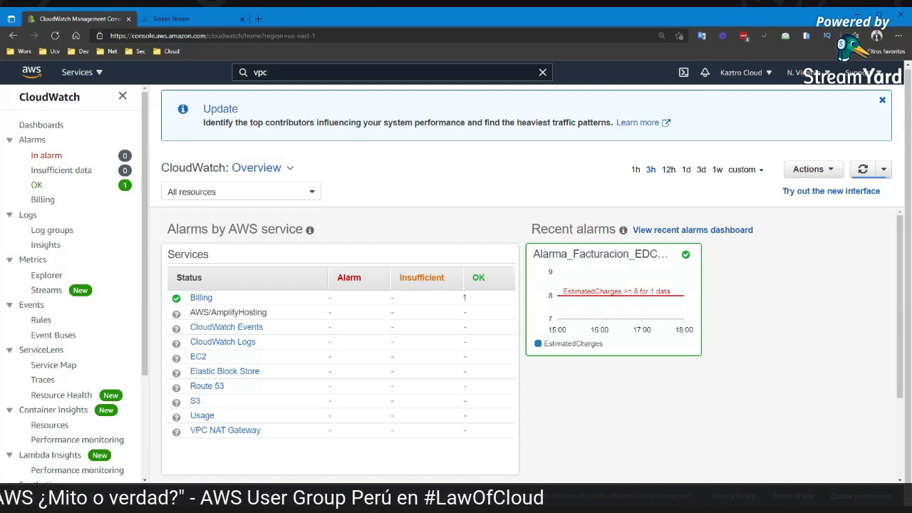
left_click(62, 232)
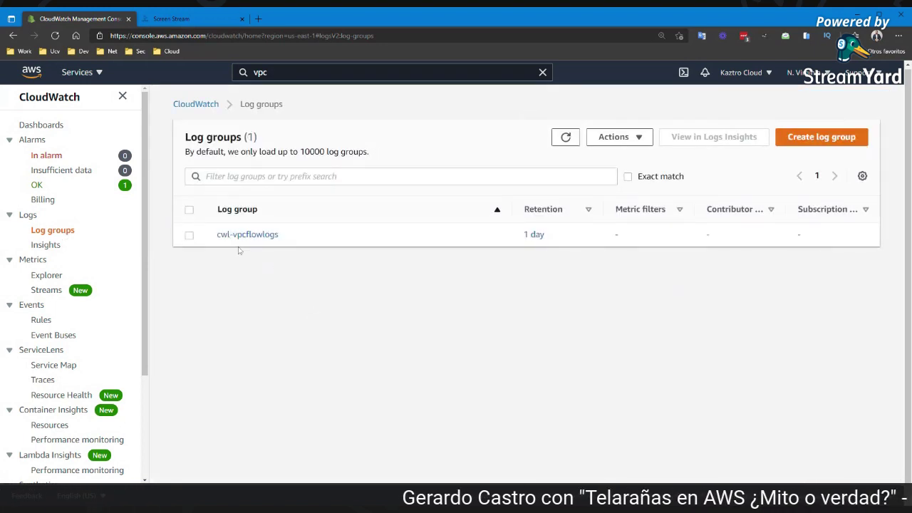
left_click(253, 235)
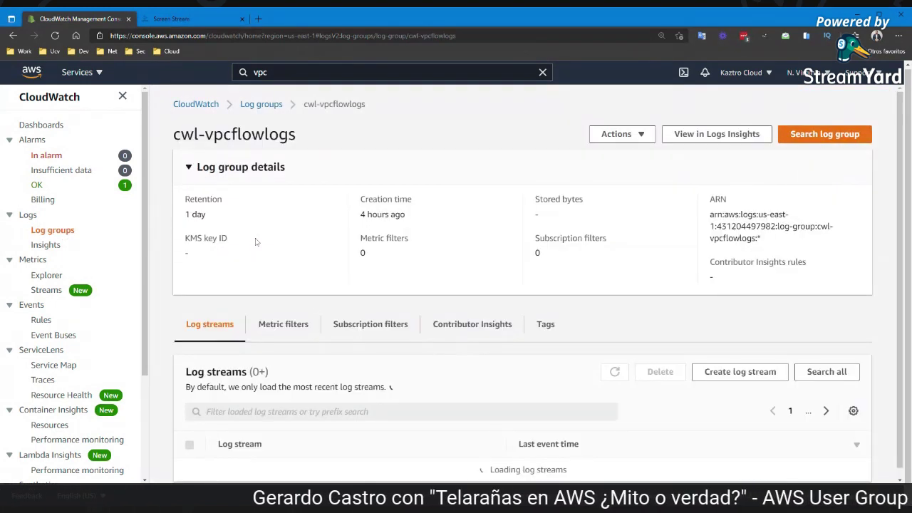
scroll(311, 283, "down", 1)
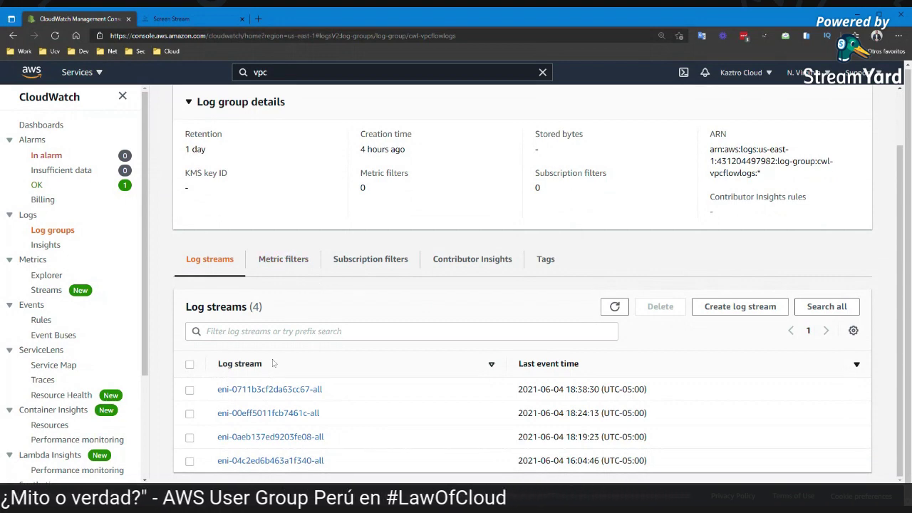
Step: Examine the log events of the eni-0711b3cf2da63cc67-all stream and return to the cwl-vpcflowlogs log group
left_click(267, 390)
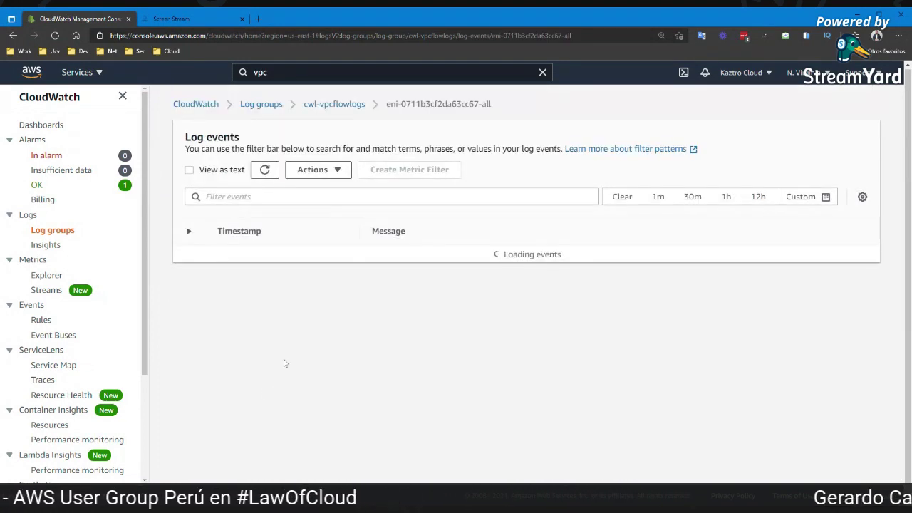
scroll(285, 364, "down", 10)
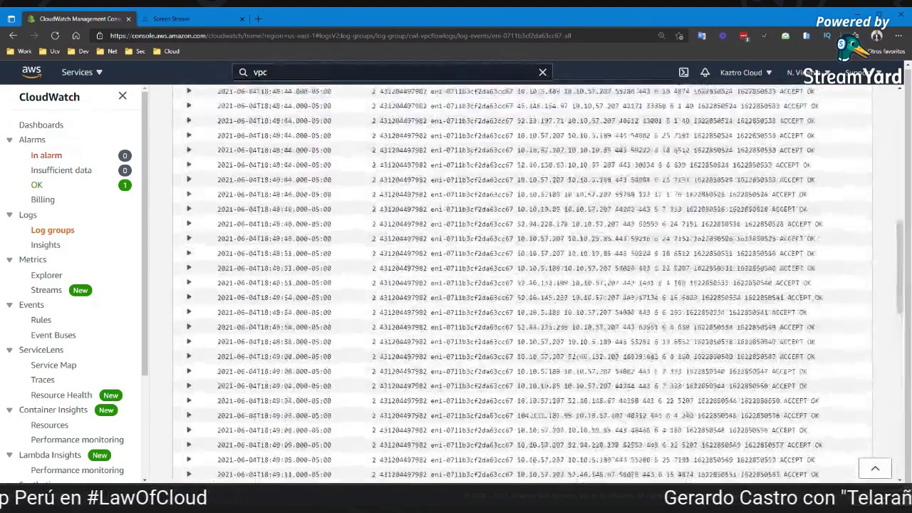
scroll(376, 371, "up", 10)
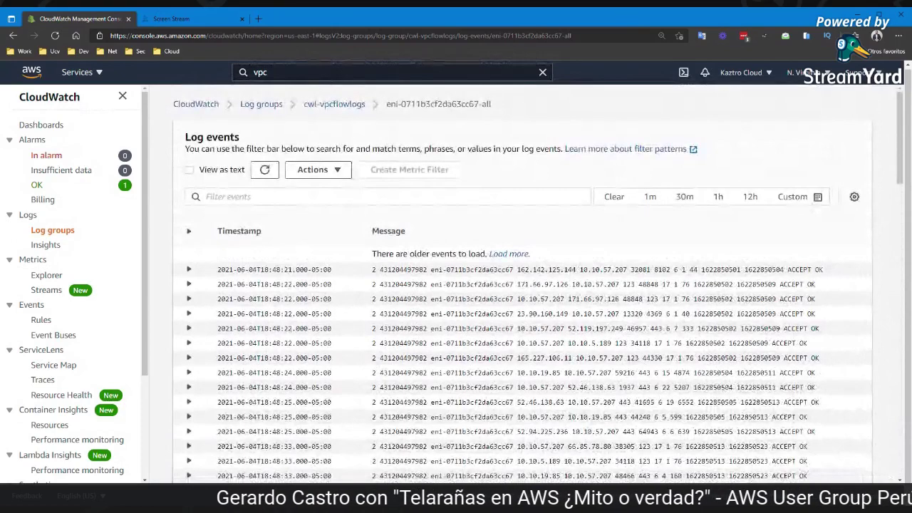
left_click(340, 111)
scroll(406, 295, "down", 1)
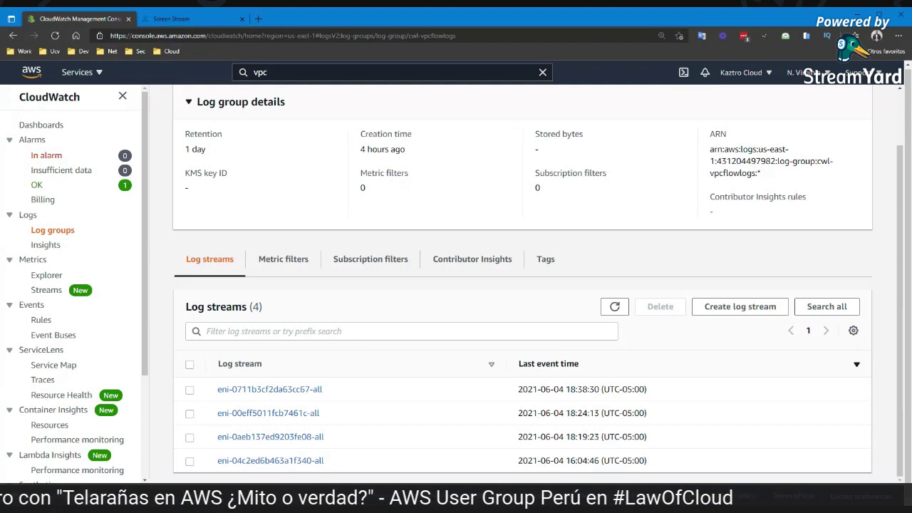
Step: Open Logs Insights and select cwl-vpcflowlogs as the log group to query
left_click(37, 245)
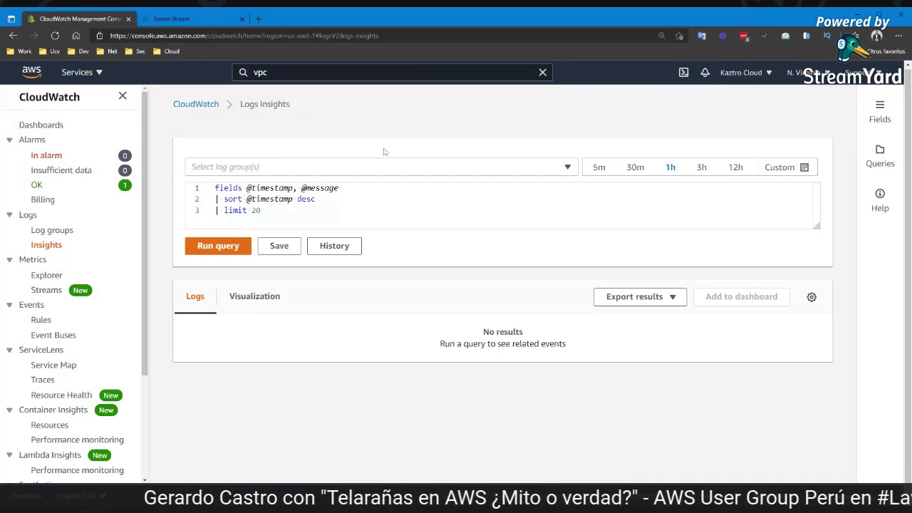
left_click(397, 171)
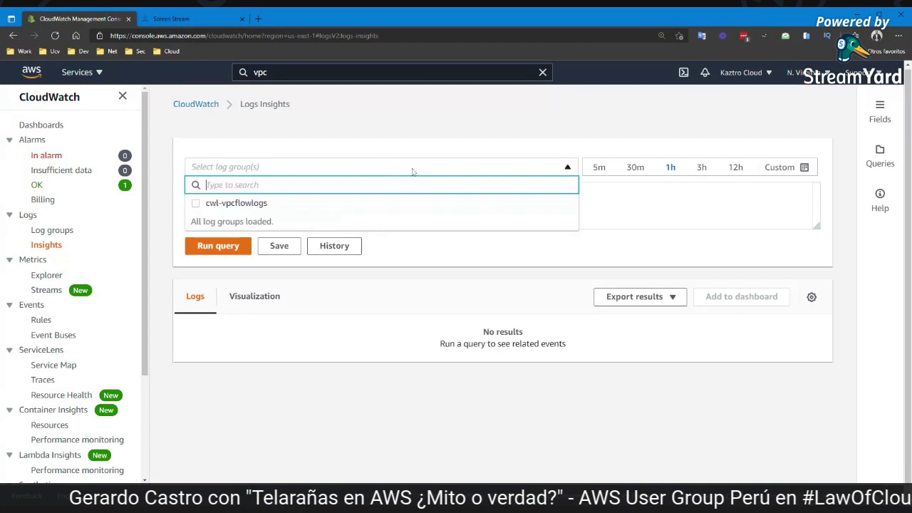
left_click(245, 208)
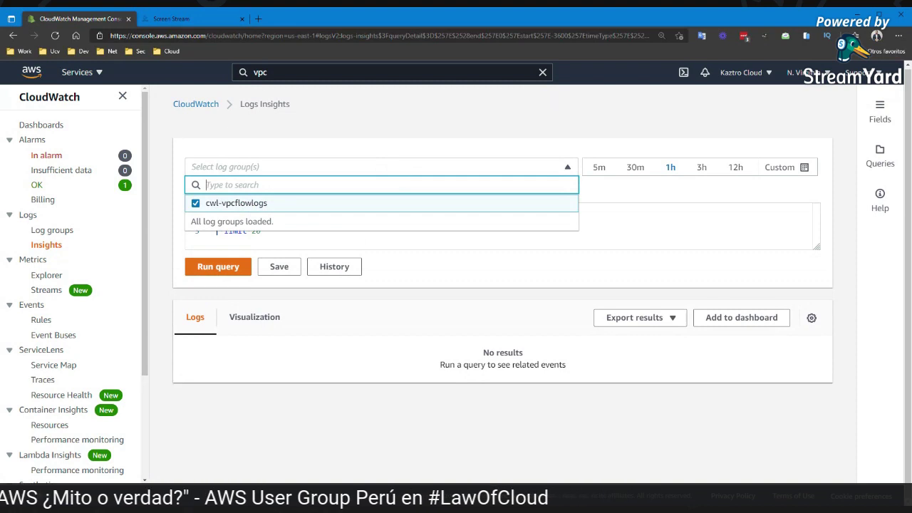
left_click(307, 122)
Step: Search the AWS services for ec2 and open the EC2 console in a separate browser tab
key("alt+s")
key("Escape")
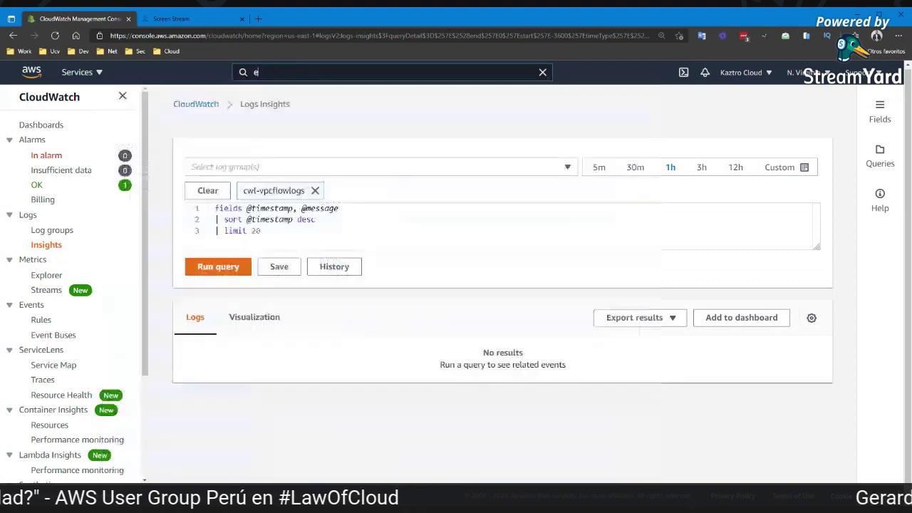
type("ec2")
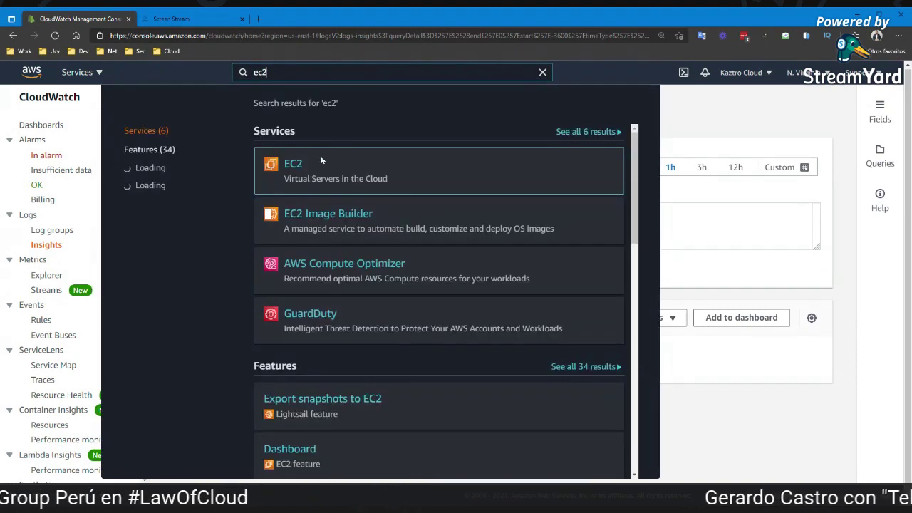
middle_click(295, 167)
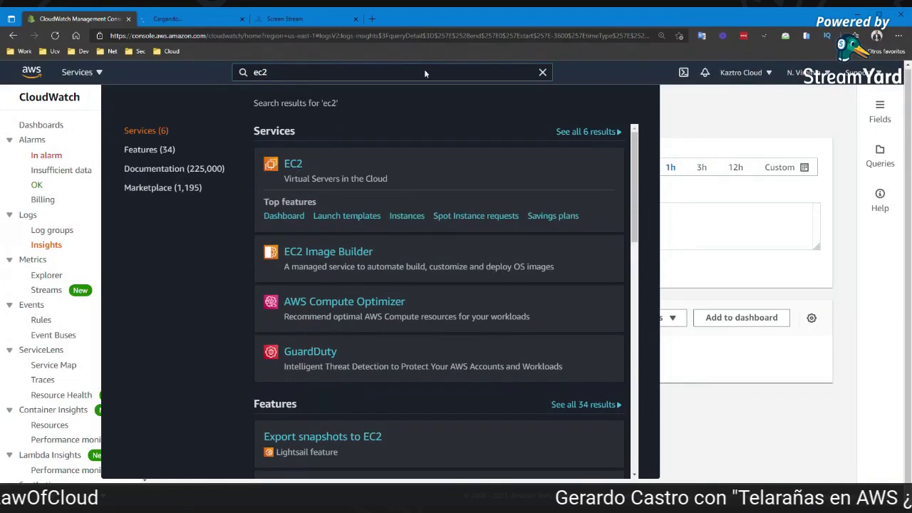
left_click(702, 116)
left_click(165, 19)
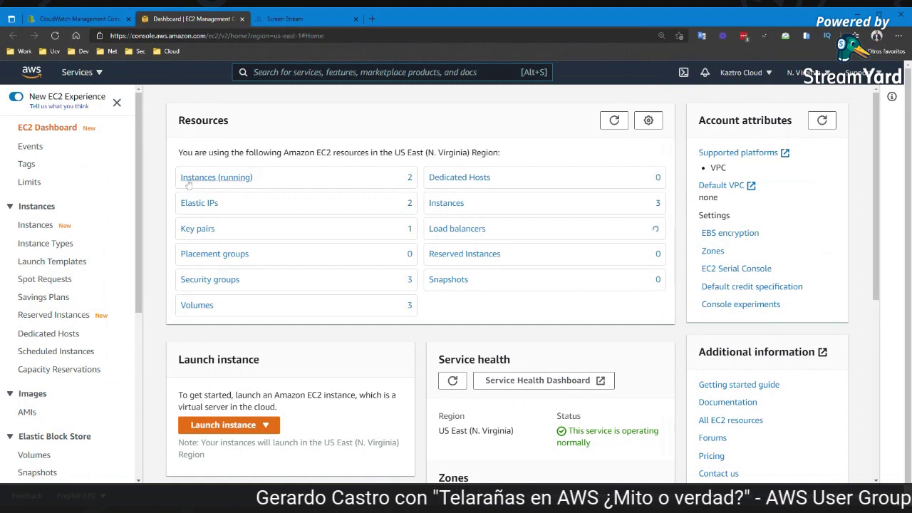
Step: List the running instances and view the details of PrivateServer-Az-1a and PrivateServer-Az-1b
left_click(218, 183)
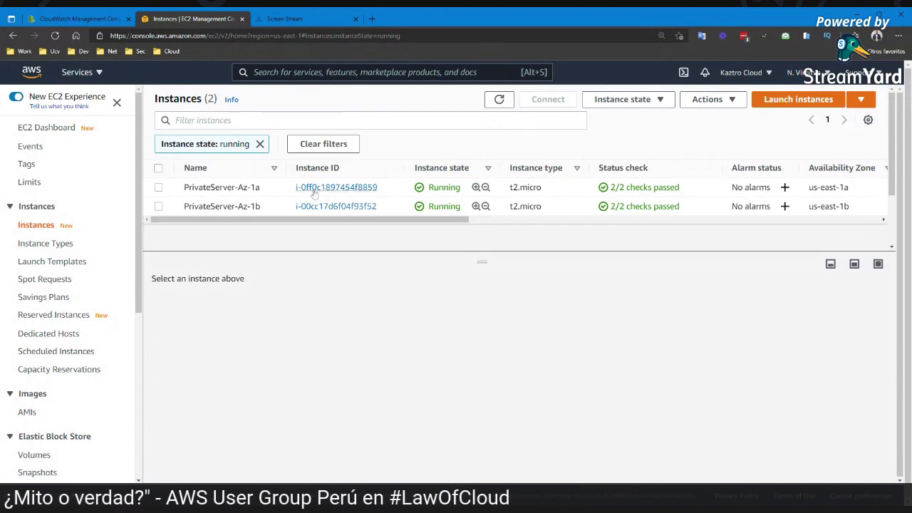
left_click(265, 187)
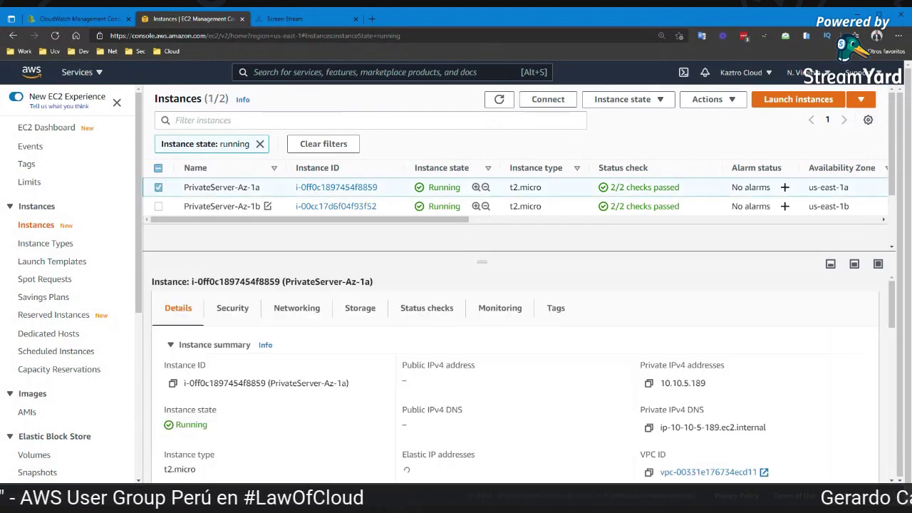
left_click(265, 206)
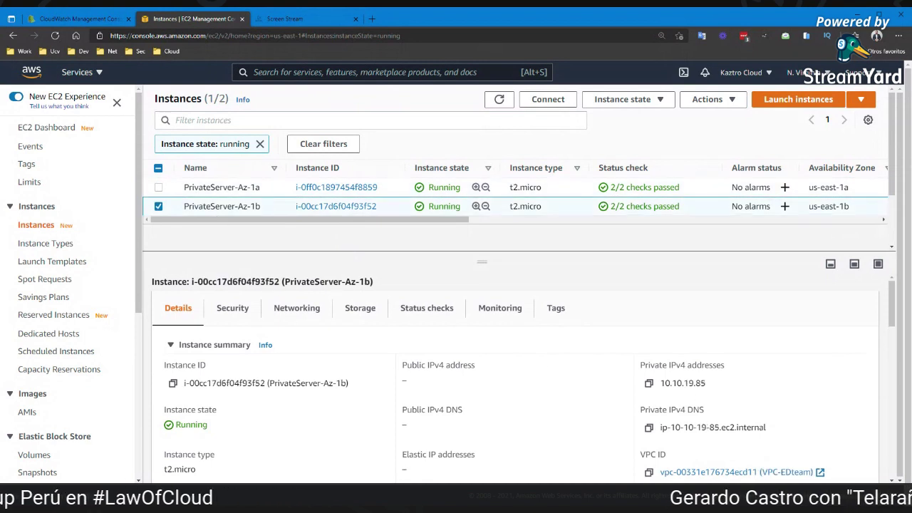
Step: Copy the private IPv4 address of PrivateServer-Az-1b and start a Session Manager session on PrivateServer-Az-1a
left_click(649, 383)
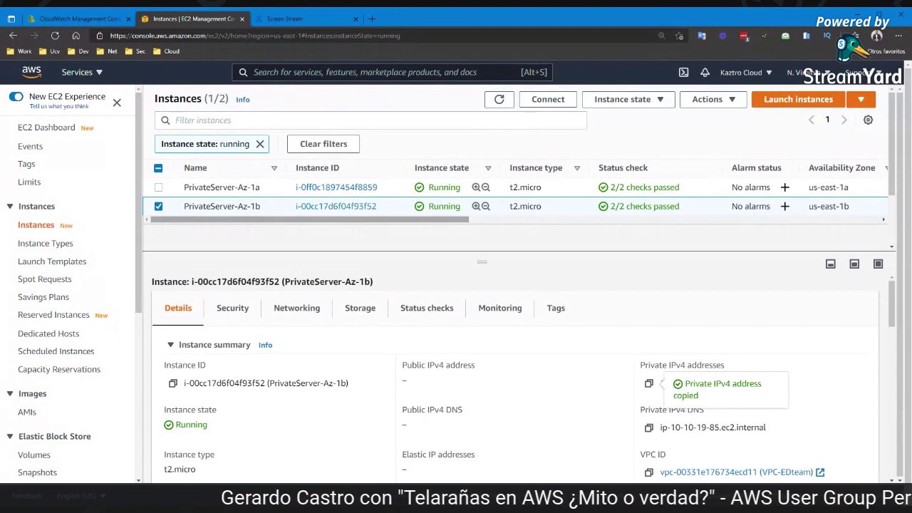
scroll(602, 346, "down", 1)
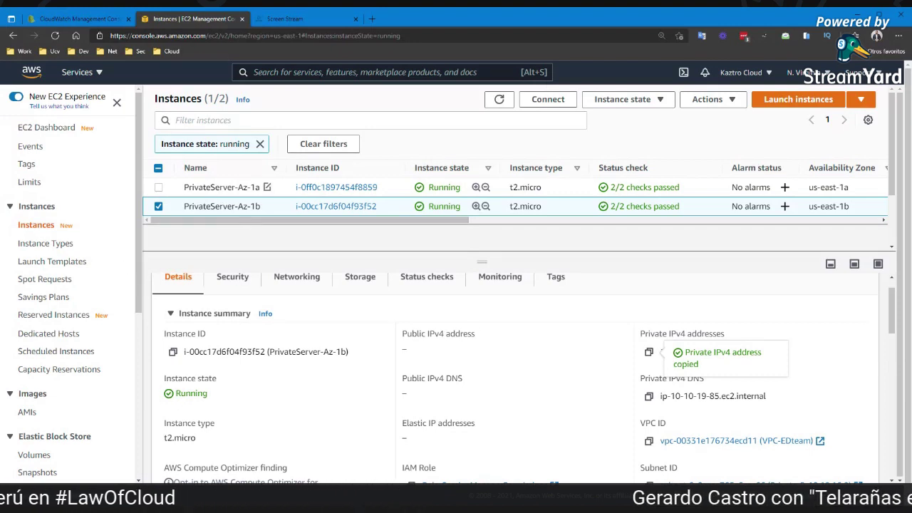
left_click(266, 186)
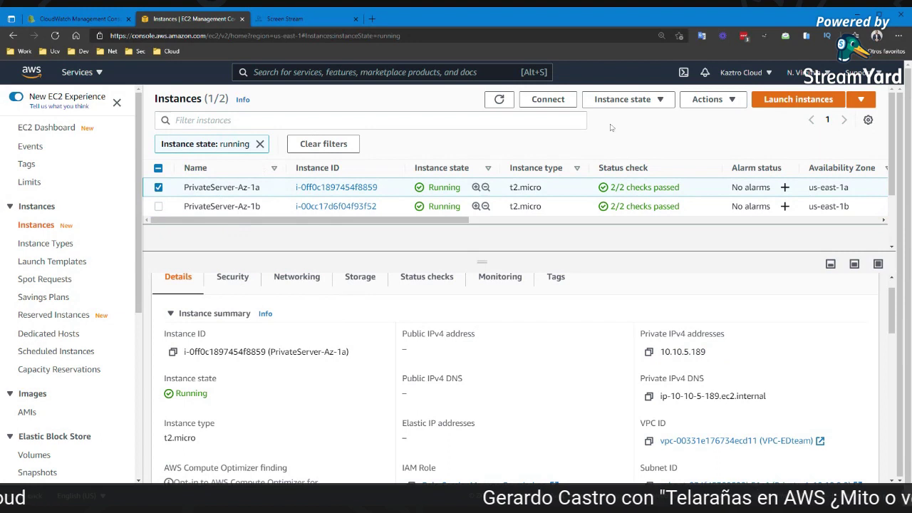
left_click(548, 99)
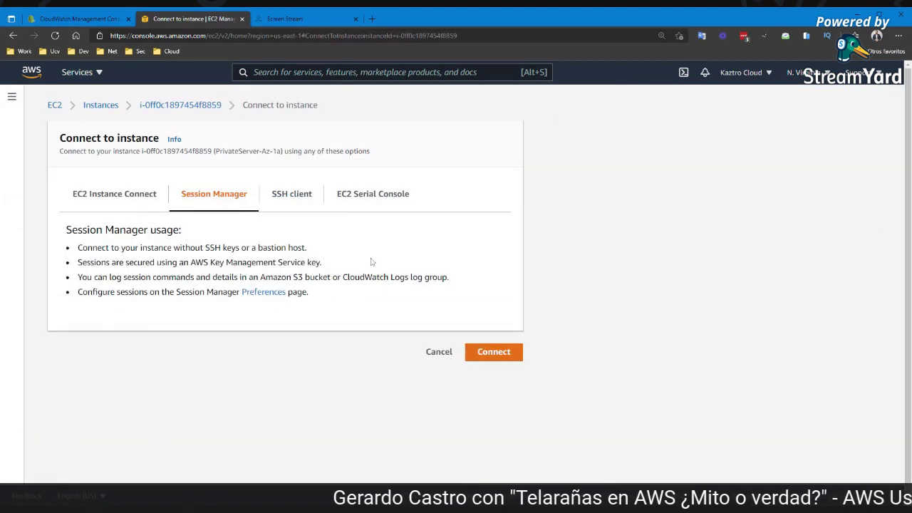
left_click(503, 351)
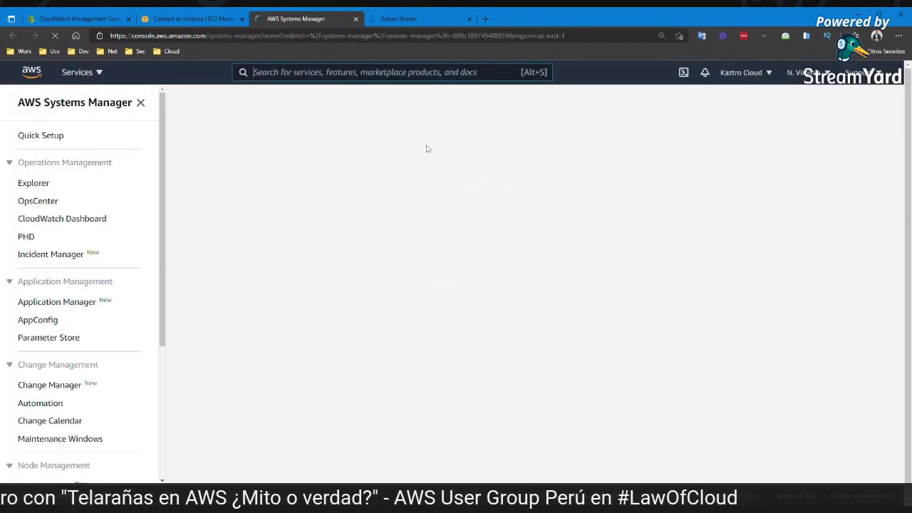
left_click(191, 19)
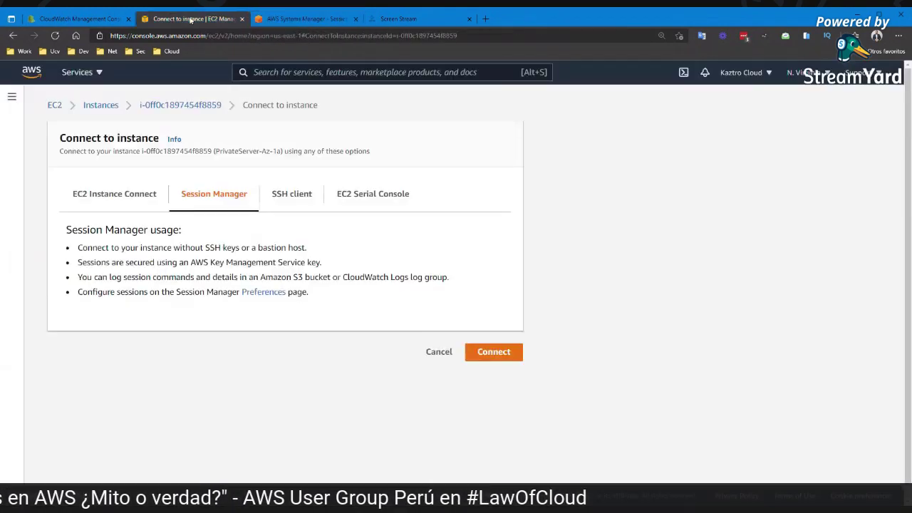
left_click(306, 19)
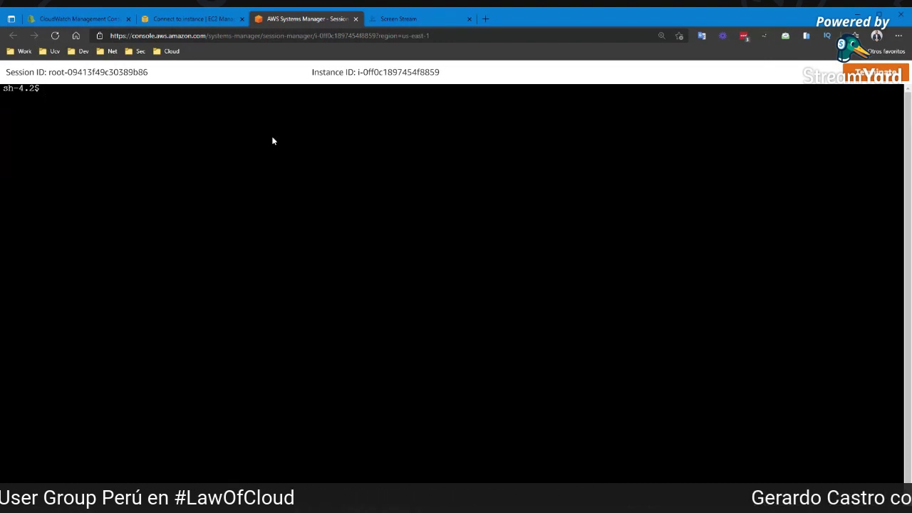
Step: Ping 10.10.19.85 from the PrivateServer-Az-1a session and stop it after about ten packets
type("ping ")
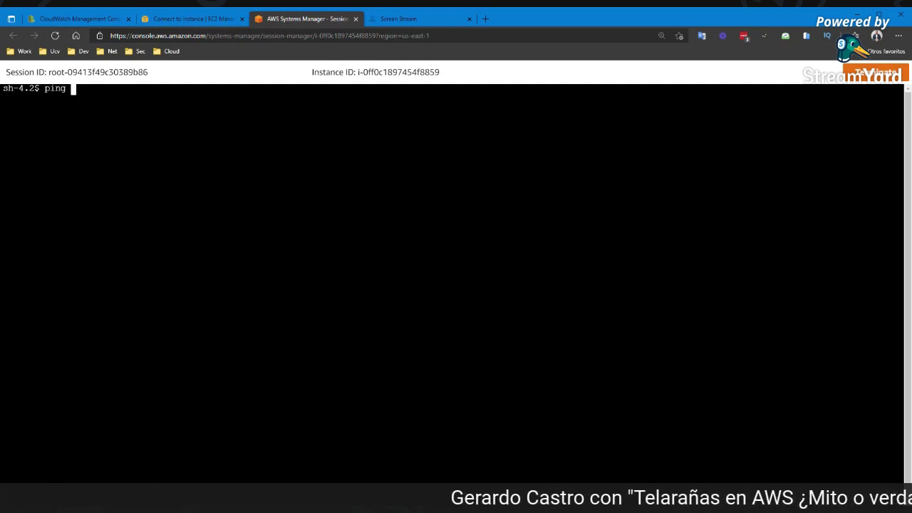
type("10.10.19.85")
key("Return")
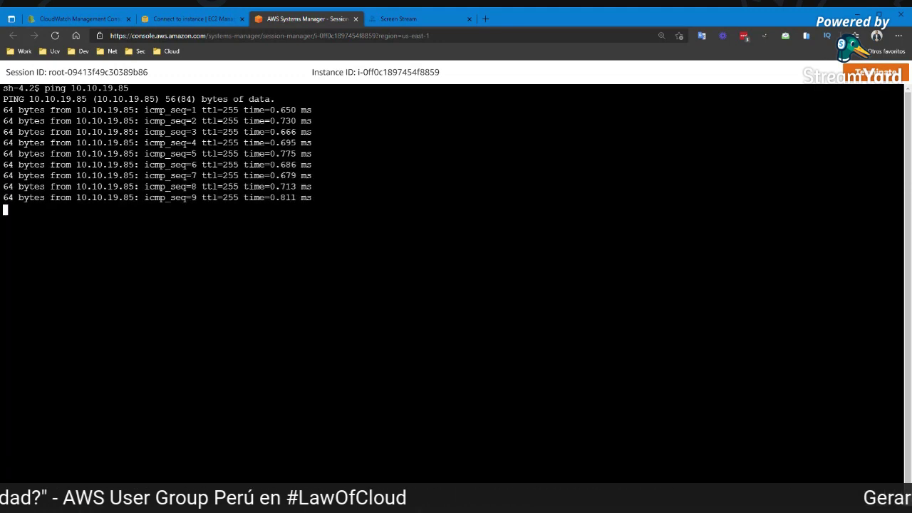
key("ctrl+c")
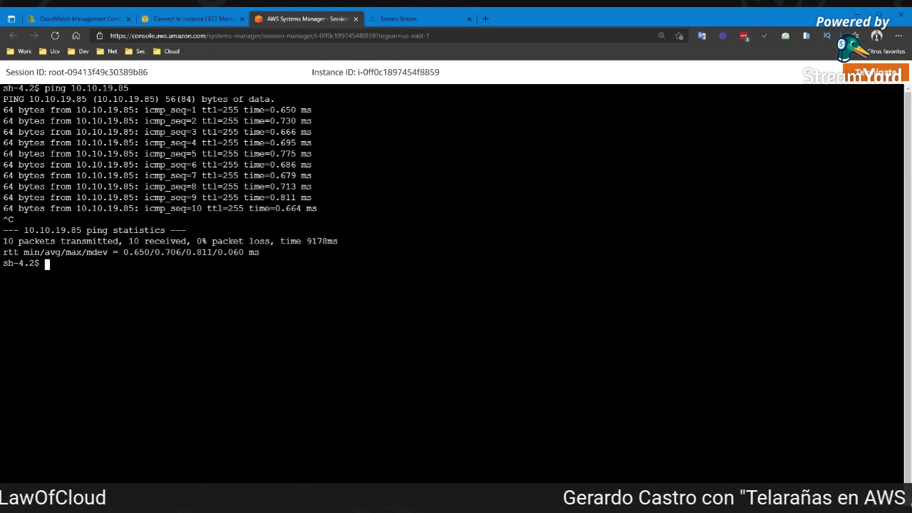
Step: Request netflix.com with curl from the PrivateServer-Az-1a shell
key("Up")
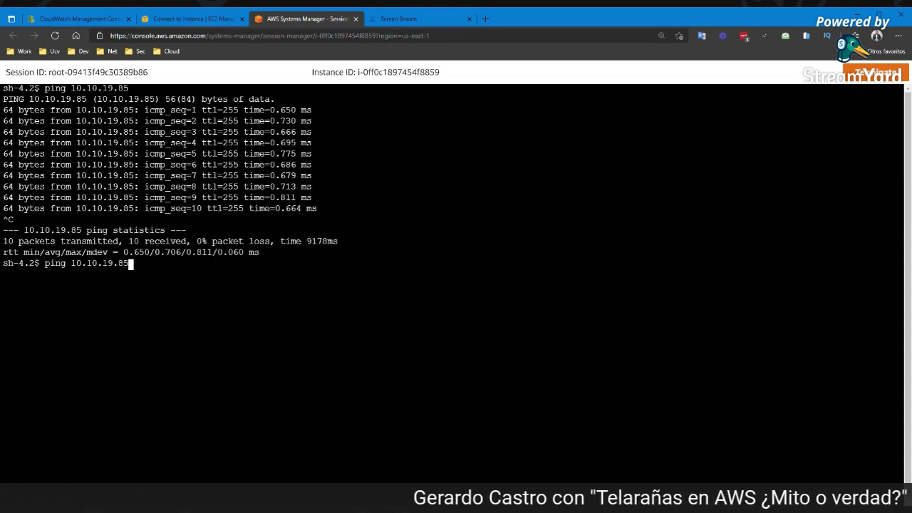
key("BackSpace")
key("BackSpace")
key("BackSpace")
key("BackSpace")
key("BackSpace")
key("BackSpace")
key("BackSpace")
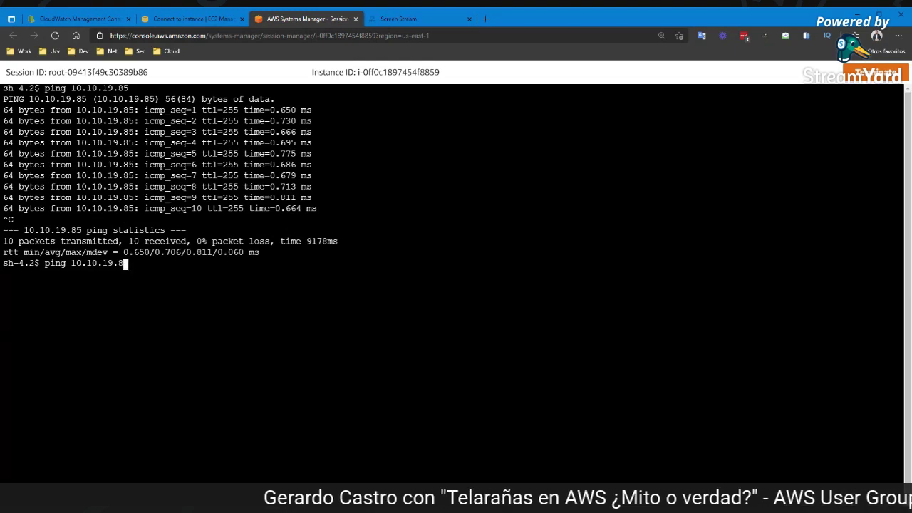
key("BackSpace")
key("BackSpace")
key("BackSpace")
key("BackSpace")
key("BackSpace")
key("BackSpace")
key("BackSpace")
key("BackSpace")
key("BackSpace")
type("curl ")
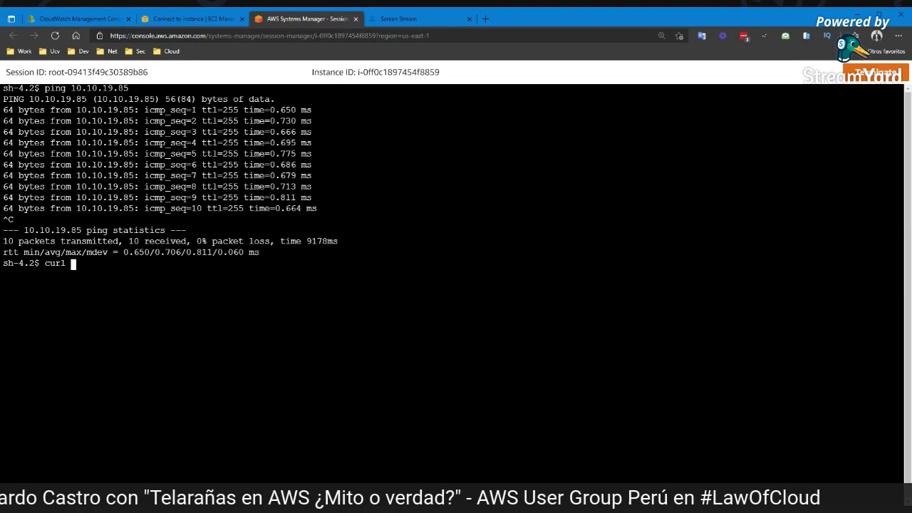
type("faceb")
key("BackSpace")
key("BackSpace")
key("BackSpace")
key("BackSpace")
key("BackSpace")
type("net")
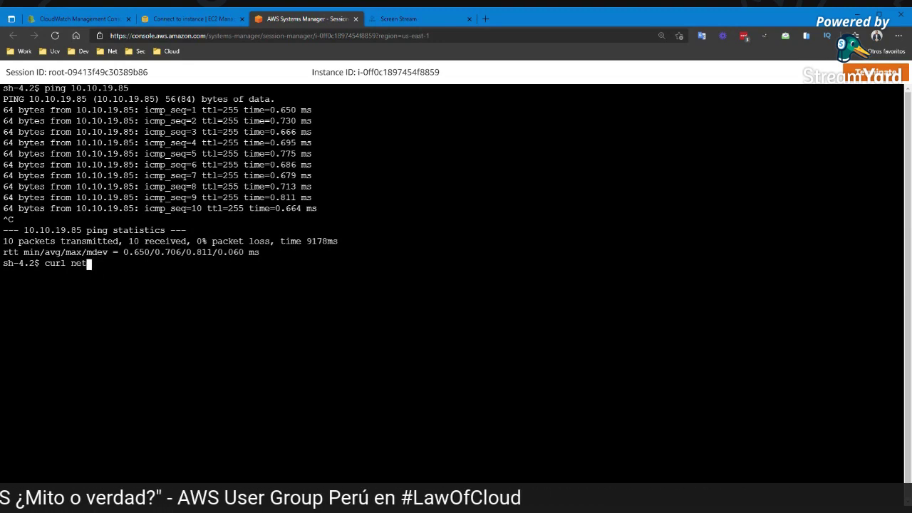
type("flix.com")
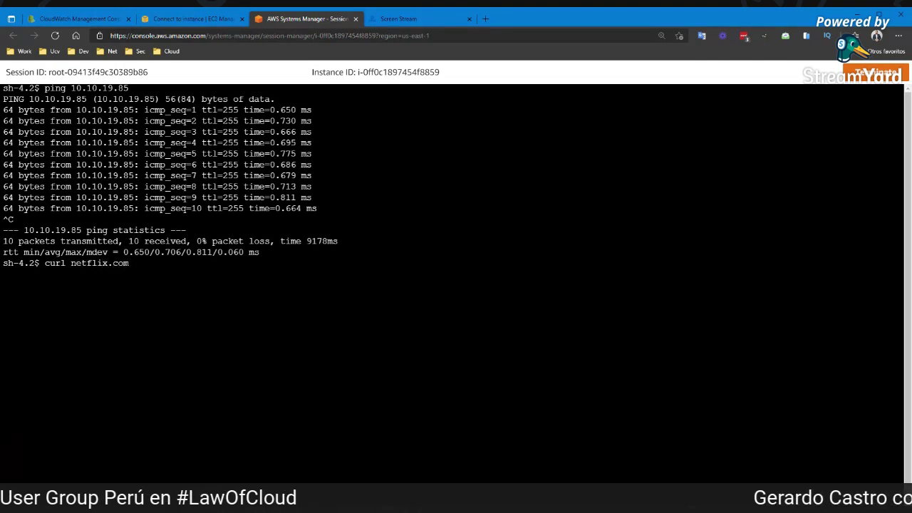
key("Return")
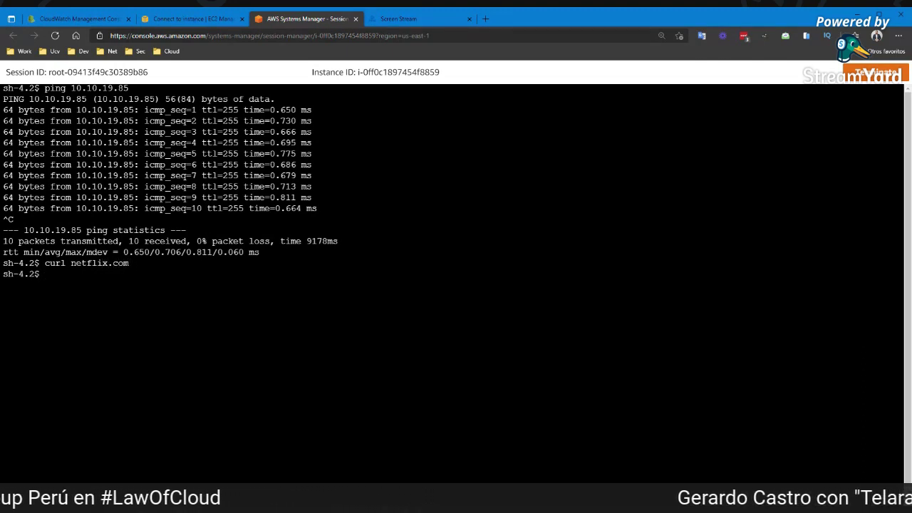
Step: Query all DNS records of netflix.com by running dig netflix.com any
key("Up")
key("BackSpace")
key("BackSpace")
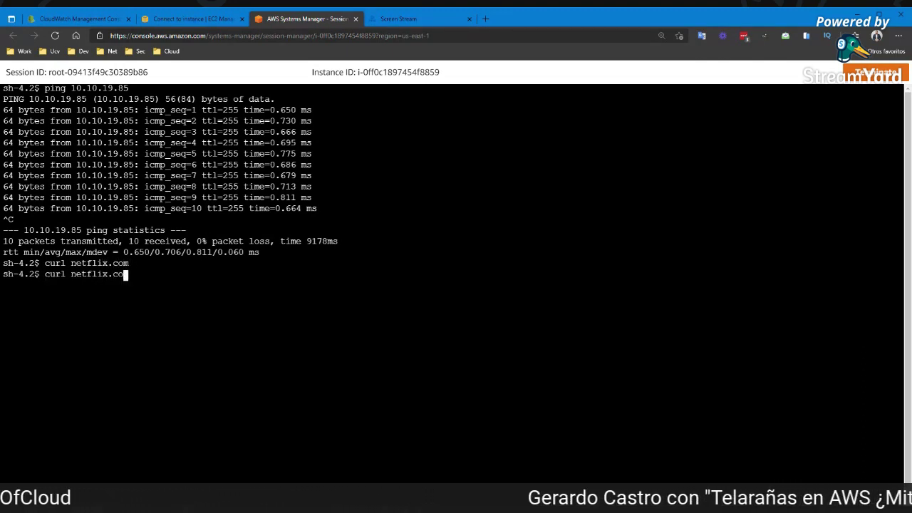
type("om")
key("Left")
key("Left")
key("Left")
key("Left")
key("Left")
key("Left")
key("Left")
key("Left")
key("Left")
key("Left")
key("Left")
key("Left")
key("Left")
key("Left")
key("Right")
key("Right")
key("Right")
key("BackSpace")
key("BackSpace")
key("BackSpace")
key("BackSpace")
key("BackSpace")
type("dig")
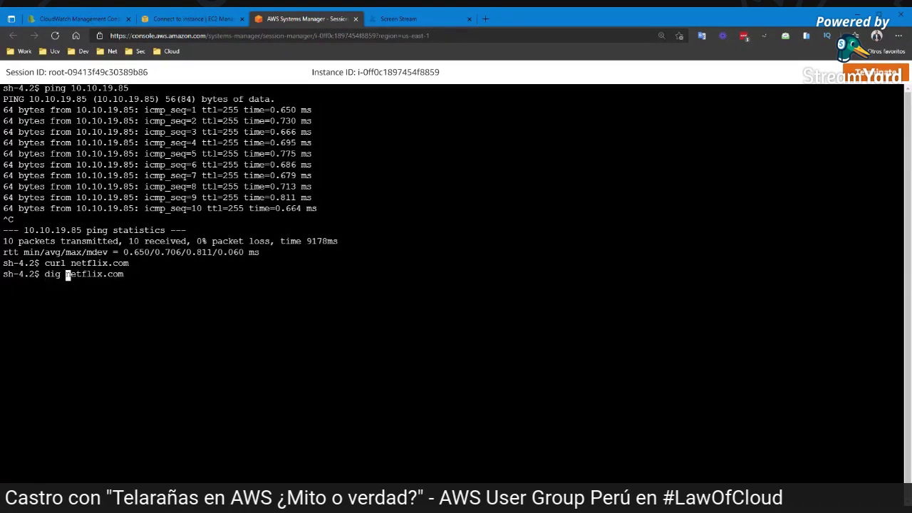
key("Right")
key("Right")
key("Right")
key("Right")
key("Right")
key("Right")
key("Right")
key("Right")
key("Right")
key("Right")
key("Right")
type("any")
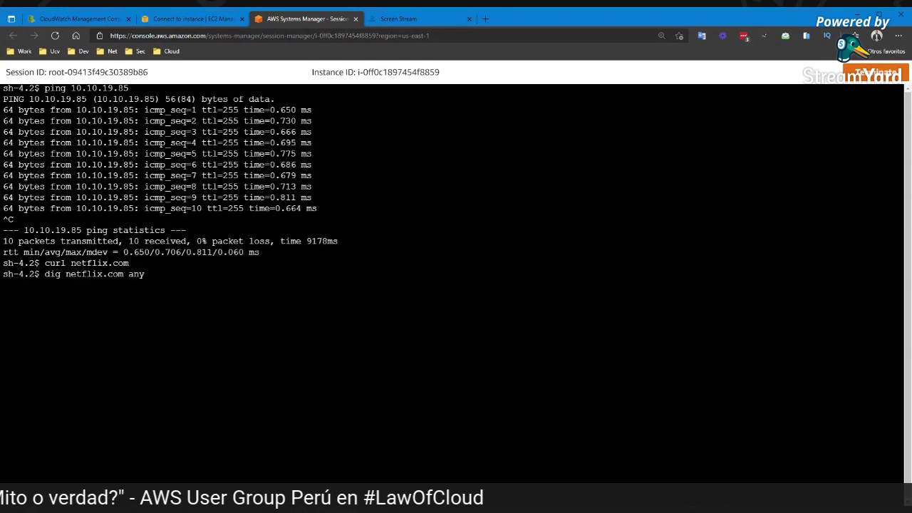
key("Return")
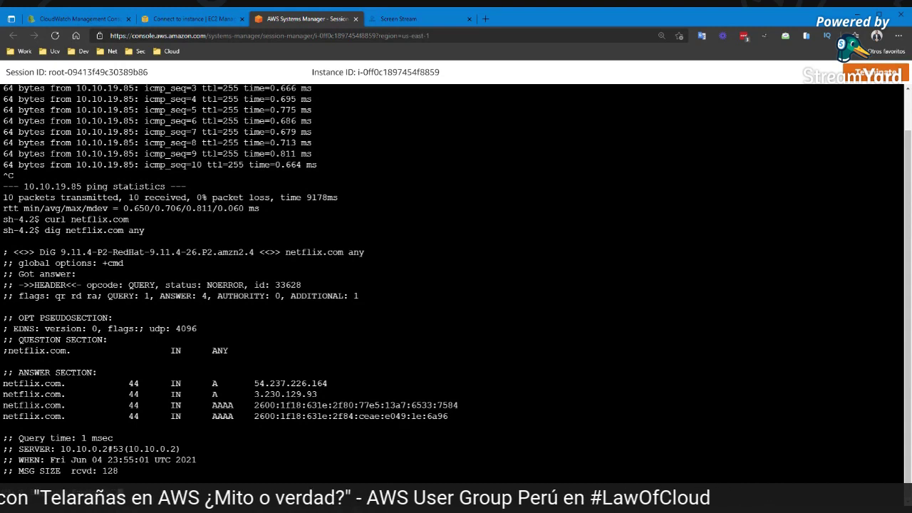
Step: Request facebook.com, elcomercio.pe and ed.team one after another with curl
key("Return")
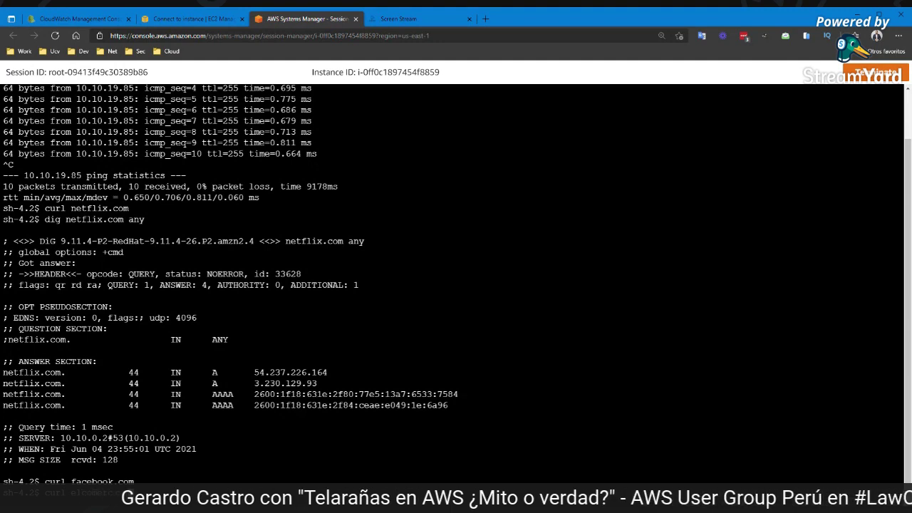
key("Return")
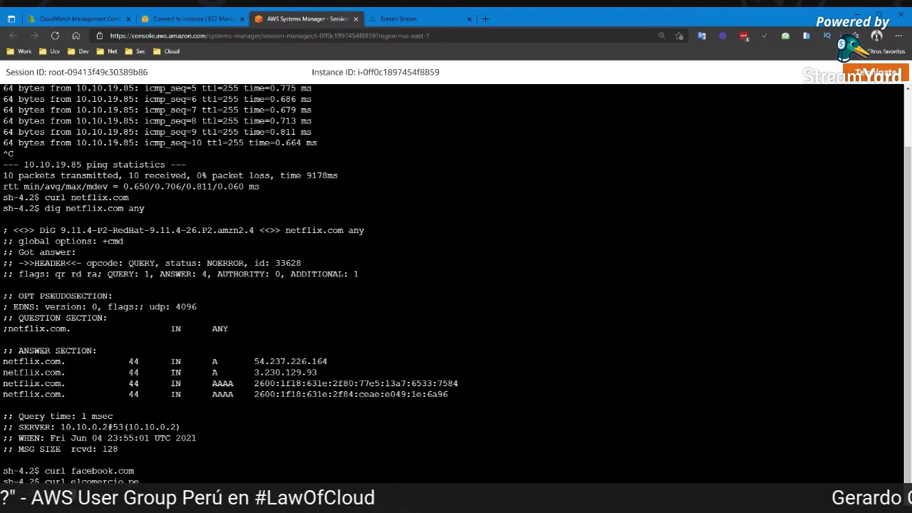
key("Return")
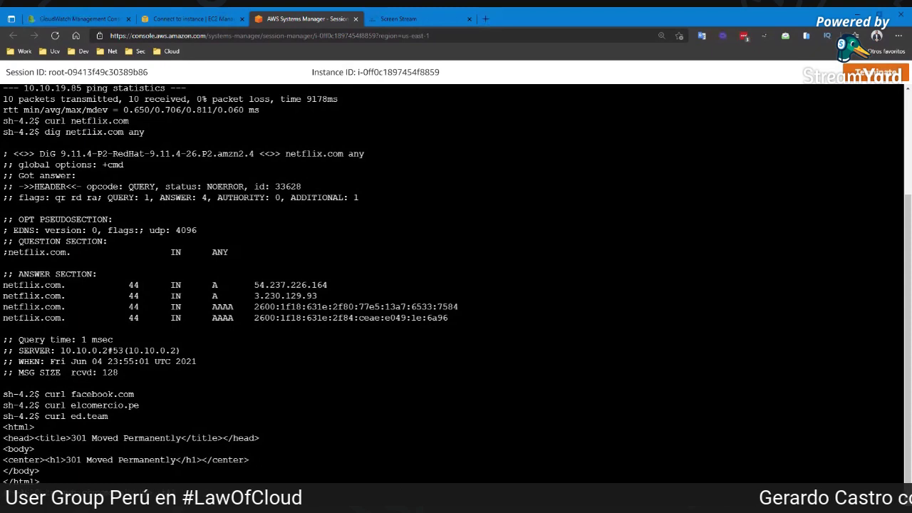
Step: Connect to elcomercio.pe on port 443 with telnet and send the text "hello wolrd"
key("Return")
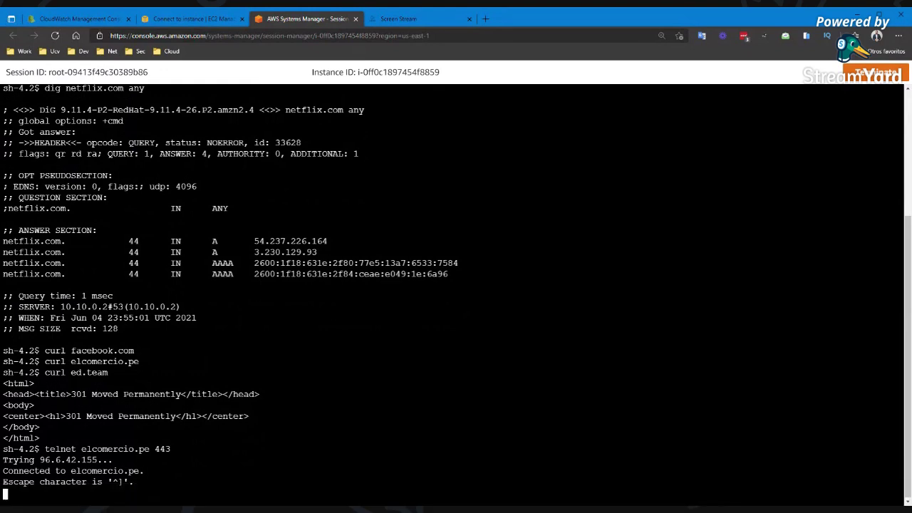
type("hellño")
key("BackSpace")
type("o wolrd")
key("Return")
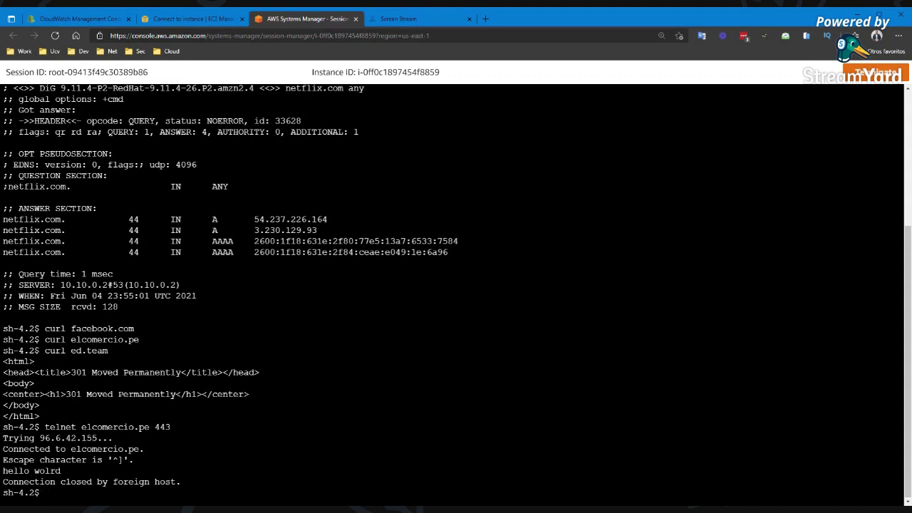
Step: In CloudWatch Logs Insights, set the range to 30m and the query to filter dstAddr = '8.8.8.8' | fields srcAddr, srcPort, dstPort, dstAddr, protocol, action
left_click(59, 20)
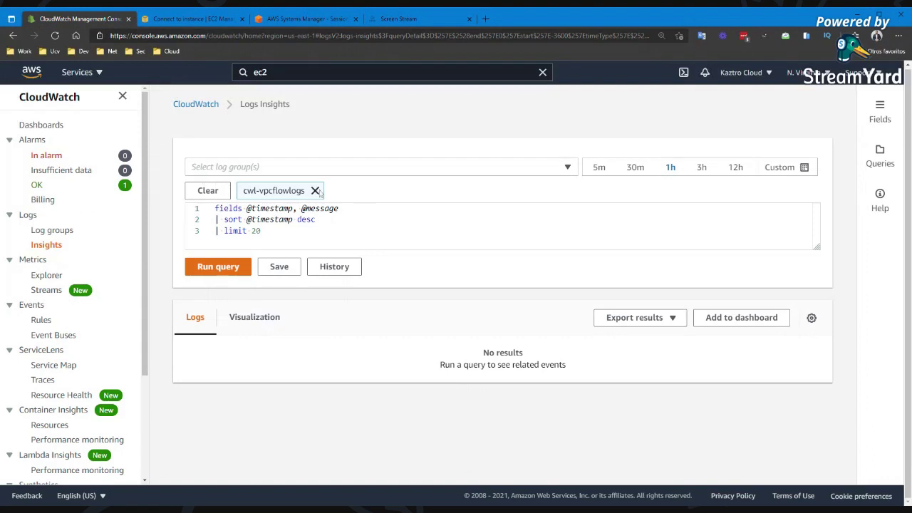
left_click(634, 170)
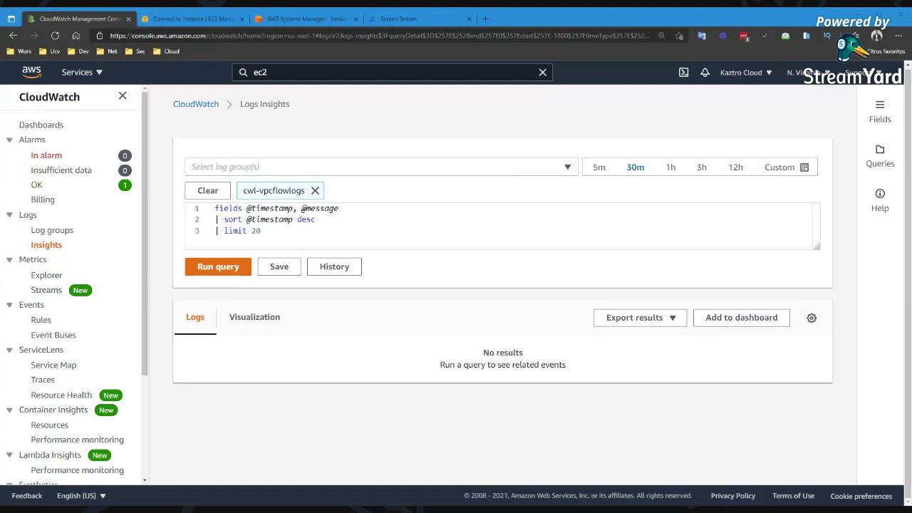
left_click(262, 231)
key("ctrl+a")
key("ctrl+v")
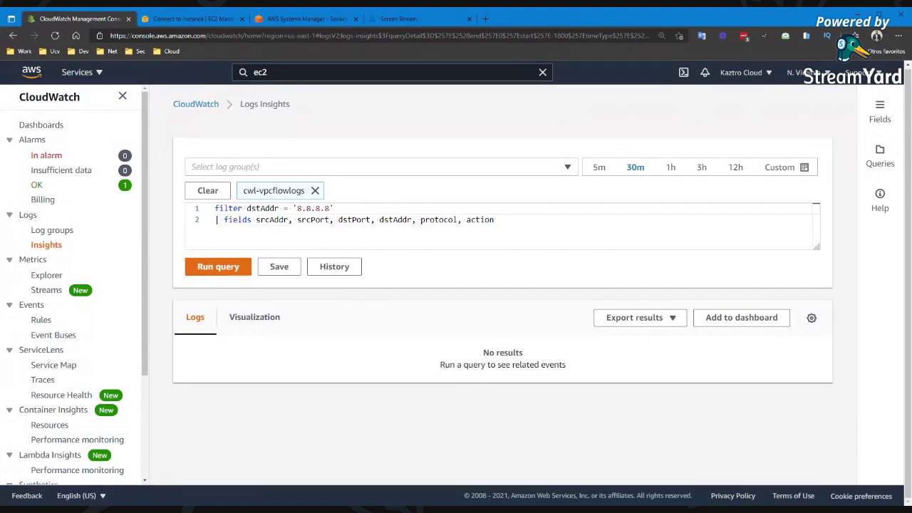
left_click(494, 220)
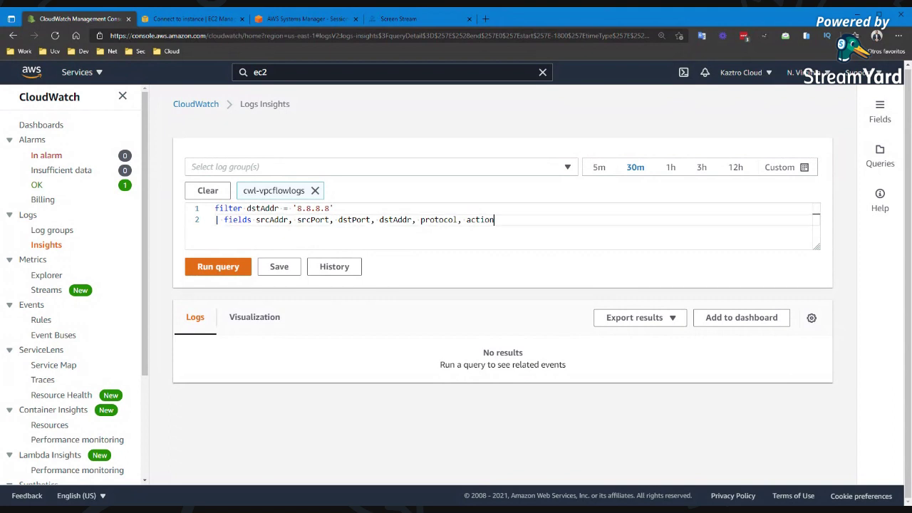
left_click_drag(494, 220, 256, 220)
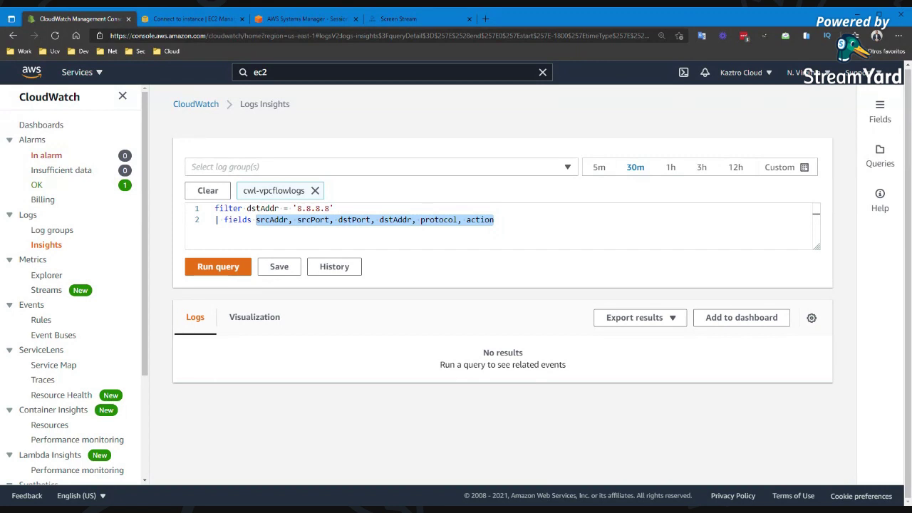
Step: Change the query's first line to filter action = 'ACCEPT', keeping the fields line as it is
left_click(256, 209)
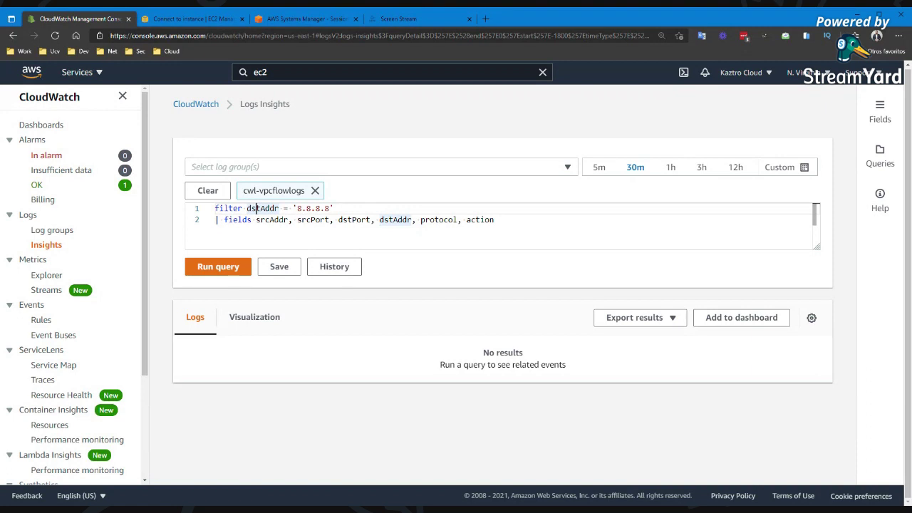
left_click(215, 208)
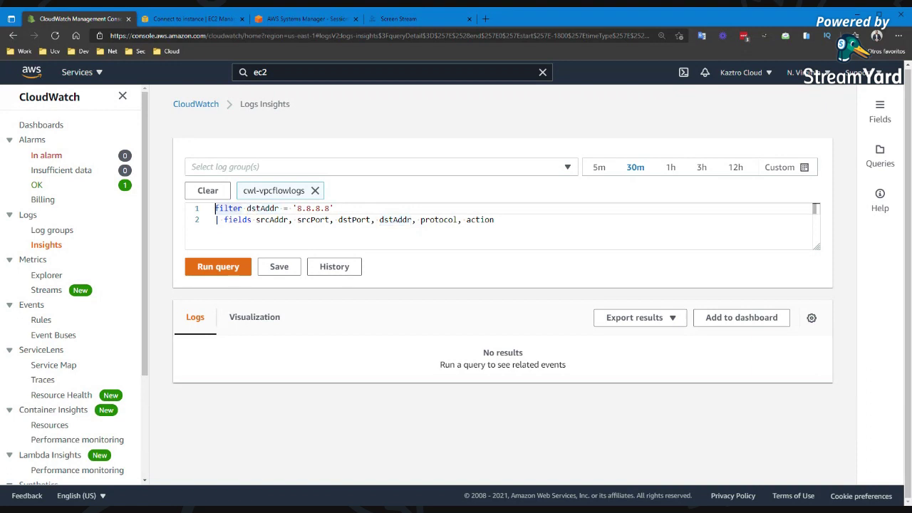
left_click(246, 208)
double_click(250, 208)
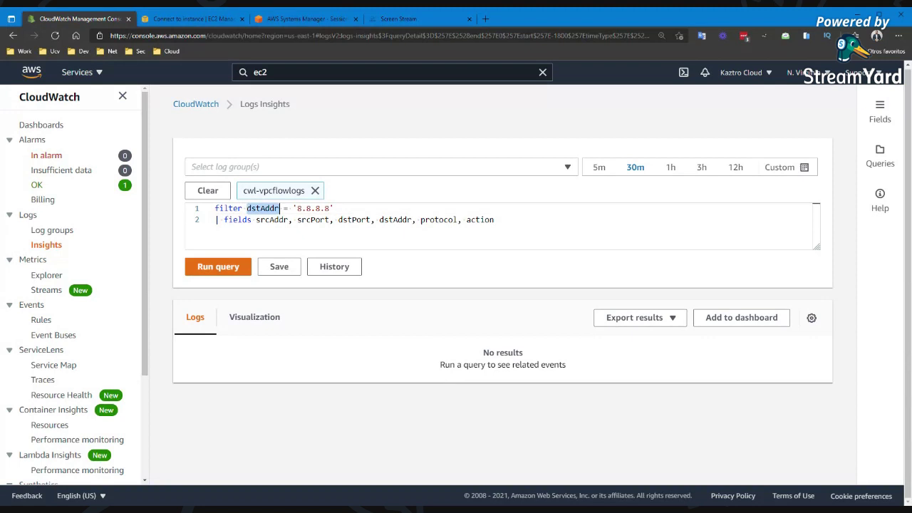
type("ac")
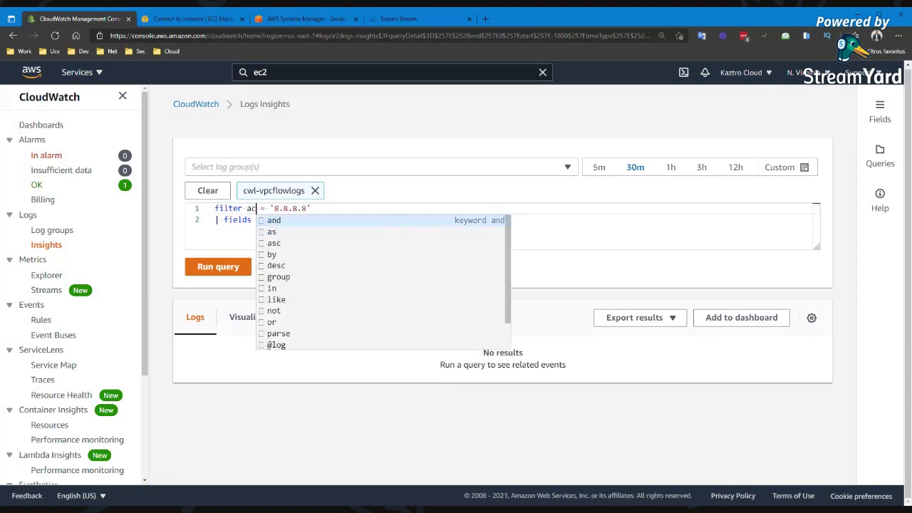
type("tion")
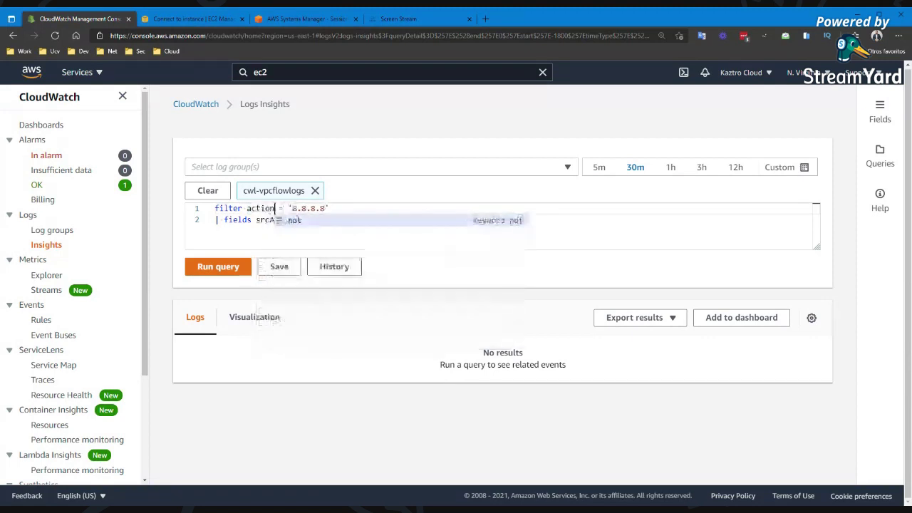
left_click_drag(292, 208, 326, 208)
type("ACCEPT")
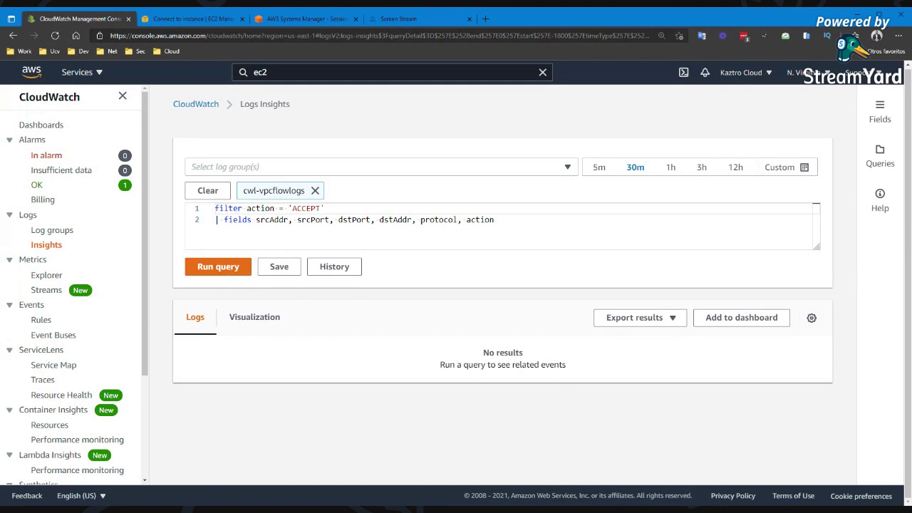
Step: Run the ACCEPT query on cwl-vpcflowlogs and review the histogram and the returned records
left_click_drag(813, 221, 36, 200)
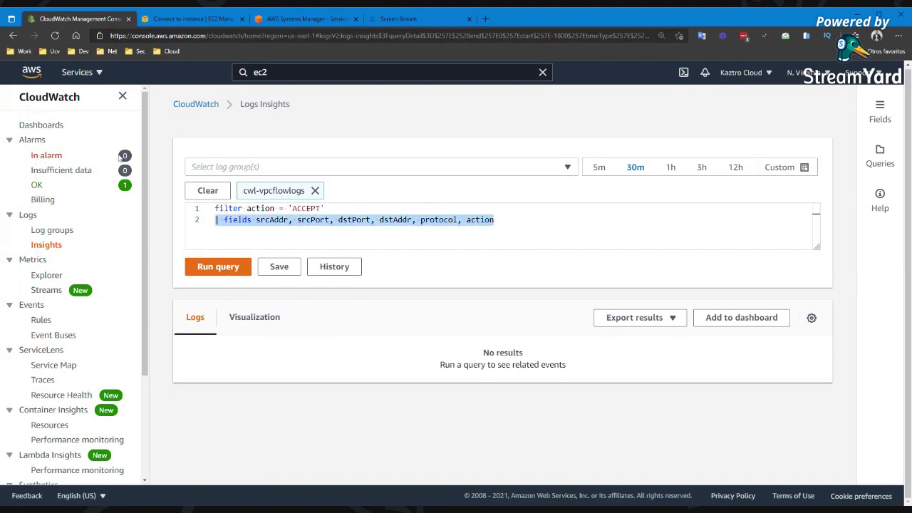
left_click(219, 208)
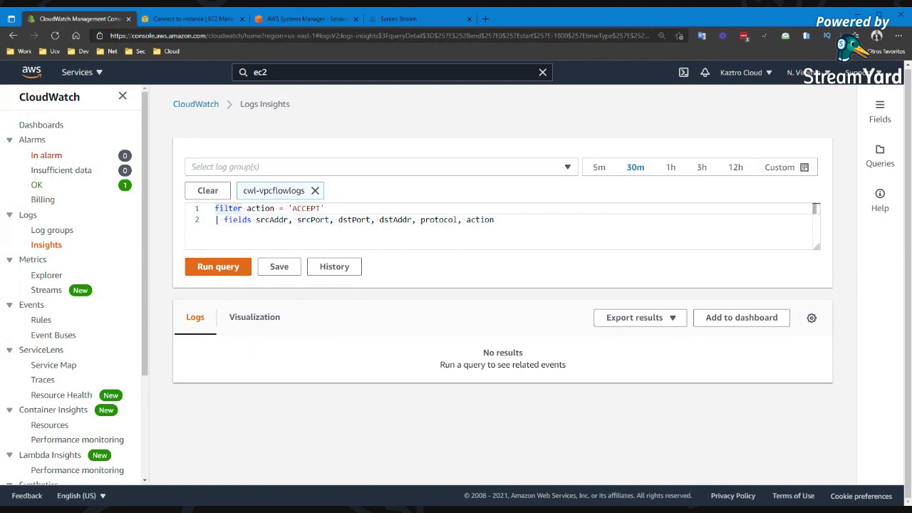
key("ctrl+a")
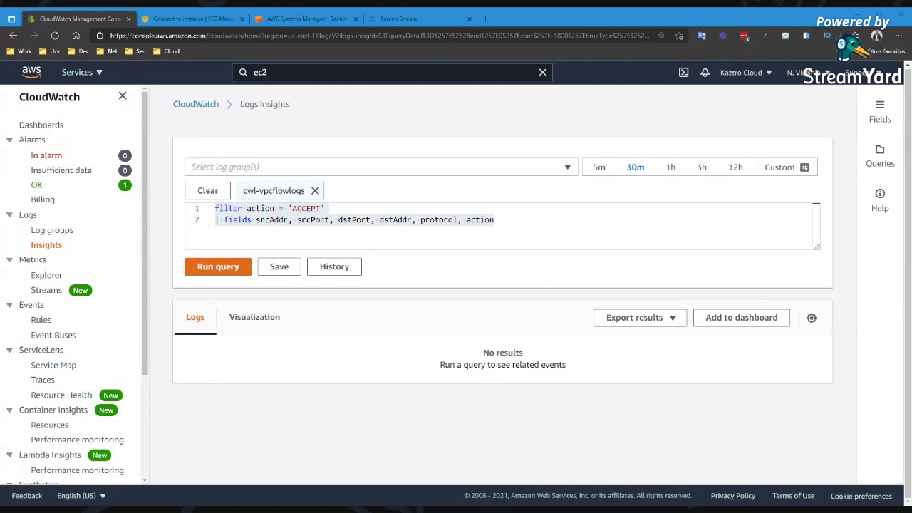
left_click(499, 220)
left_click(217, 270)
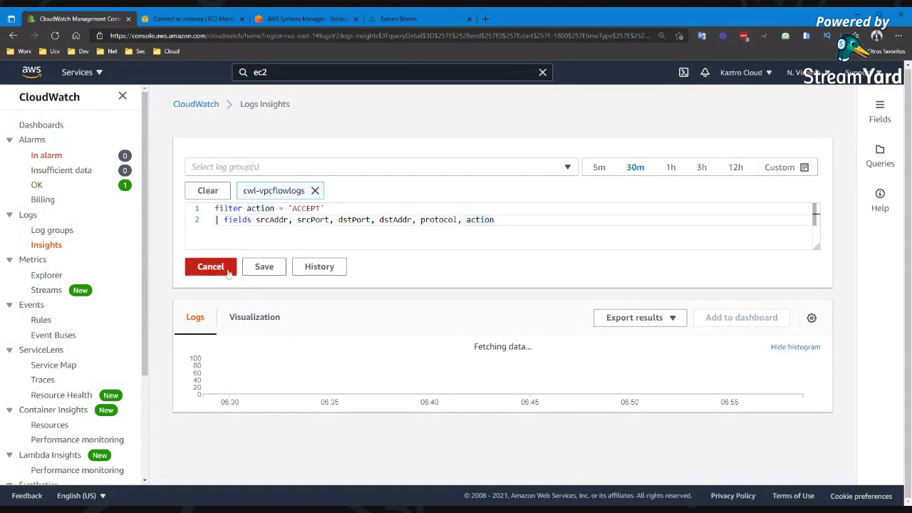
scroll(372, 296, "down", 3)
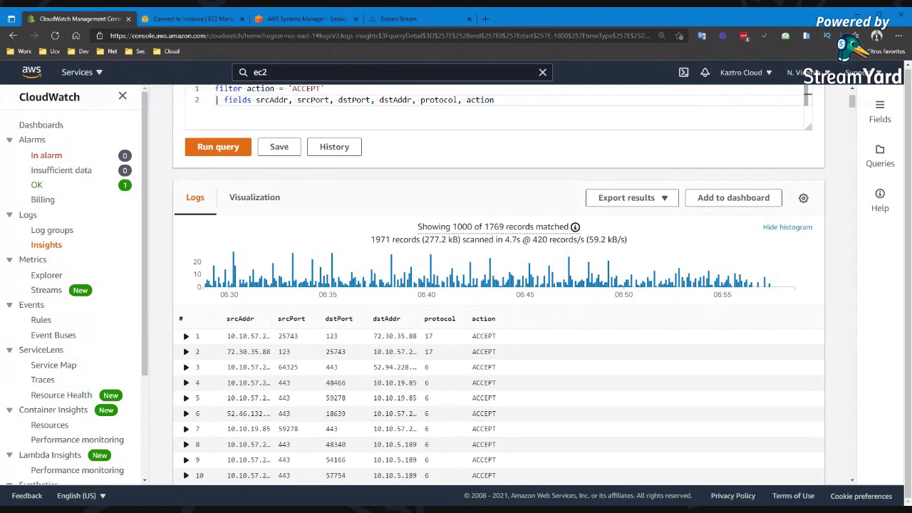
scroll(398, 297, "up", 3)
scroll(391, 227, "down", 1)
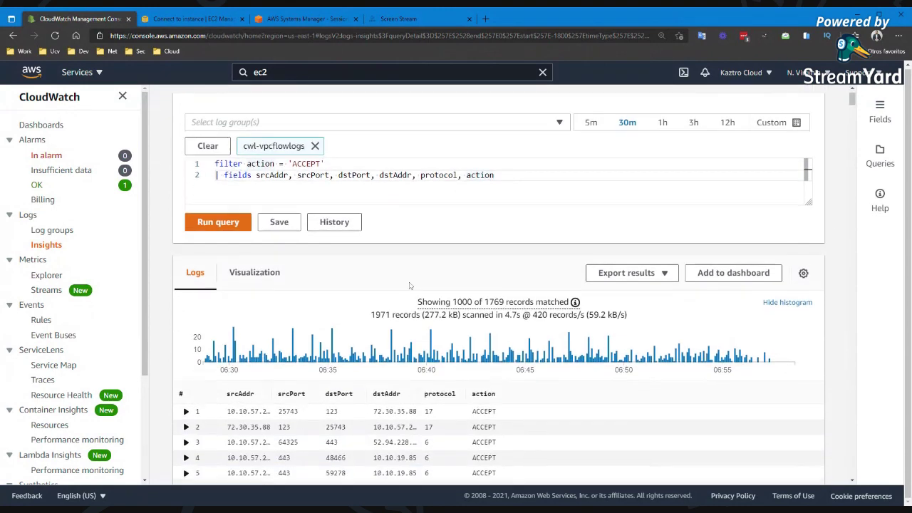
scroll(392, 227, "up", 1)
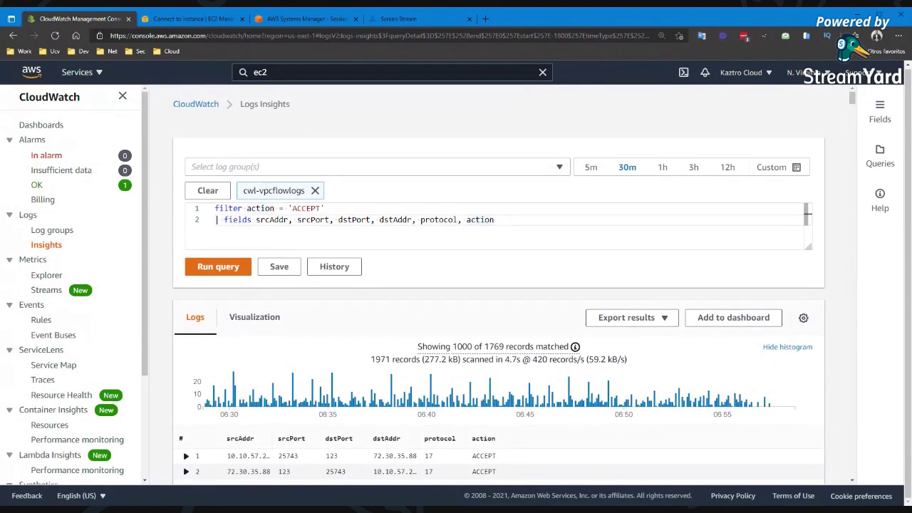
scroll(412, 293, "down", 2)
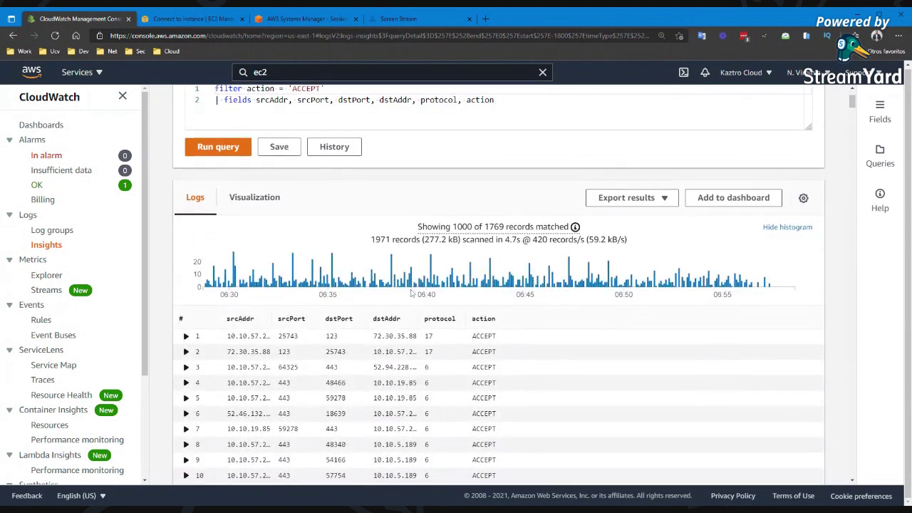
scroll(412, 292, "up", 2)
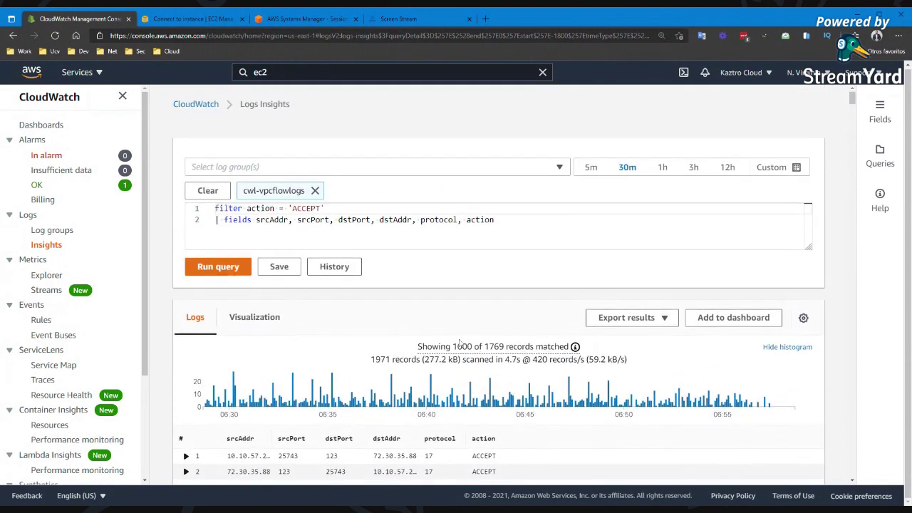
Step: Extend the filter with and protocol = '1' after the ACCEPT condition and run the query
type("and")
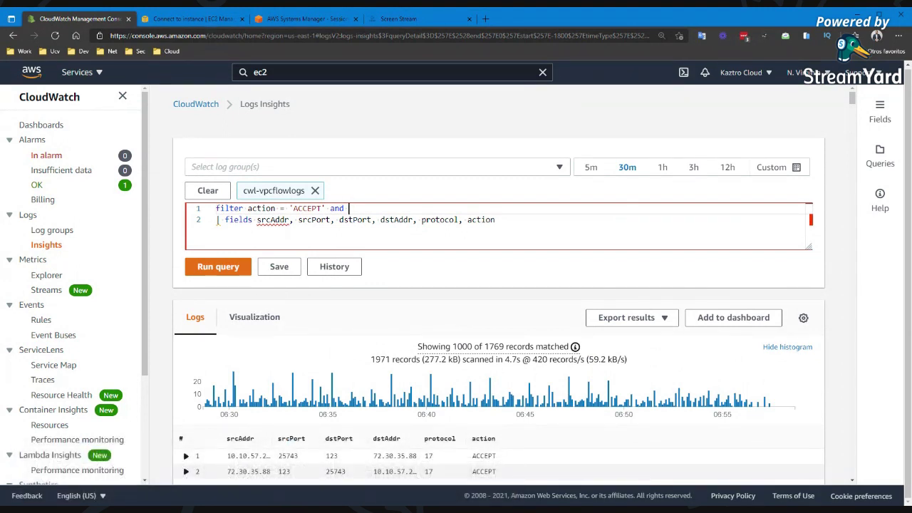
type("pro")
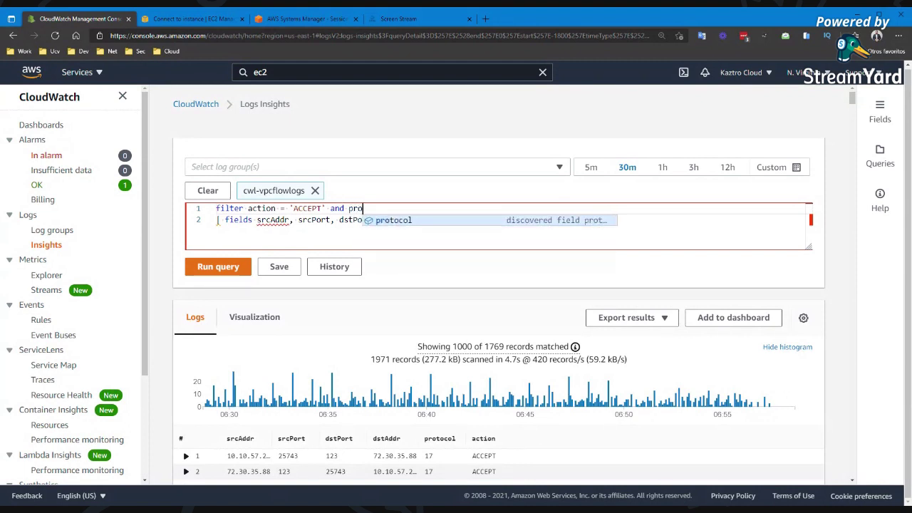
key("Tab")
type("= ")
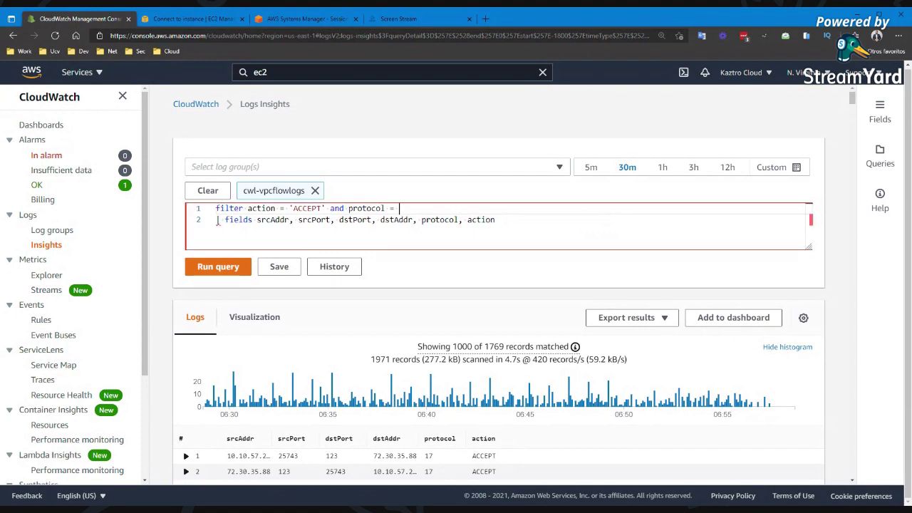
type("''1")
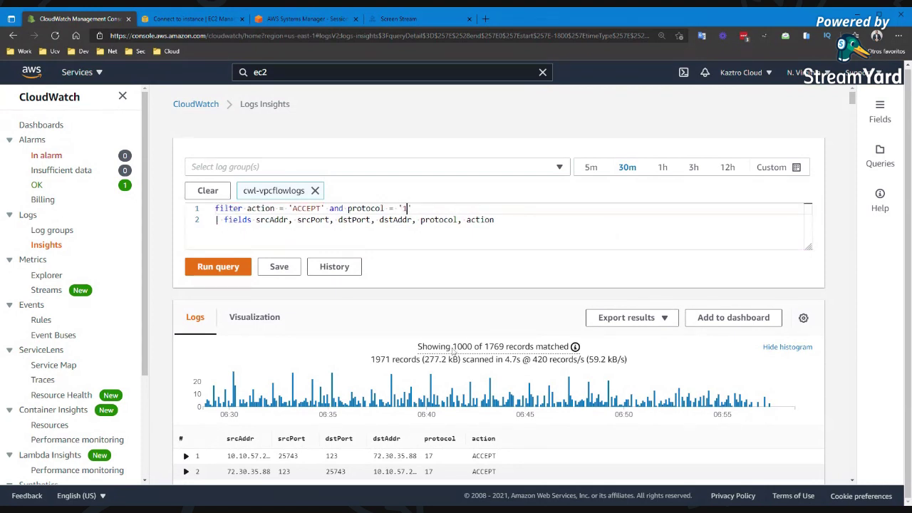
left_click(228, 268)
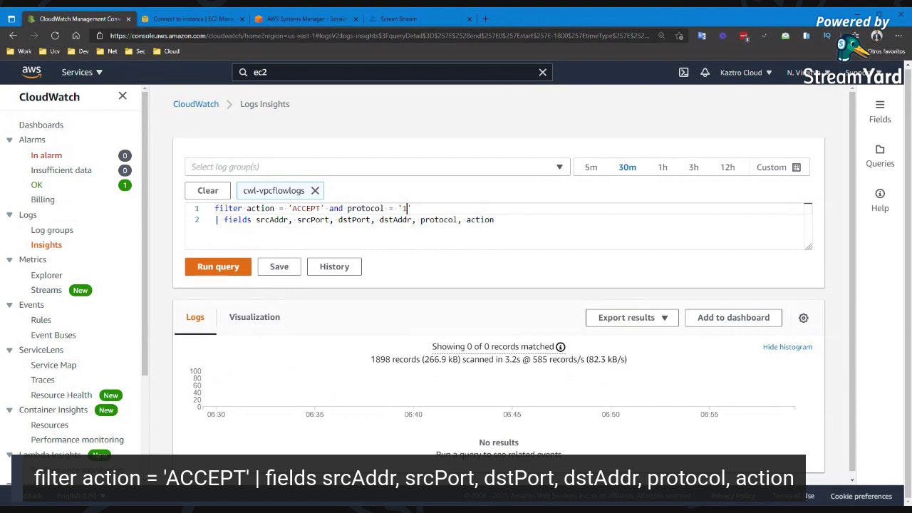
Step: Set the protocol value in the filter to '6' and run the query again
key("BackSpace")
type("6")
key("Return")
key("BackSpace")
left_click(230, 267)
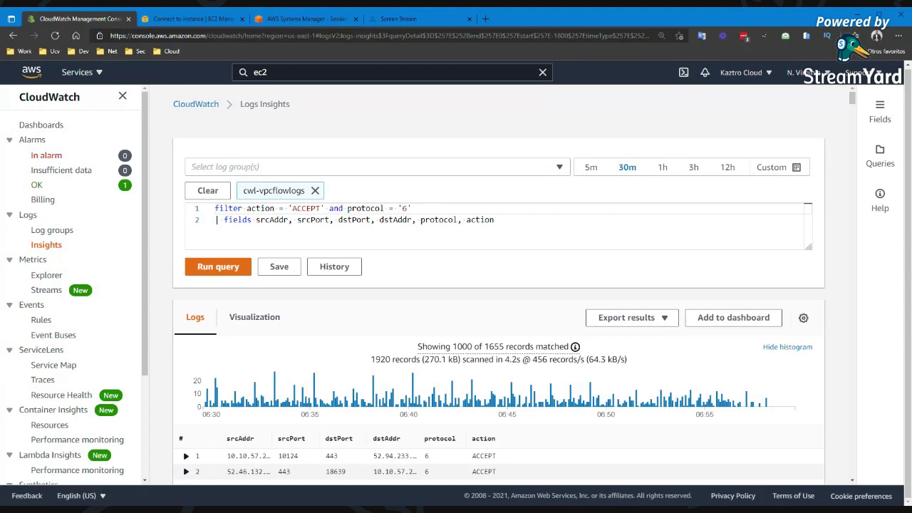
Step: Widen the srcAddr and dstAddr columns of the results table to show the full IP addresses
scroll(310, 390, "down", 2)
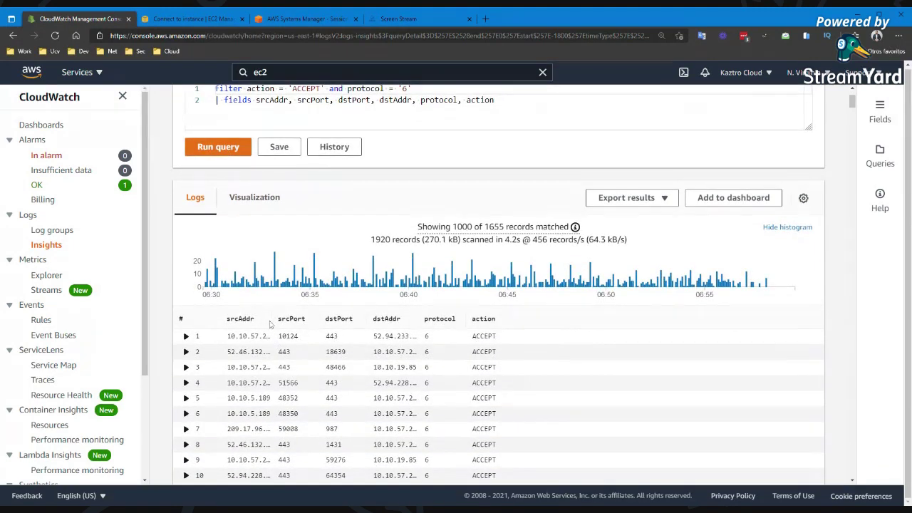
left_click_drag(272, 324, 309, 357)
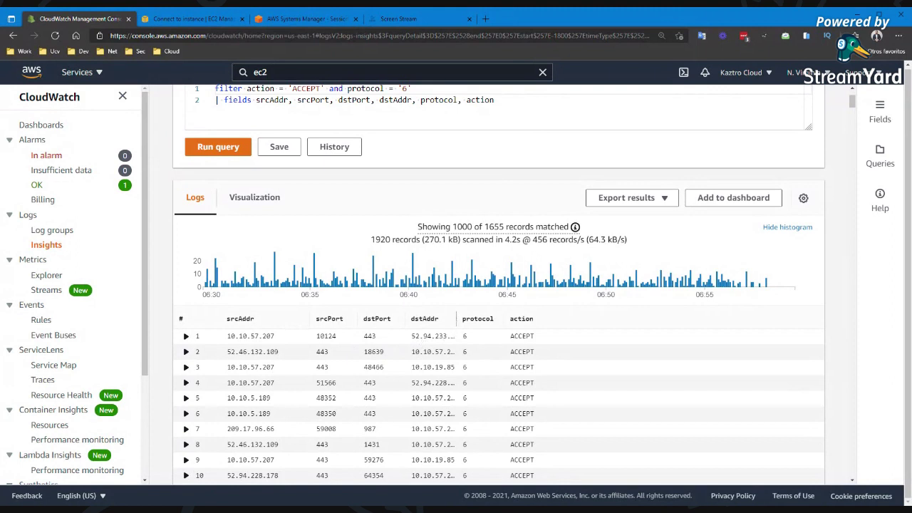
left_click_drag(457, 319, 483, 319)
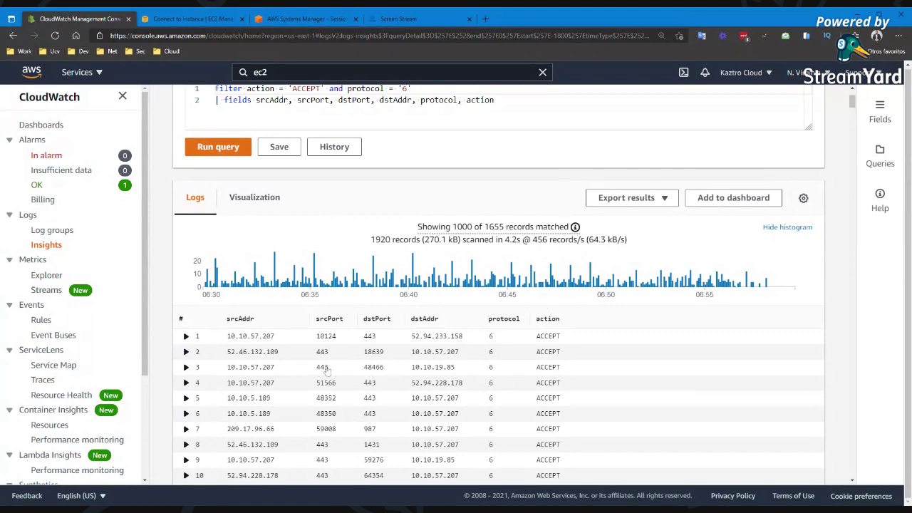
Step: Examine the first record's source address, destination address and source port in the results
scroll(325, 371, "up", 1)
scroll(320, 367, "down", 1)
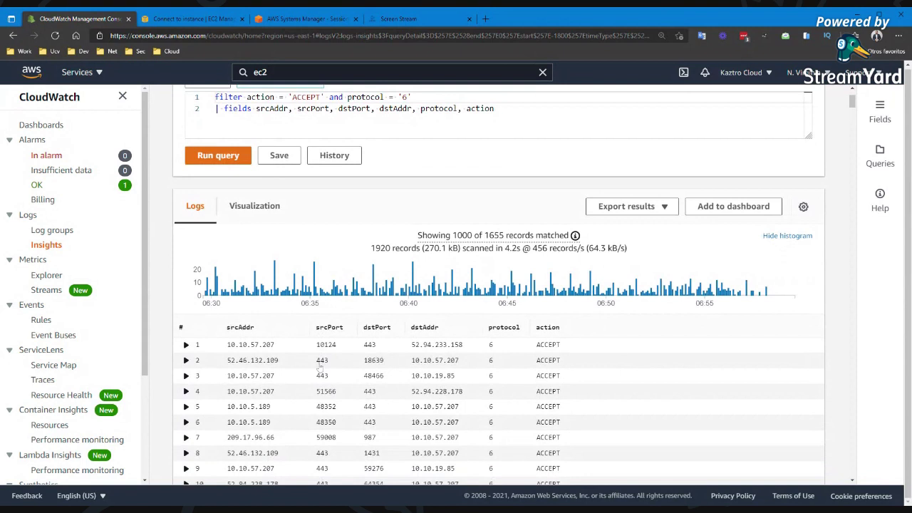
scroll(320, 368, "down", 1)
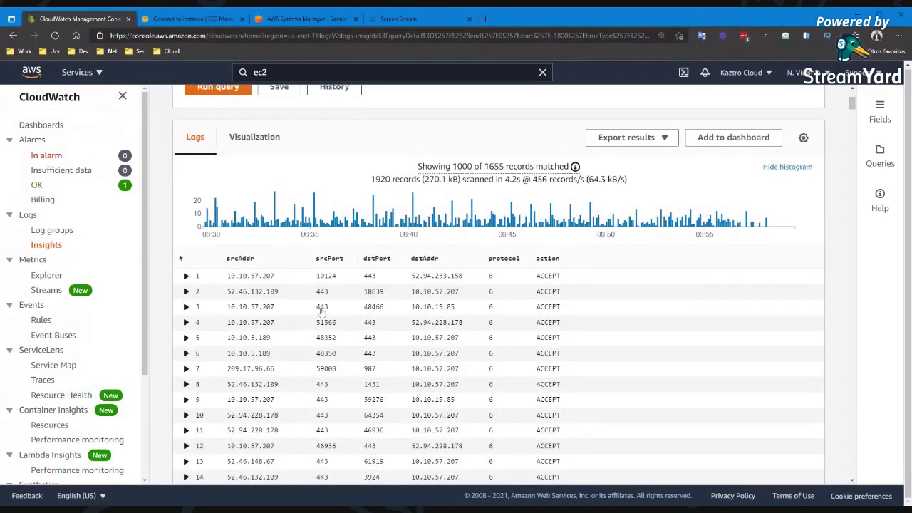
double_click(258, 278)
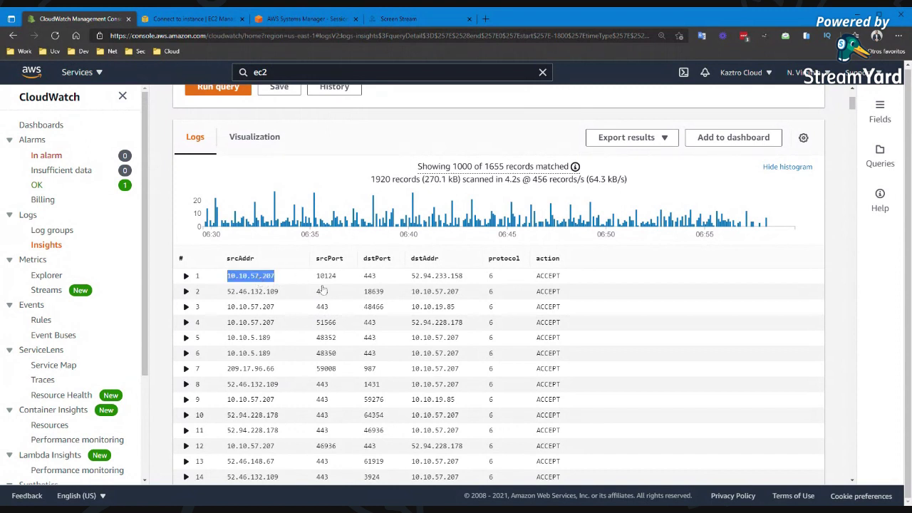
double_click(417, 278)
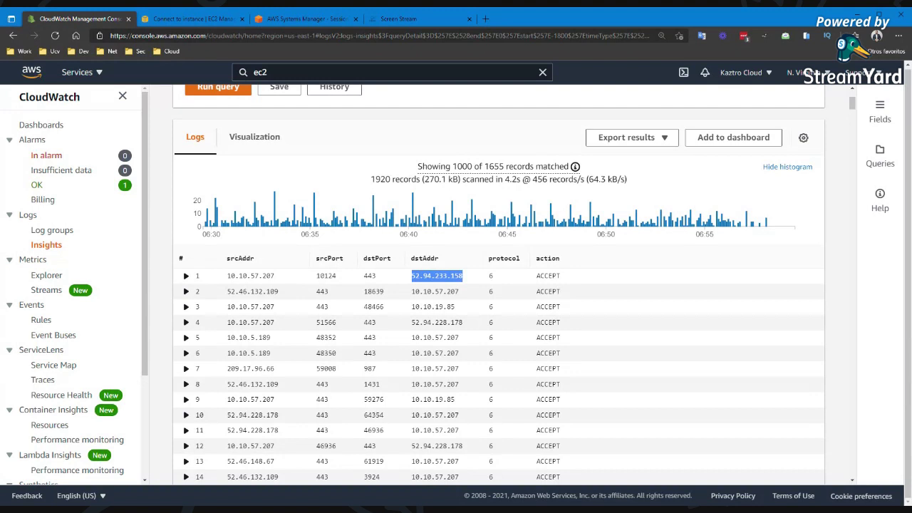
double_click(326, 276)
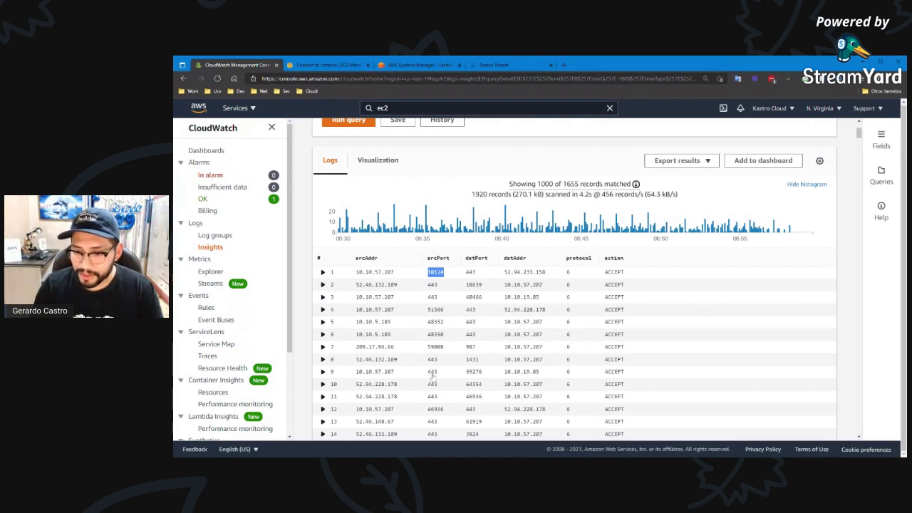
Step: Examine the addresses and ports of record 9 and compare the source addresses of records 1 and 12
double_click(385, 374)
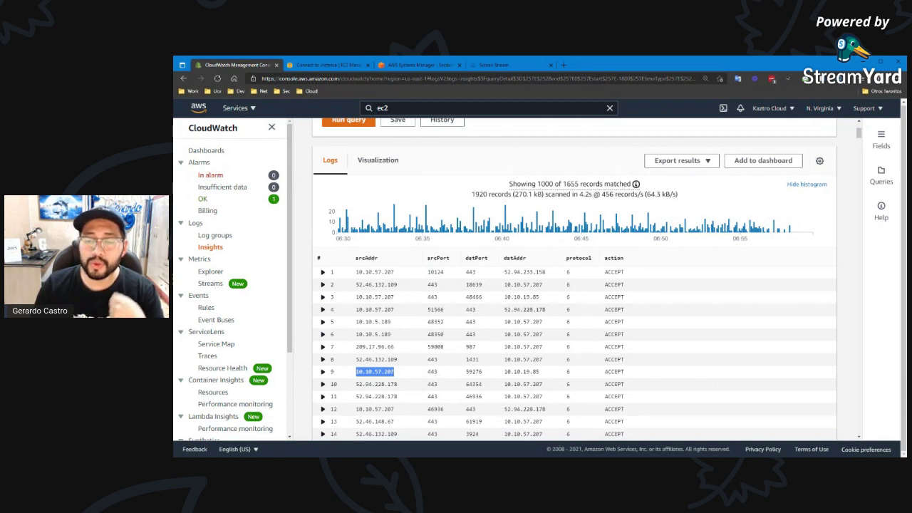
double_click(432, 373)
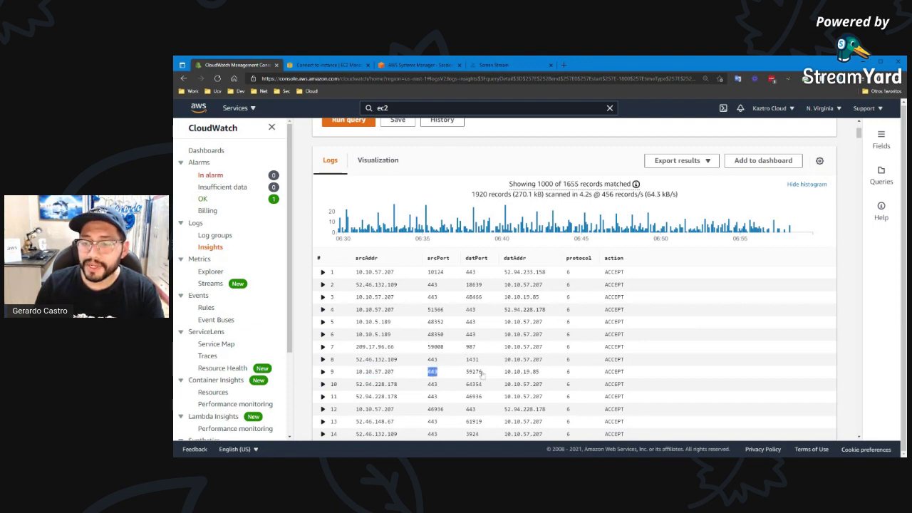
double_click(474, 373)
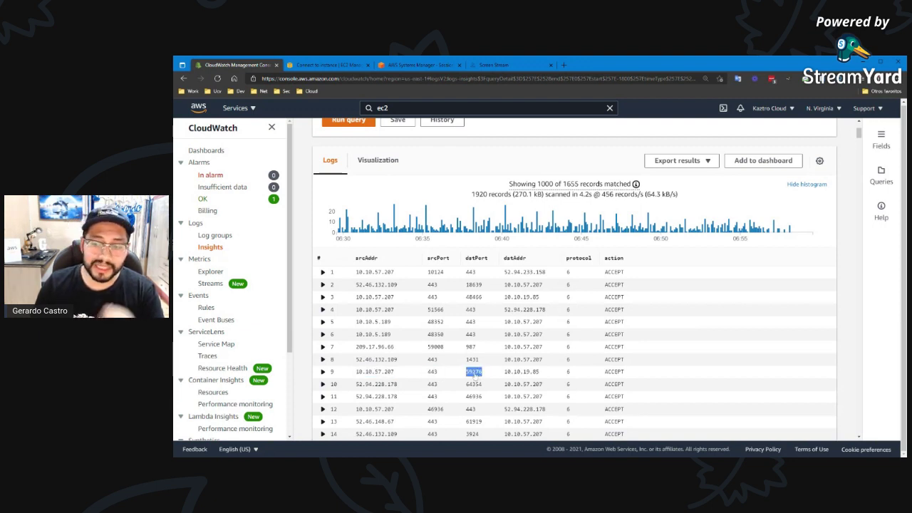
left_click(516, 374)
double_click(516, 373)
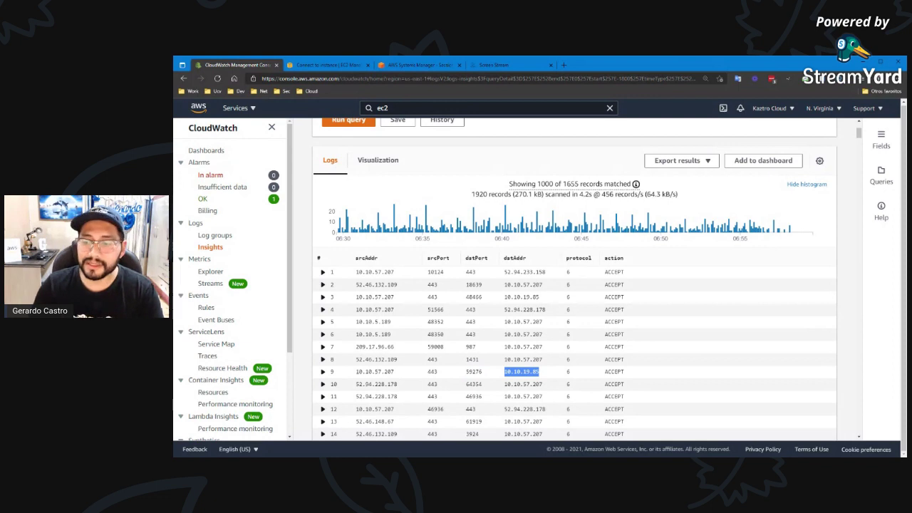
double_click(367, 273)
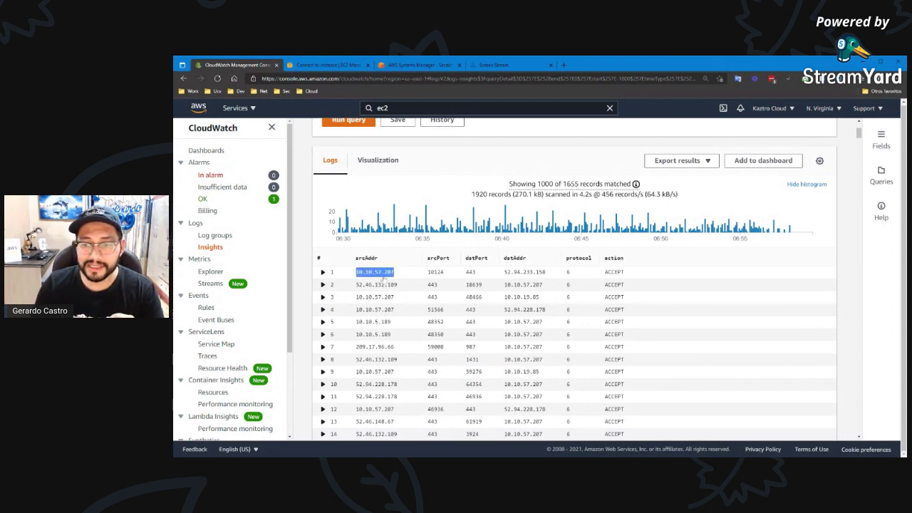
left_click(367, 415)
double_click(367, 411)
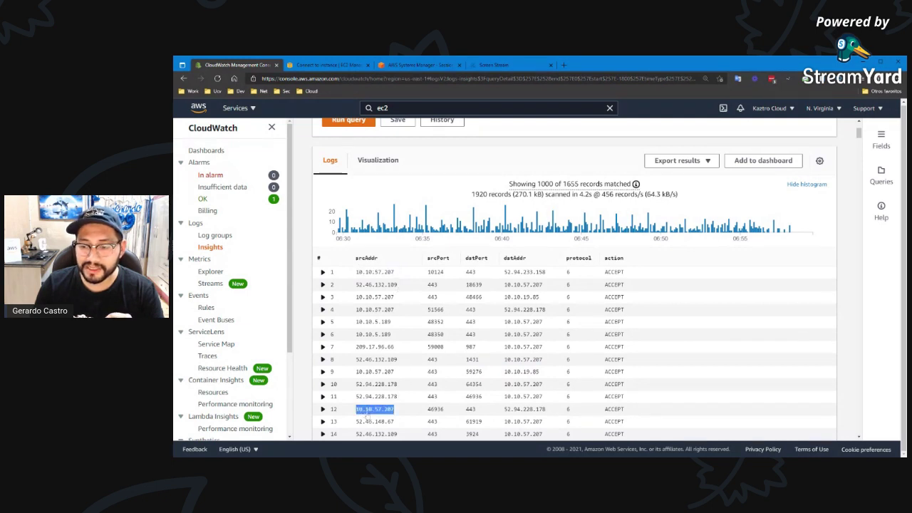
Step: Examine the destination address, destination port and source port of record 12 in the results
double_click(524, 410)
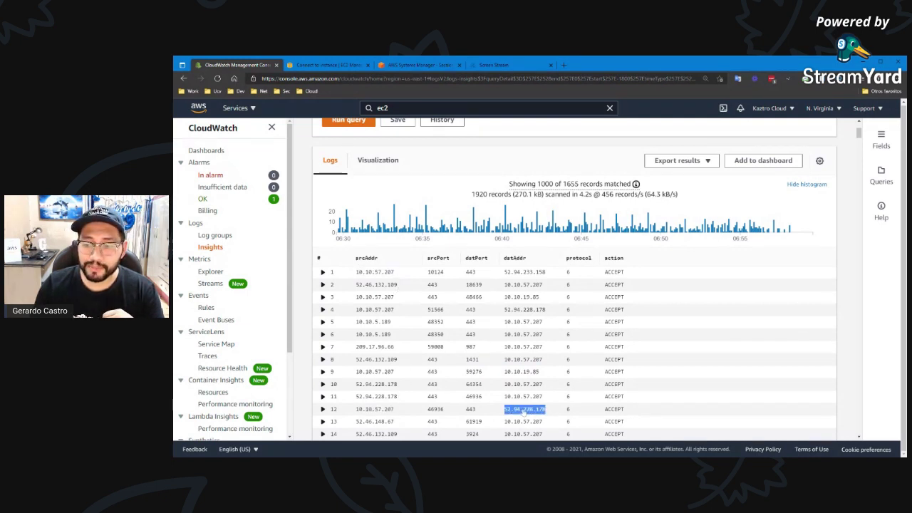
double_click(471, 410)
double_click(435, 409)
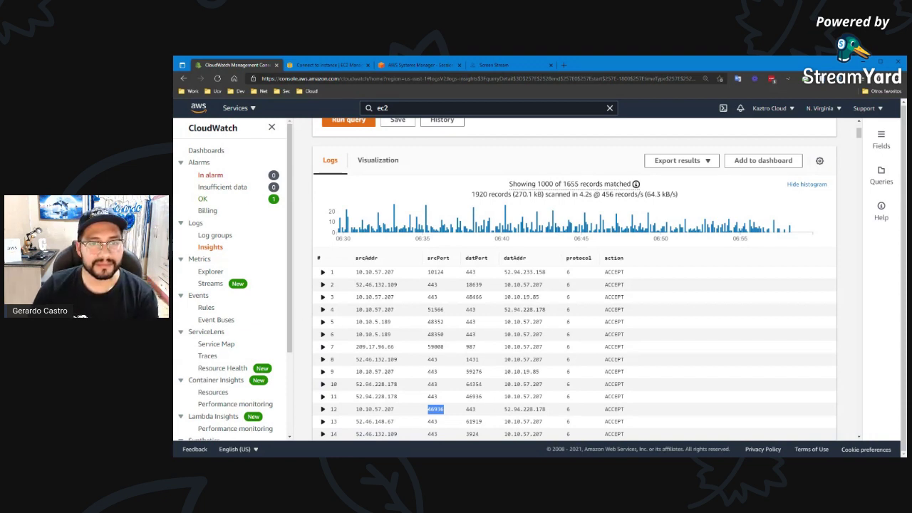
key("alt+Tab")
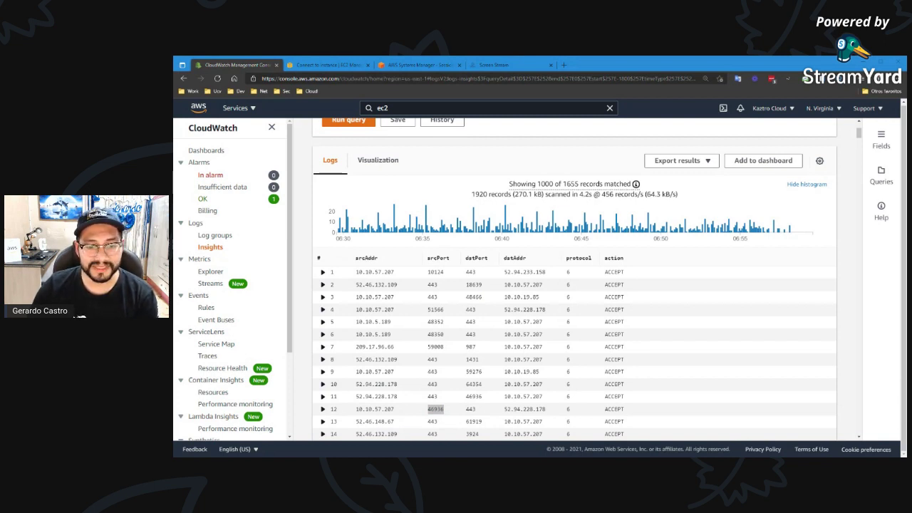
Step: Expand record 12 to inspect its full flow log fields, and collapse it again
left_click(441, 409)
scroll(443, 403, "down", 1)
scroll(440, 400, "down", 1)
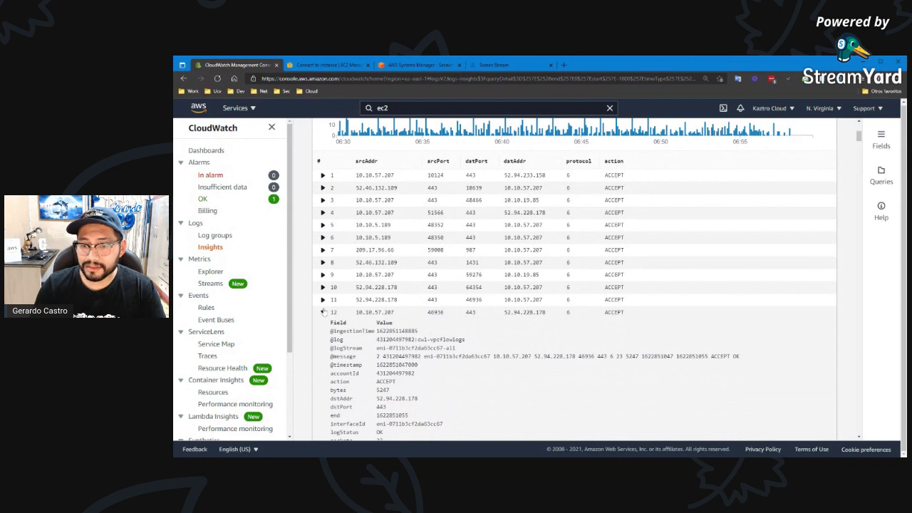
left_click(323, 313)
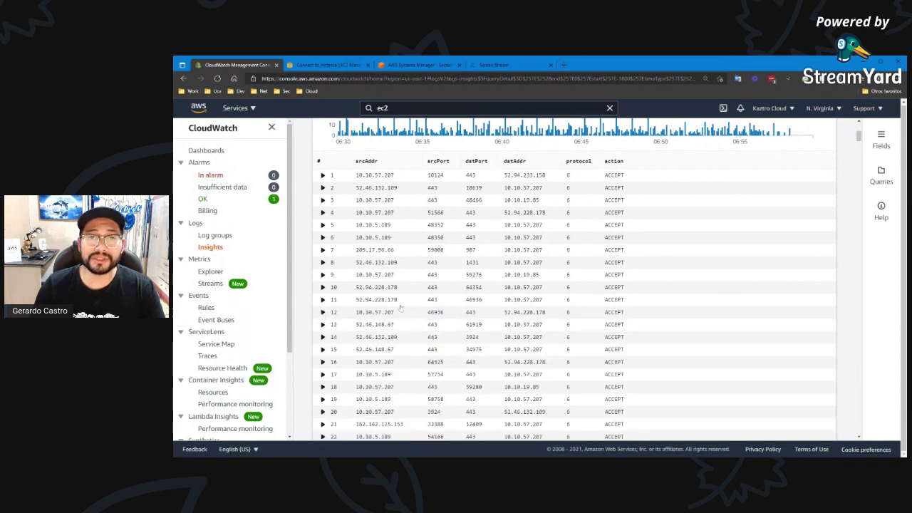
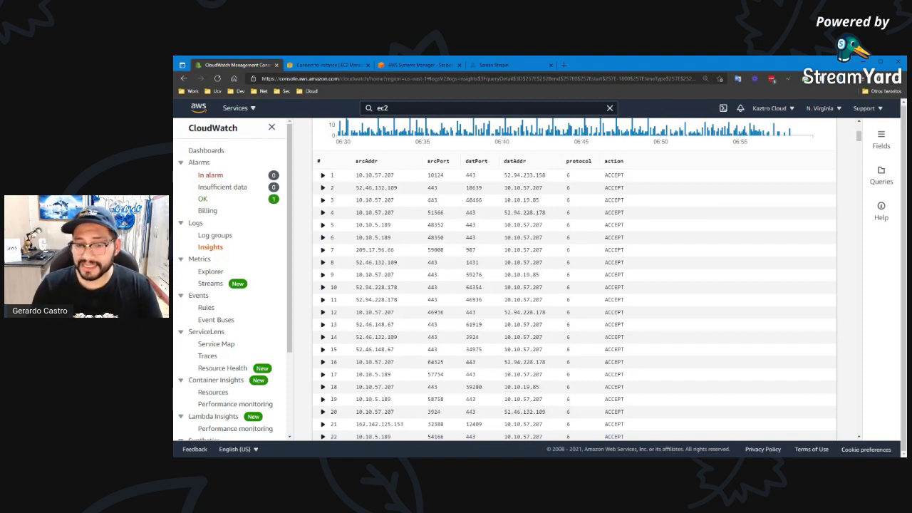
Step: Enlarge the page and look through the source and destination addresses and ports of the accepted records
scroll(379, 353, "down", 1)
scroll(378, 343, "up", 3)
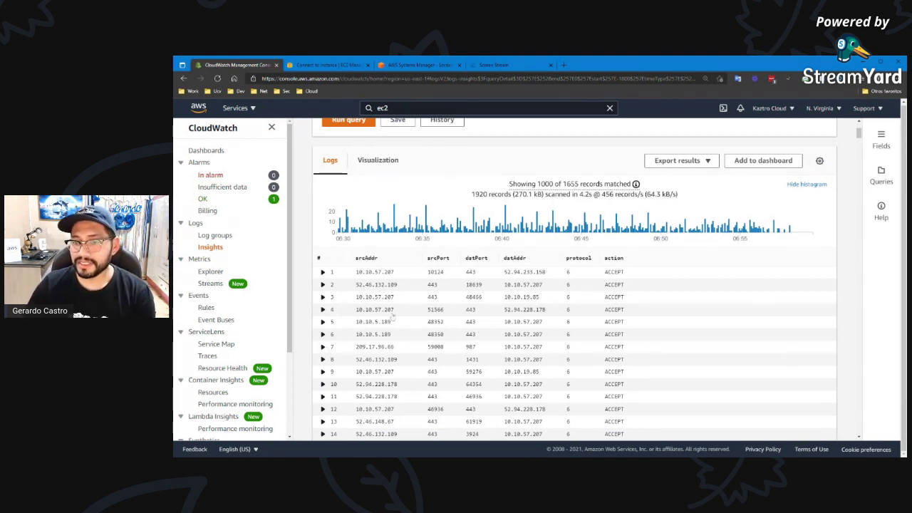
scroll(404, 311, "down", 1)
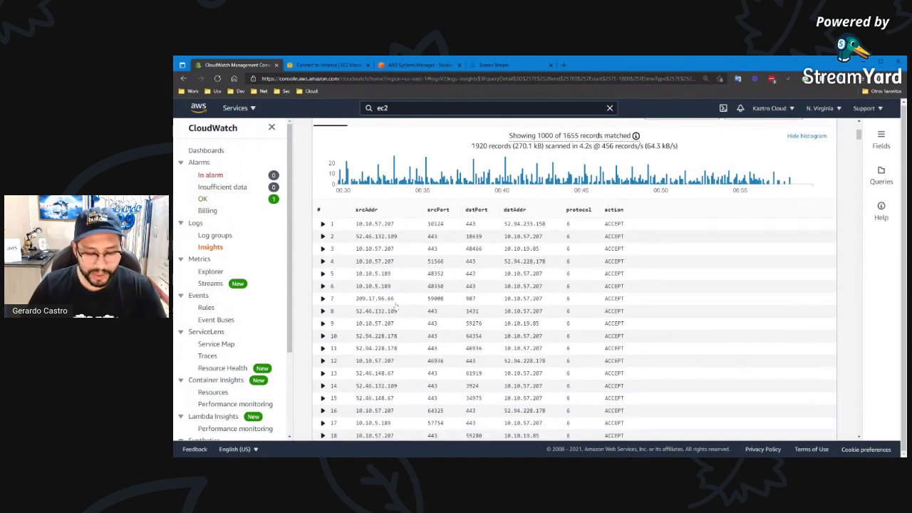
key("ctrl+plus")
key("ctrl+plus")
key("ctrl+plus")
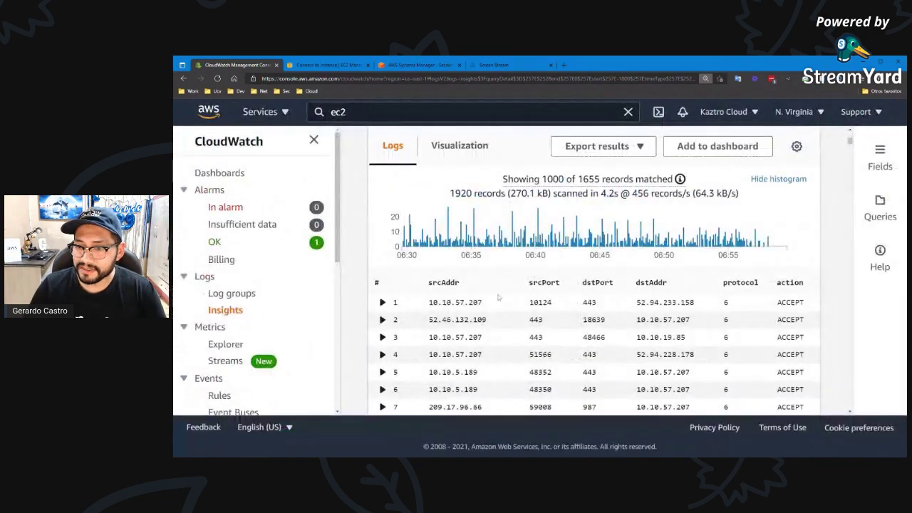
scroll(499, 298, "down", 3)
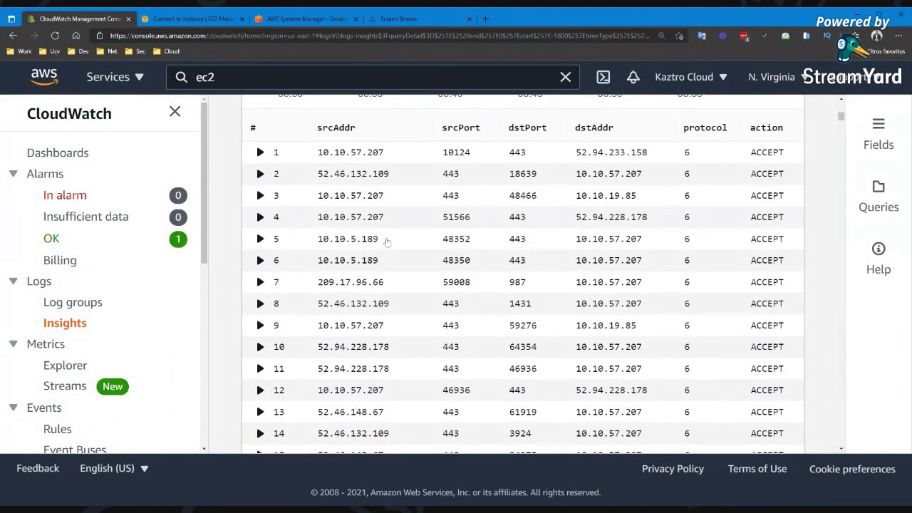
scroll(387, 244, "down", 1)
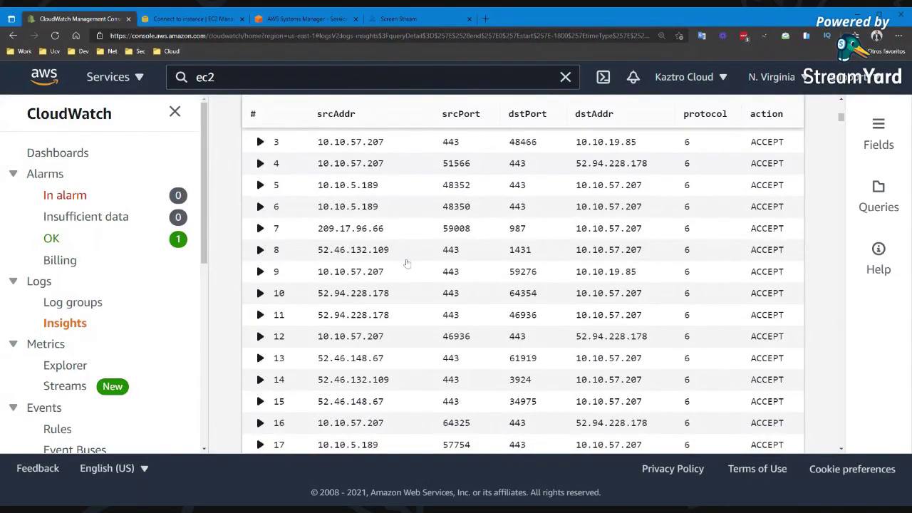
scroll(410, 275, "down", 3)
scroll(417, 291, "down", 4)
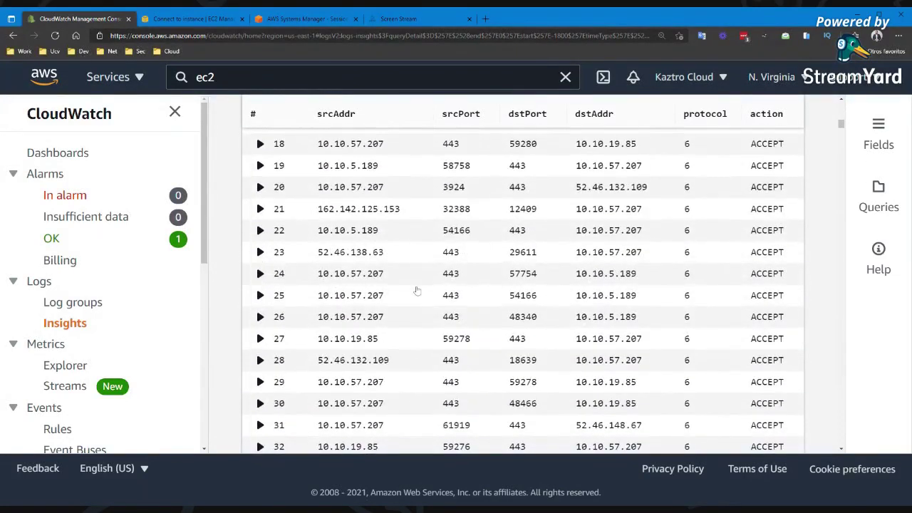
scroll(417, 291, "down", 1)
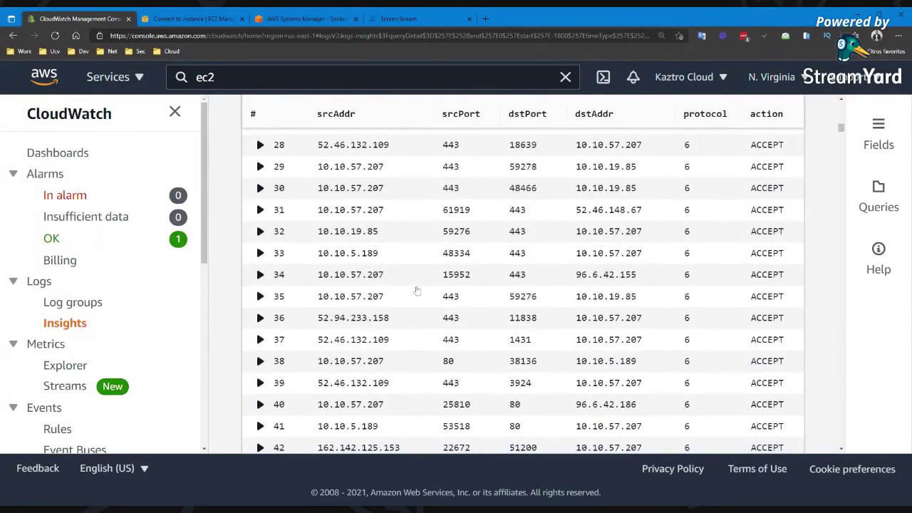
scroll(417, 290, "up", 9)
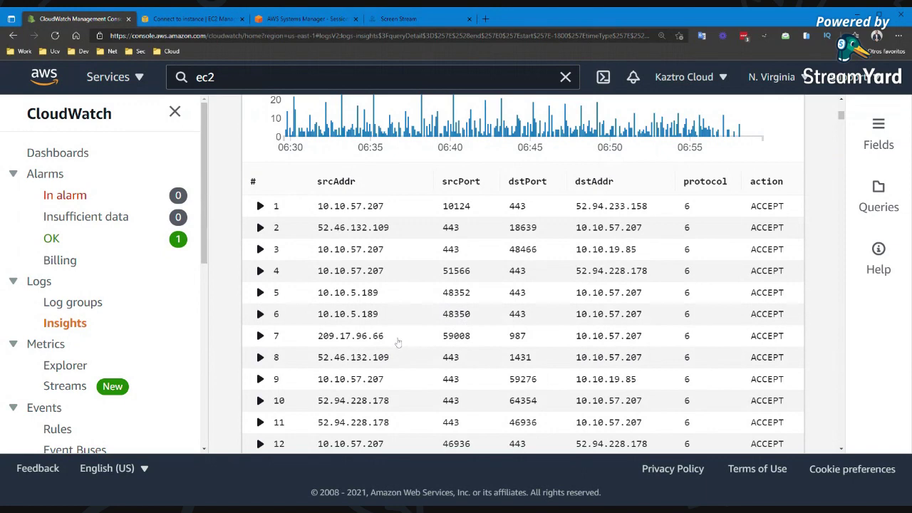
Step: Compare the destination ports down the results and examine record 12's source and destination addresses
scroll(407, 321, "down", 1)
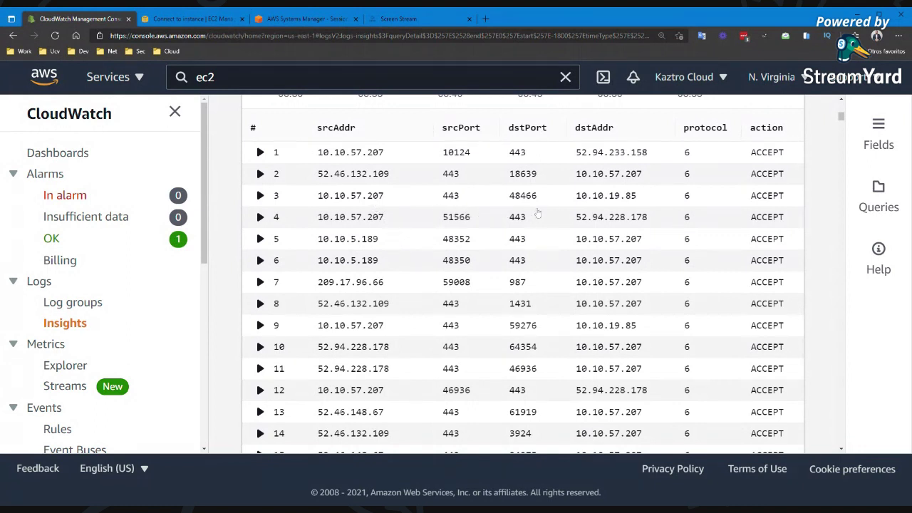
scroll(519, 288, "down", 3)
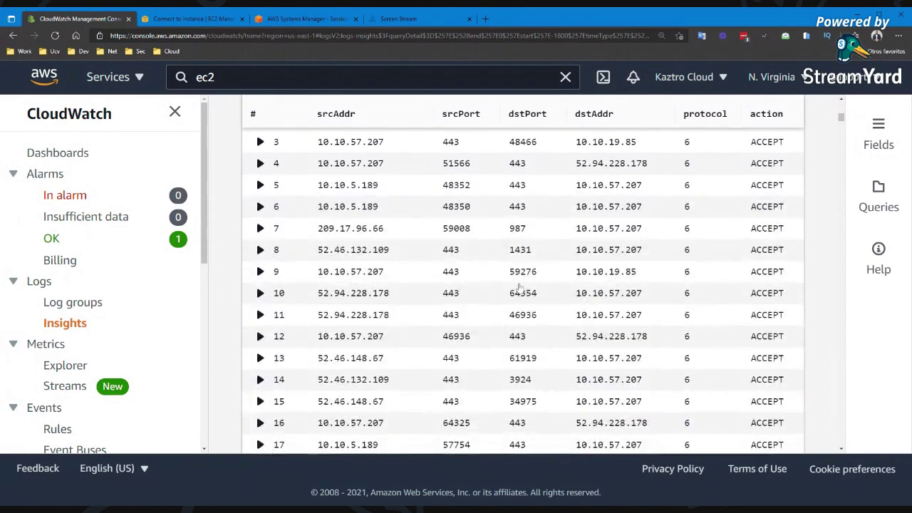
scroll(519, 288, "down", 1)
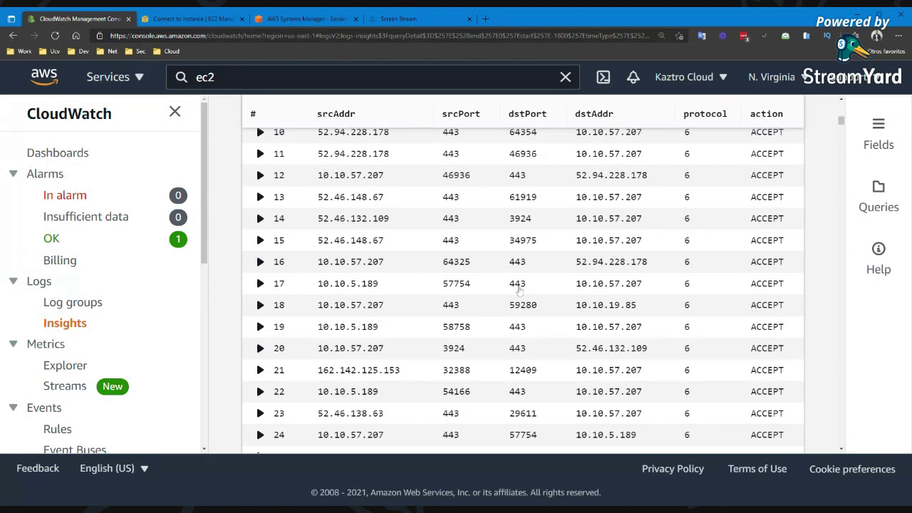
double_click(375, 184)
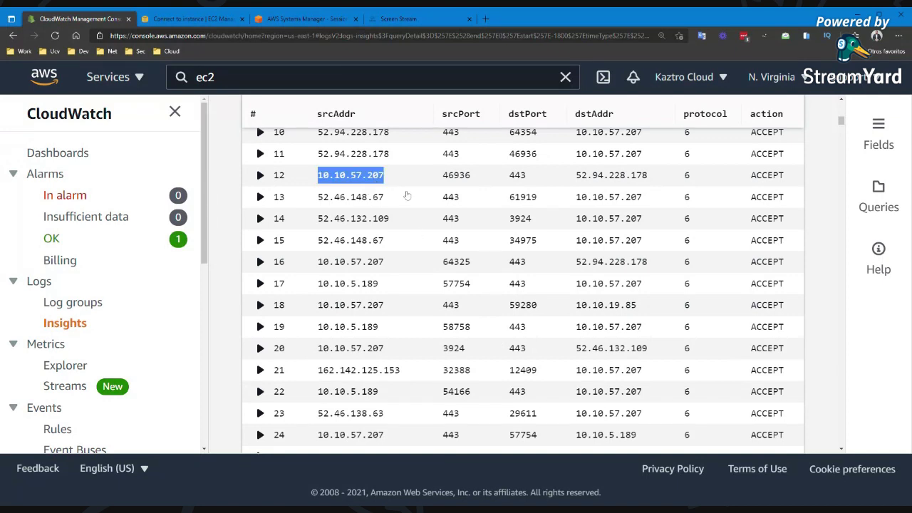
double_click(605, 183)
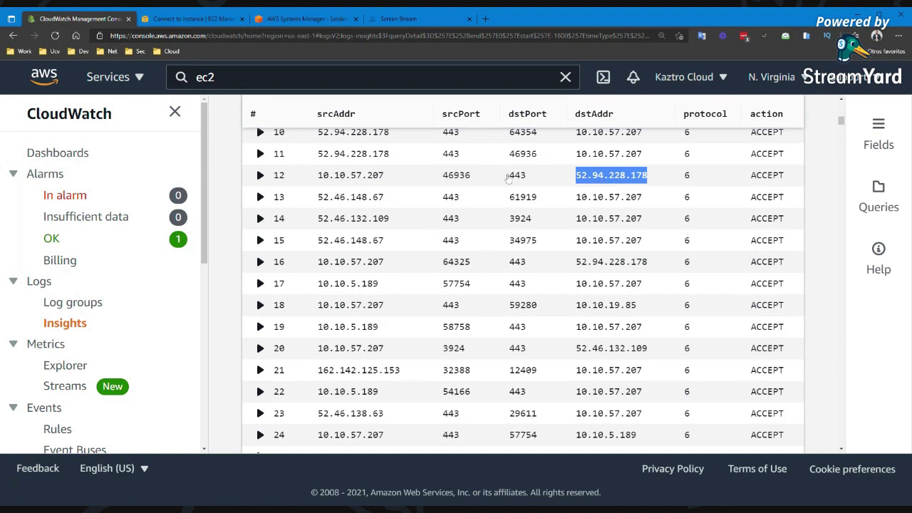
left_click(619, 182)
left_click(619, 183)
scroll(619, 183, "up", 1)
left_click(259, 231)
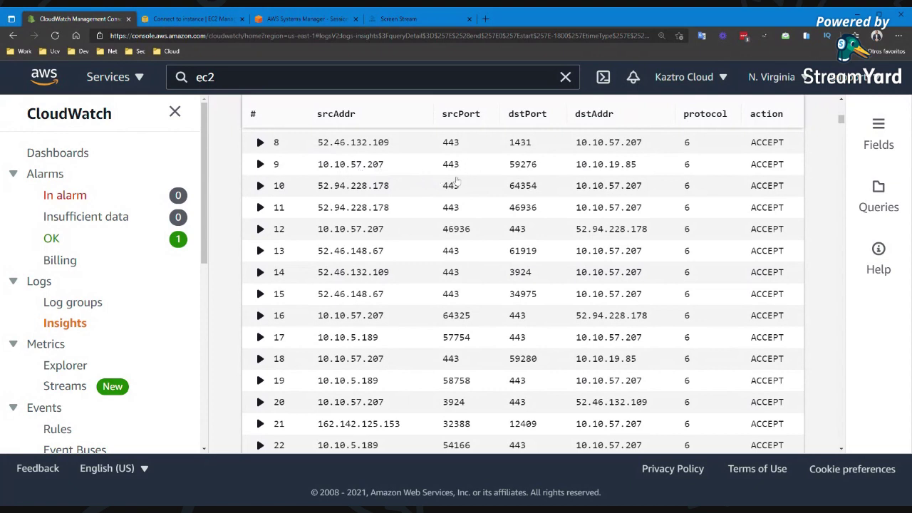
Step: Append "and srcAddr" to the filter line of the Logs Insights query
scroll(456, 182, "up", 1)
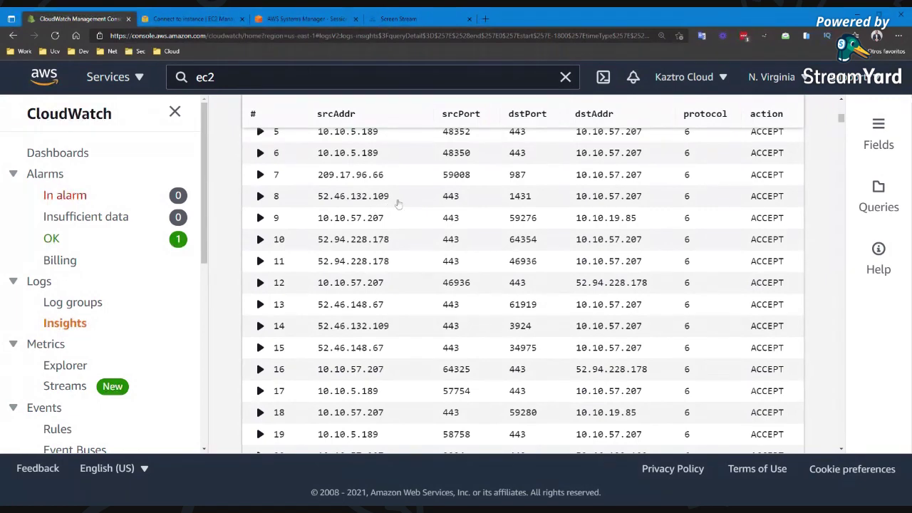
scroll(398, 204, "up", 8)
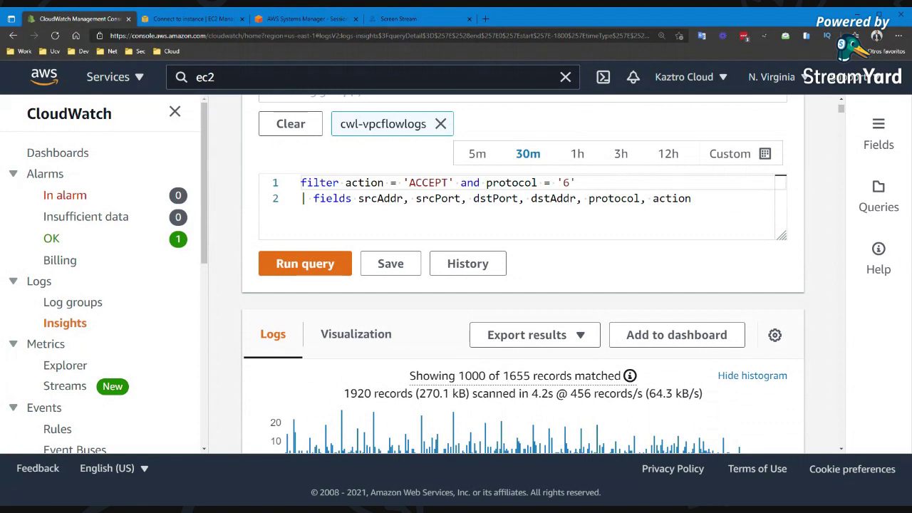
type("and src")
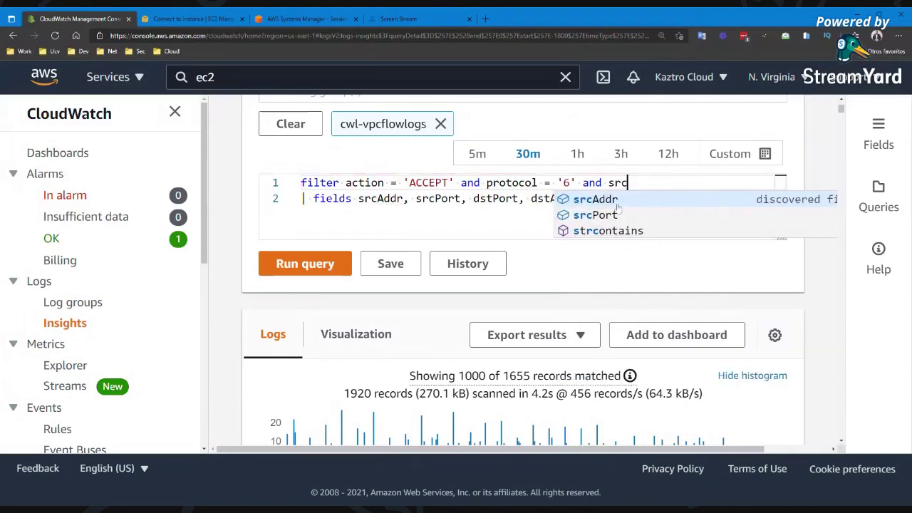
key("Return")
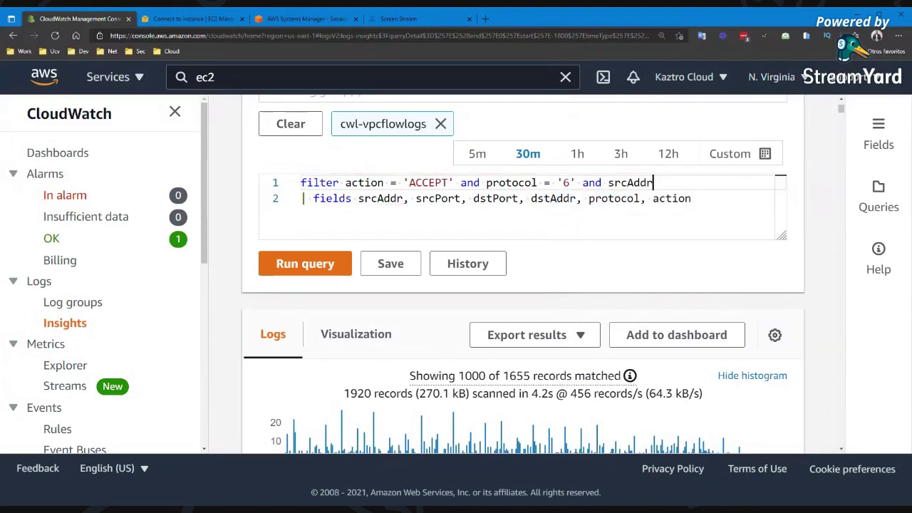
Step: Copy the private IPv4 address of the PrivateServer-Az-1a instance from its summary in the EC2 Instances list
left_click(300, 20)
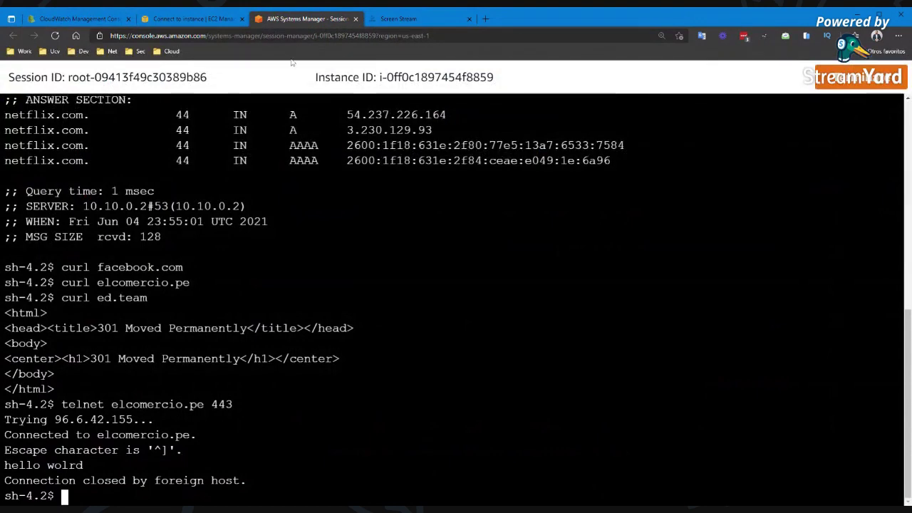
left_click(189, 19)
scroll(373, 240, "down", 2)
scroll(374, 265, "up", 2)
scroll(374, 264, "down", 2)
left_click(616, 432)
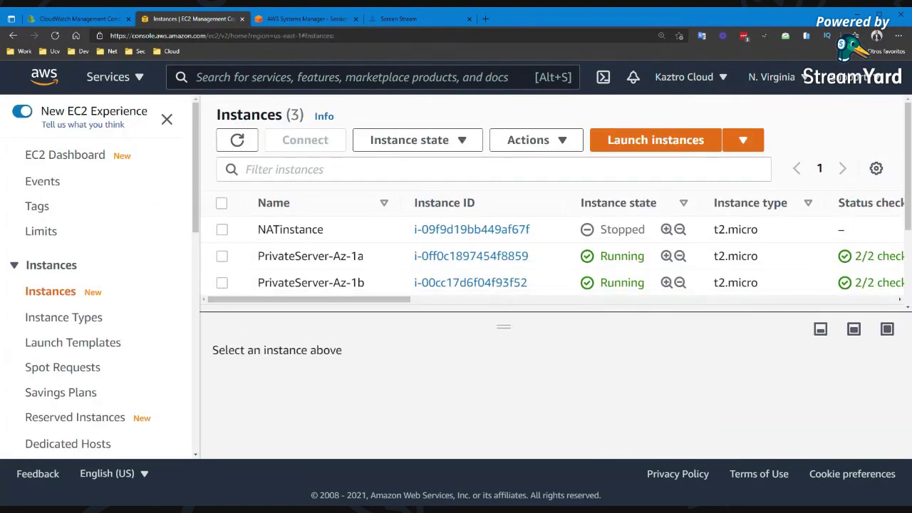
left_click(236, 261)
scroll(552, 385, "down", 2)
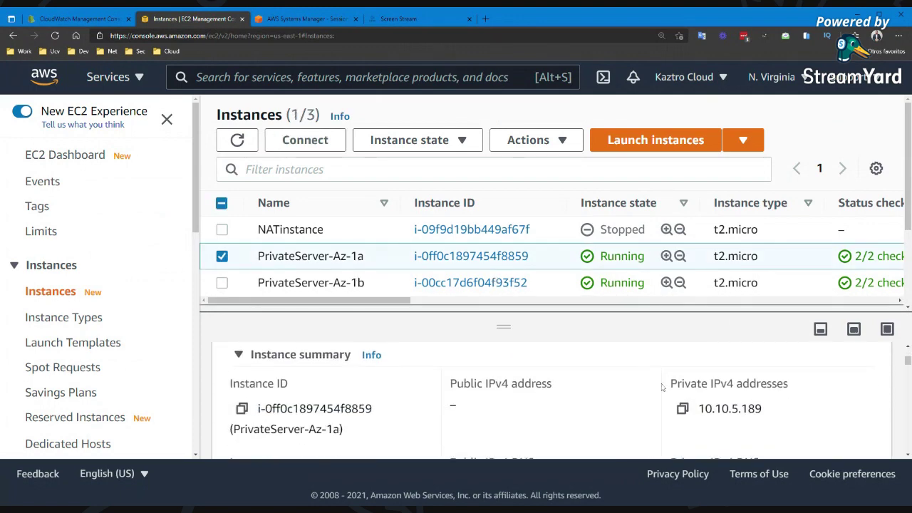
left_click(683, 408)
Step: Return to the CloudWatch query, complete the filter with srcAddr = '10.10.5.189', run it and view the resulting records
left_click(399, 20)
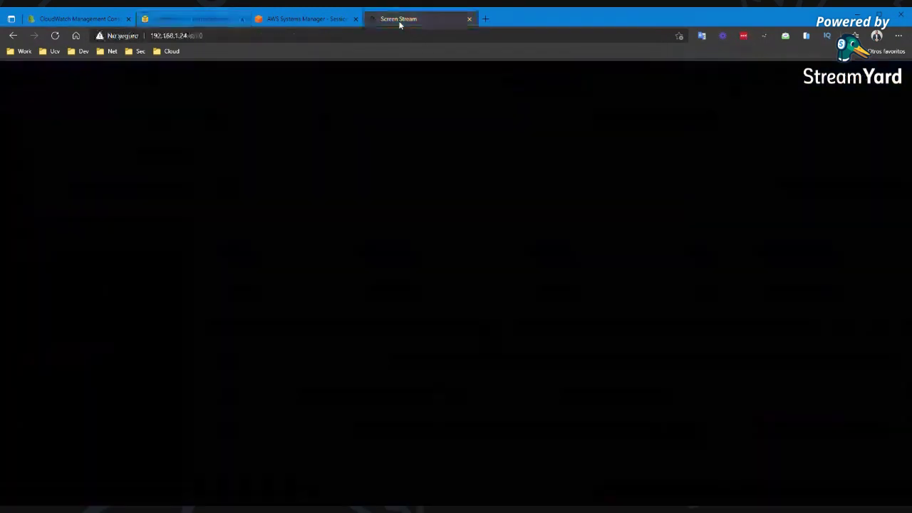
left_click(303, 19)
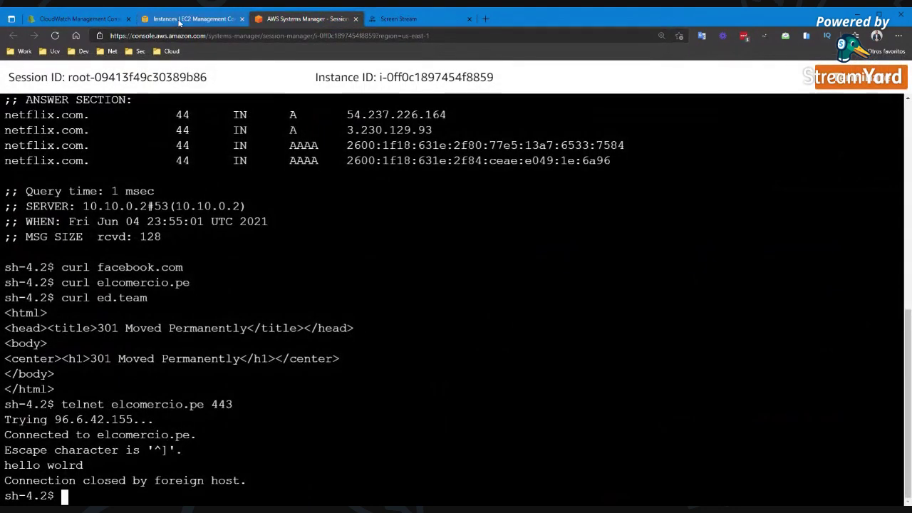
left_click(72, 20)
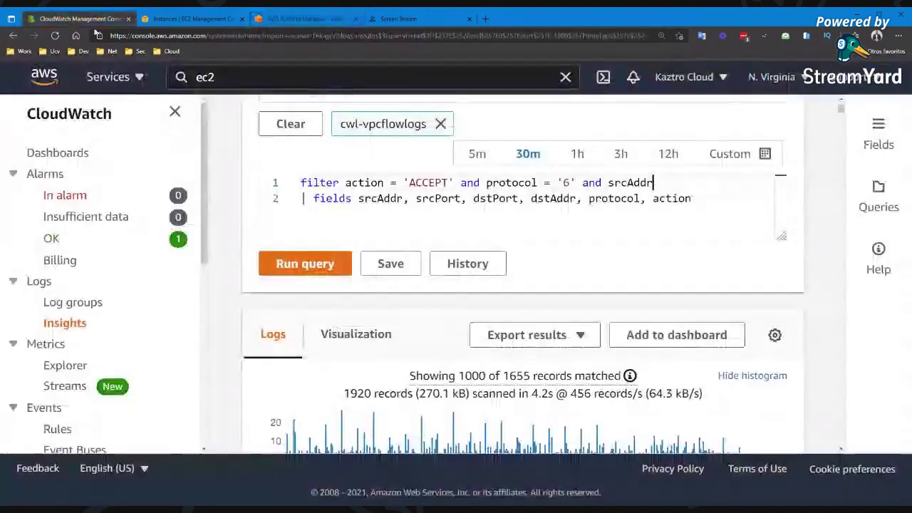
type("''")
left_click(679, 183)
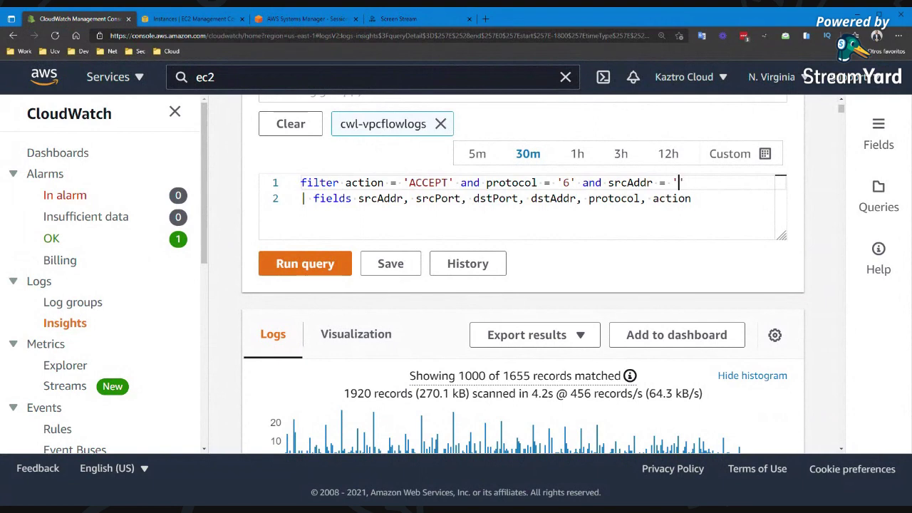
key("ctrl+v")
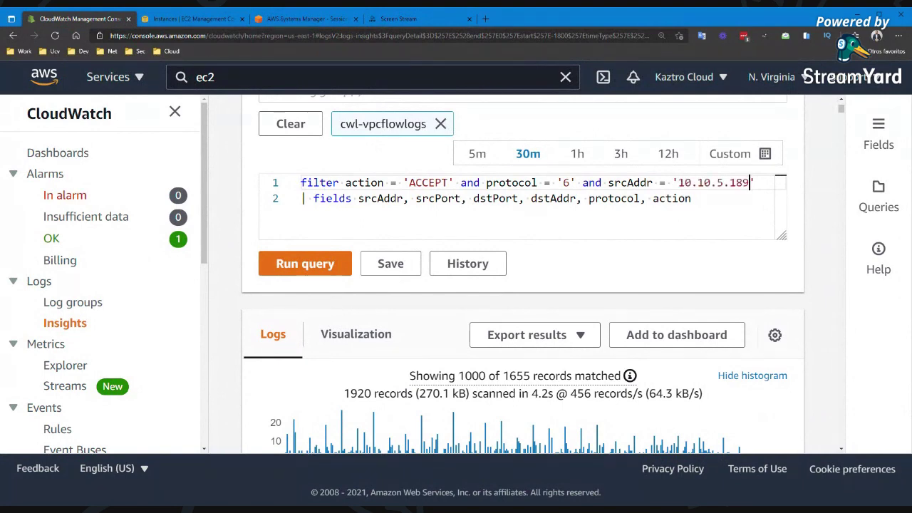
left_click(691, 198)
left_click(302, 270)
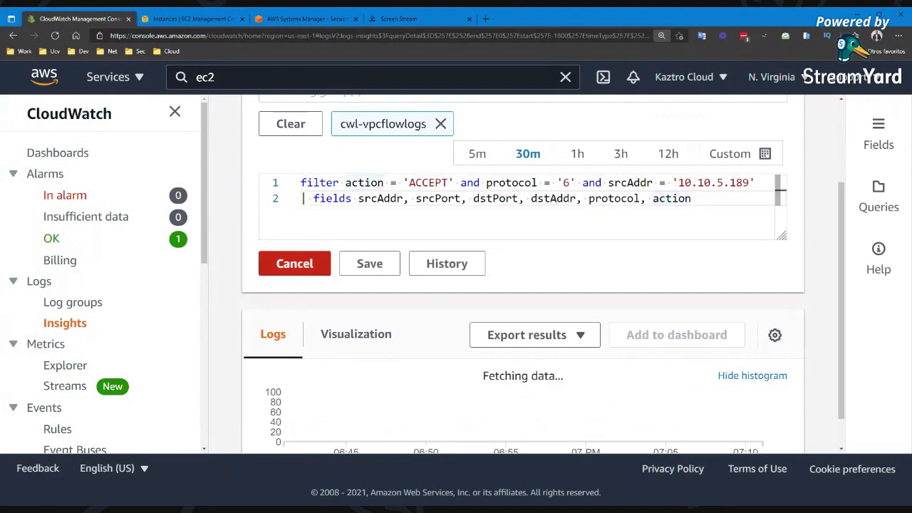
key("ctrl+minus")
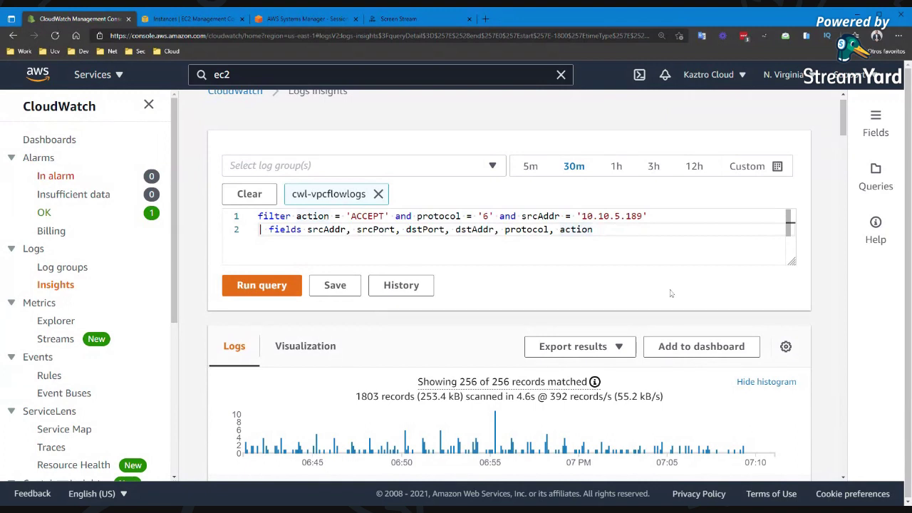
scroll(670, 293, "down", 3)
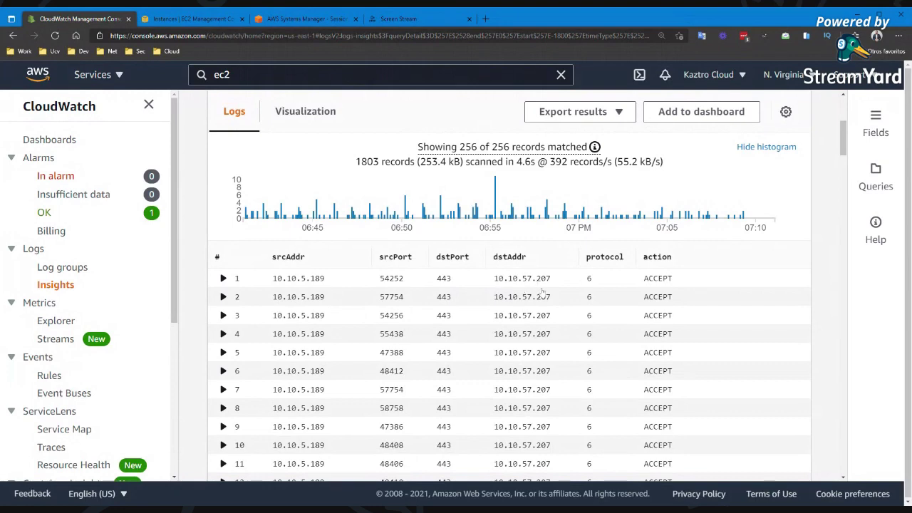
Step: Switch to the EC2 Instances list and compare the instance summaries of NATinstance and PrivateServer-Az-1a
left_click(189, 18)
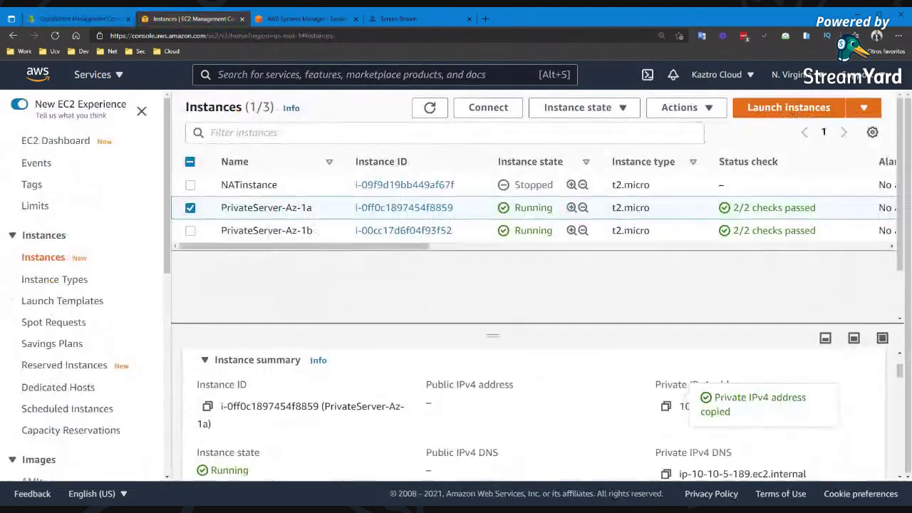
left_click(282, 184)
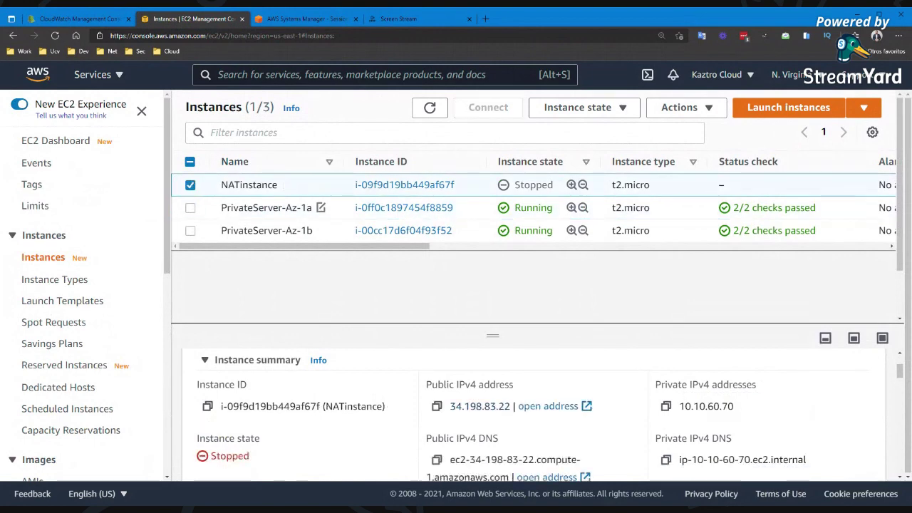
left_click(317, 207)
Step: Open the EC2 network interfaces list and examine the details of the NATGw interface, including its IP addresses
scroll(103, 296, "down", 2)
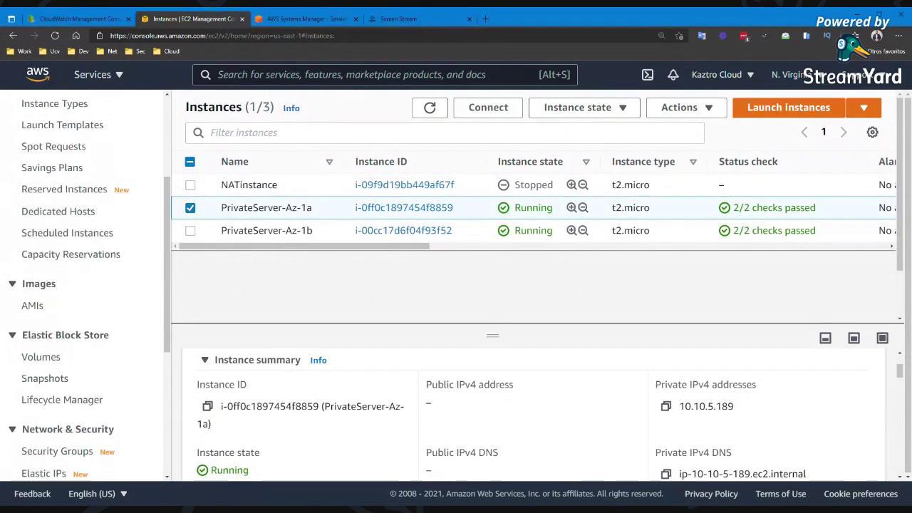
scroll(97, 338, "down", 2)
scroll(97, 339, "down", 2)
left_click(66, 304)
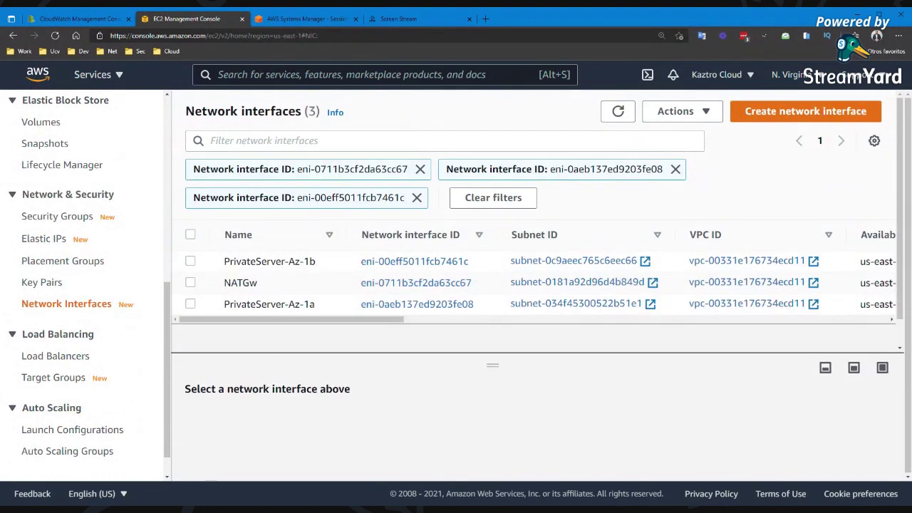
left_click(299, 283)
left_click_drag(462, 328, 461, 230)
scroll(523, 345, "down", 5)
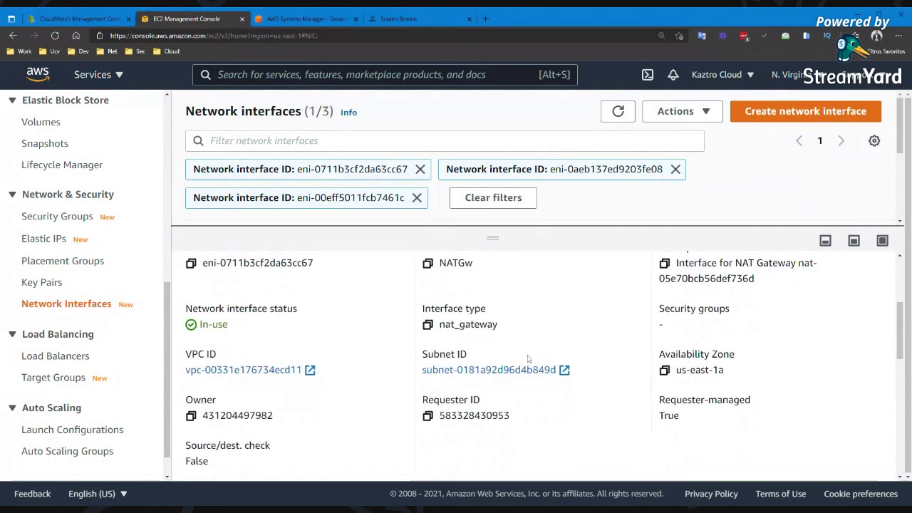
scroll(528, 359, "down", 4)
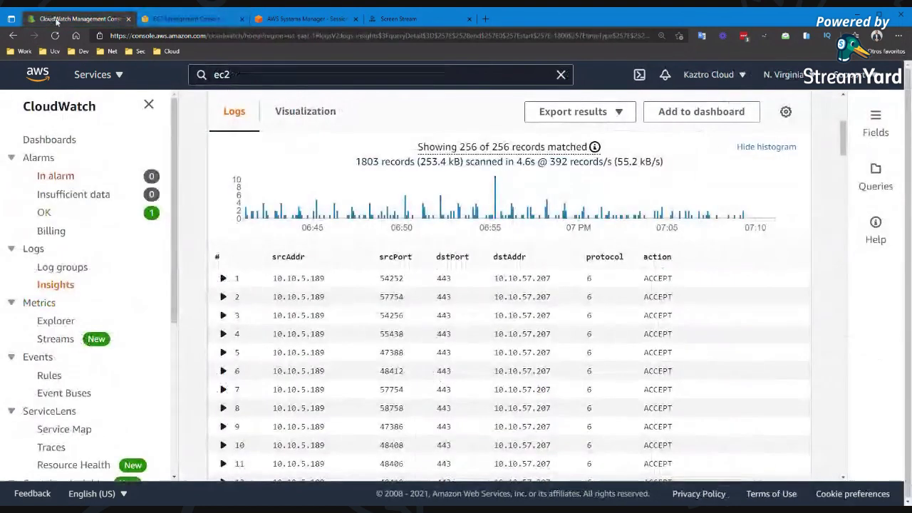
Step: Return to the CloudWatch Logs Insights results and examine the ports and destination addresses across the records filtered by source address
left_click(50, 18)
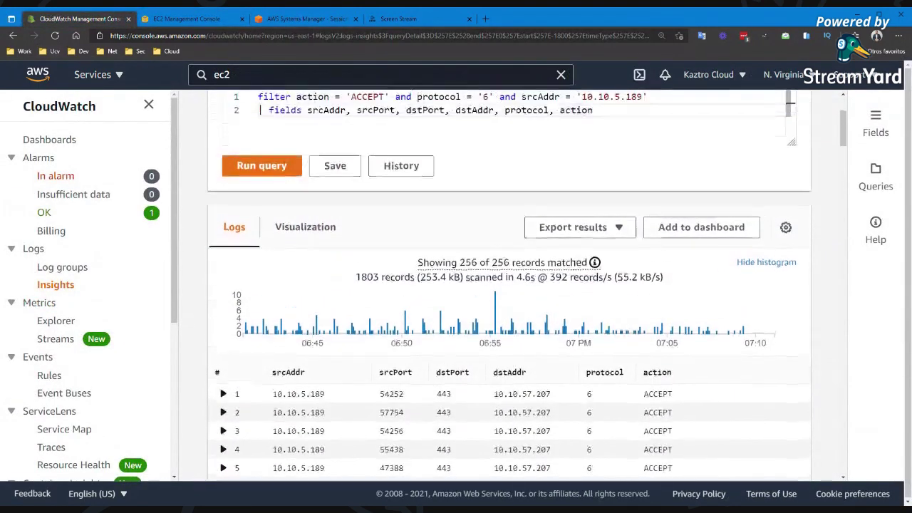
key("ctrl+minus")
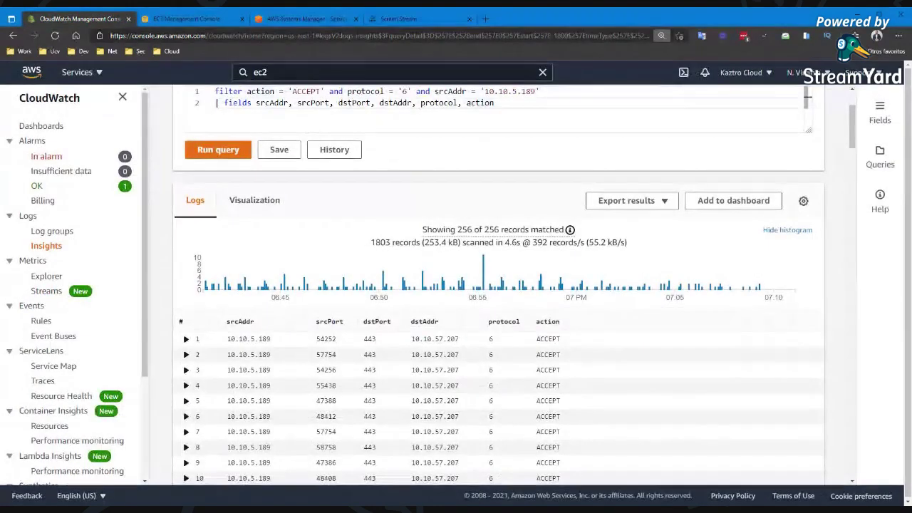
scroll(599, 305, "up", 1)
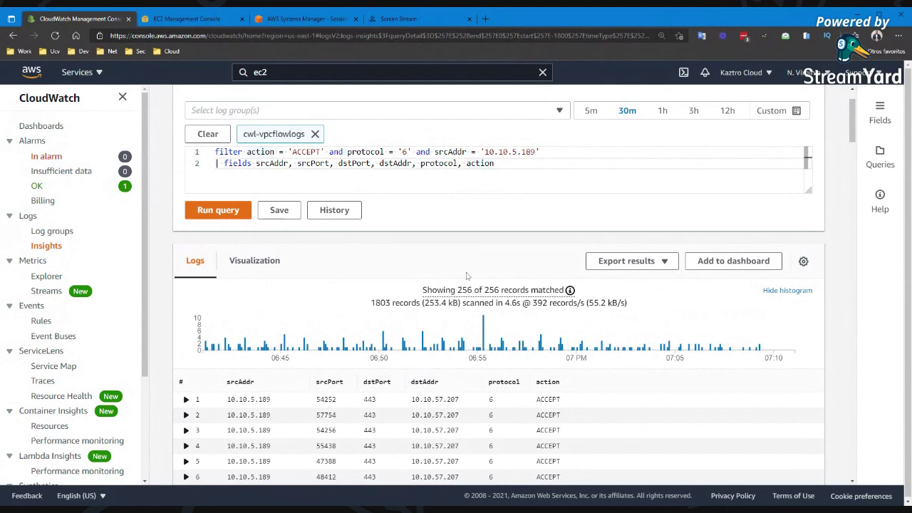
scroll(482, 360, "down", 1)
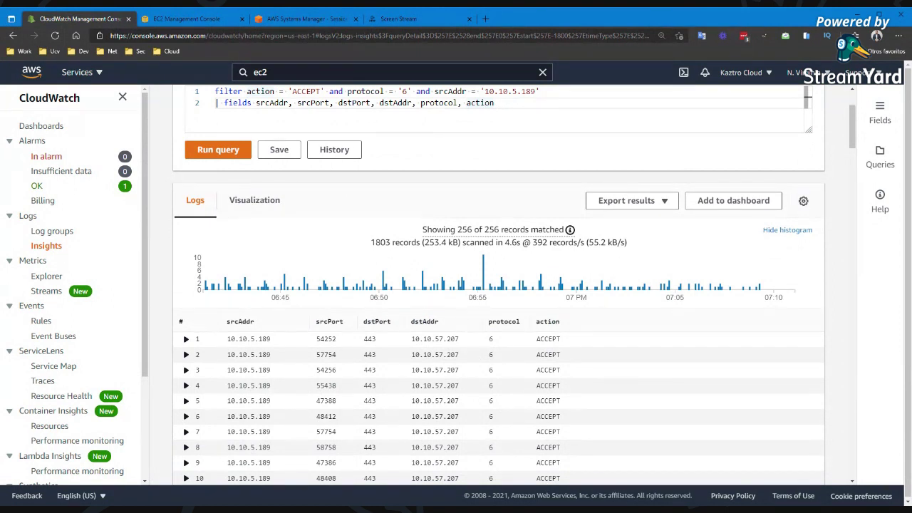
scroll(377, 289, "down", 1)
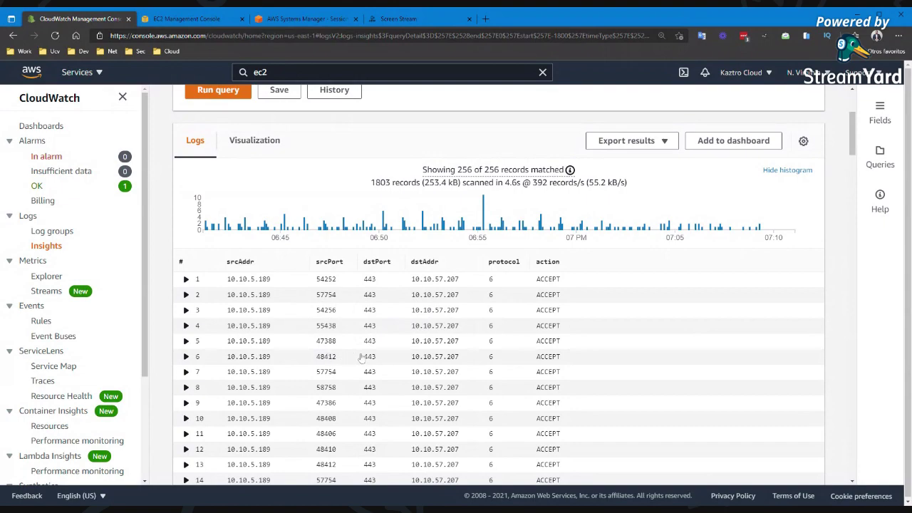
scroll(299, 383, "down", 3)
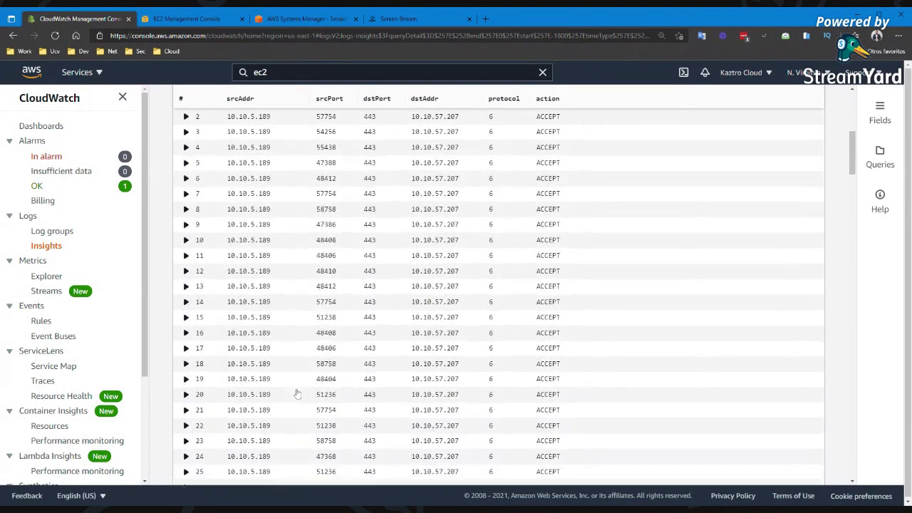
scroll(299, 394, "down", 4)
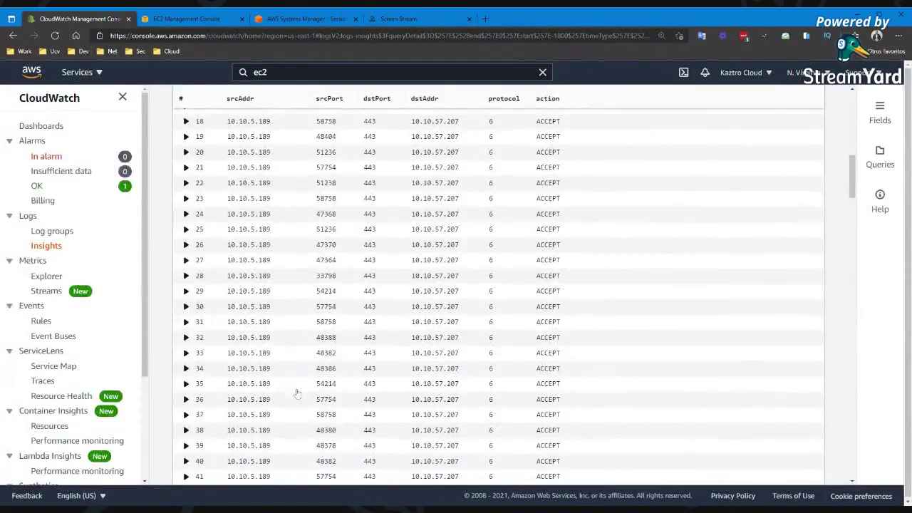
scroll(300, 394, "up", 10)
scroll(305, 388, "down", 6)
scroll(309, 389, "down", 5)
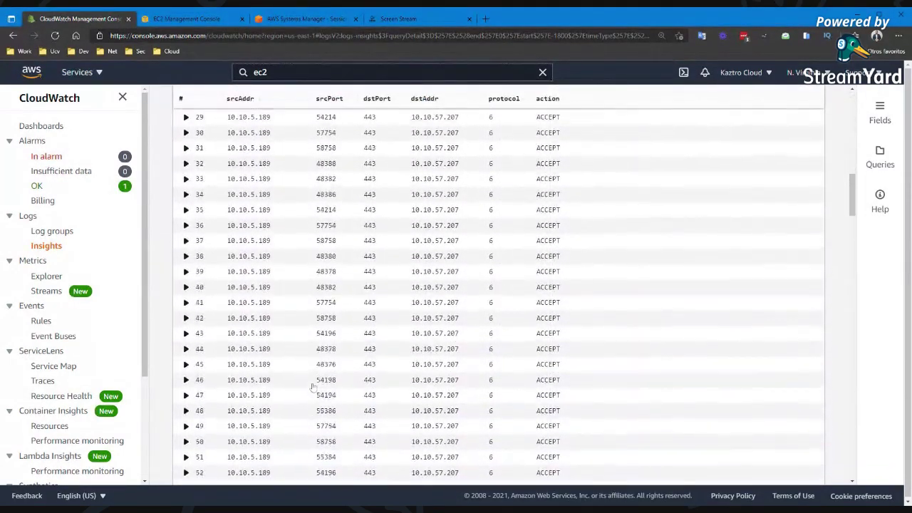
scroll(312, 386, "down", 3)
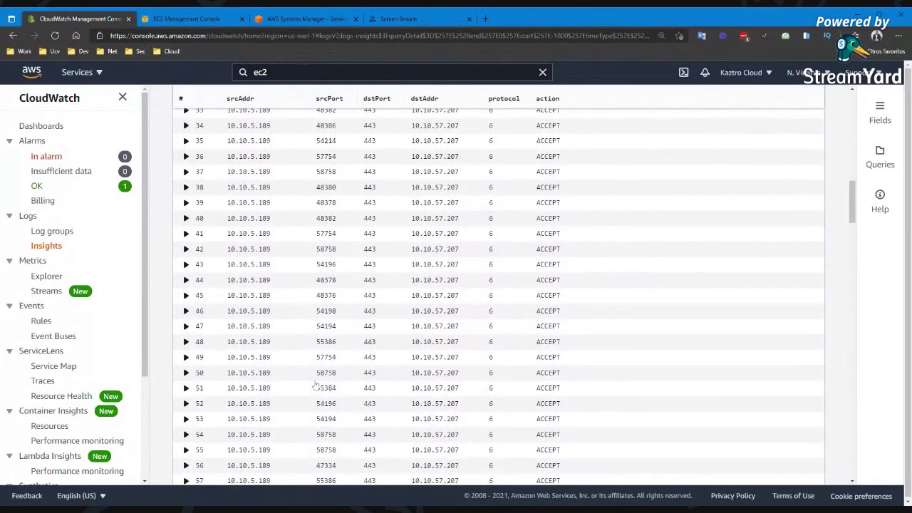
scroll(317, 385, "up", 8)
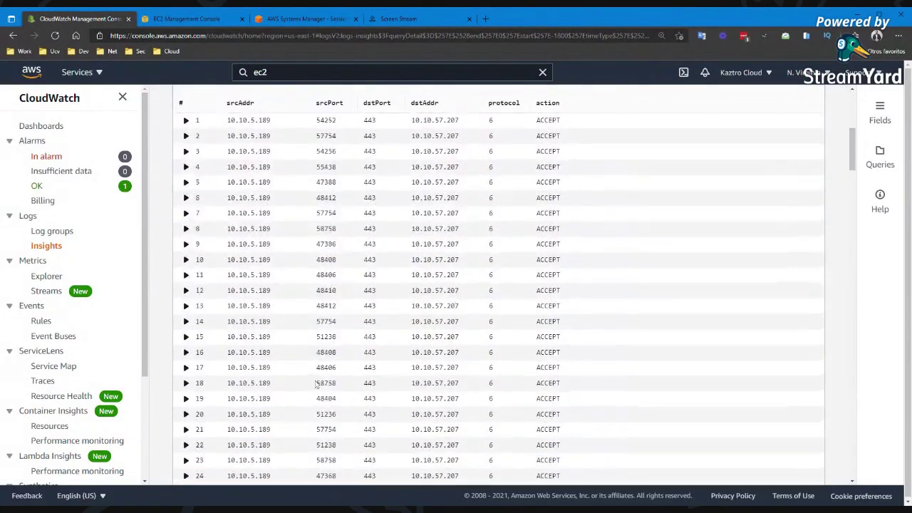
scroll(319, 385, "up", 3)
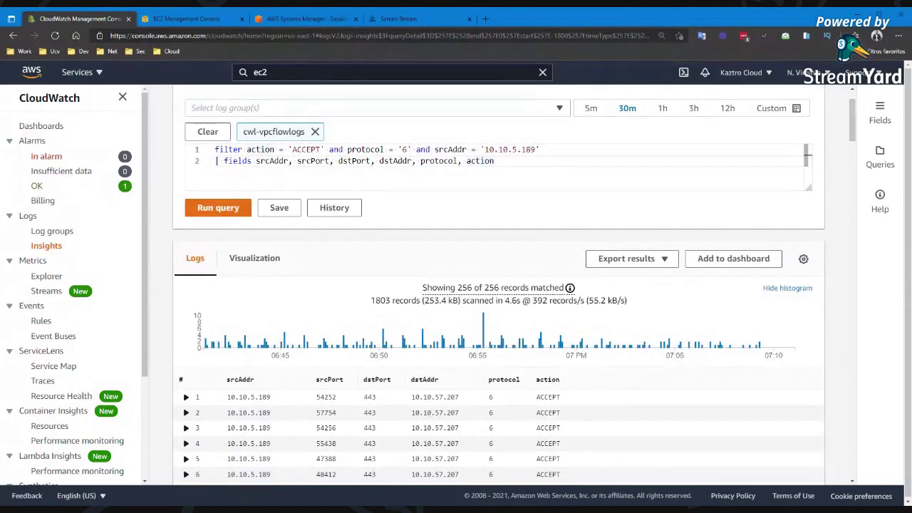
Step: Remove the srcAddr condition from the query, leaving filter action = 'ACCEPT' and protocol = '6' above the fields line
triple_click(426, 150)
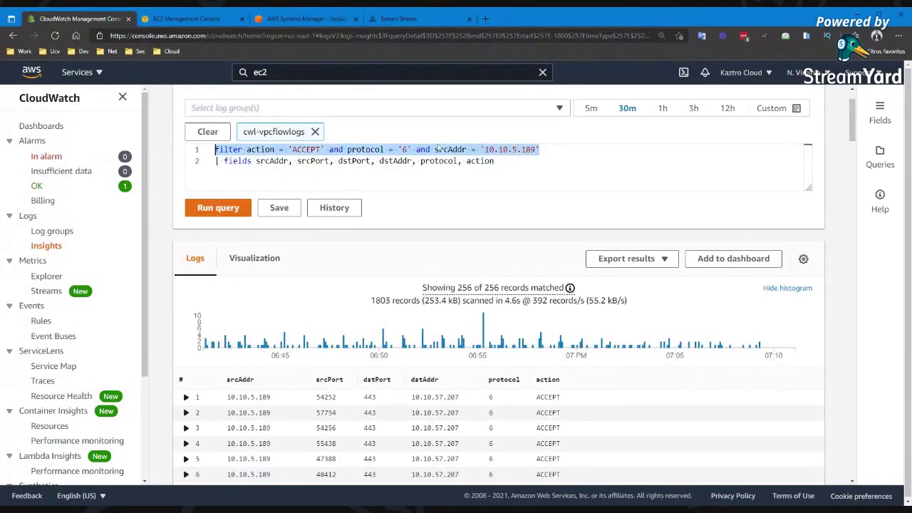
left_click_drag(540, 150, 417, 149)
key("BackSpace")
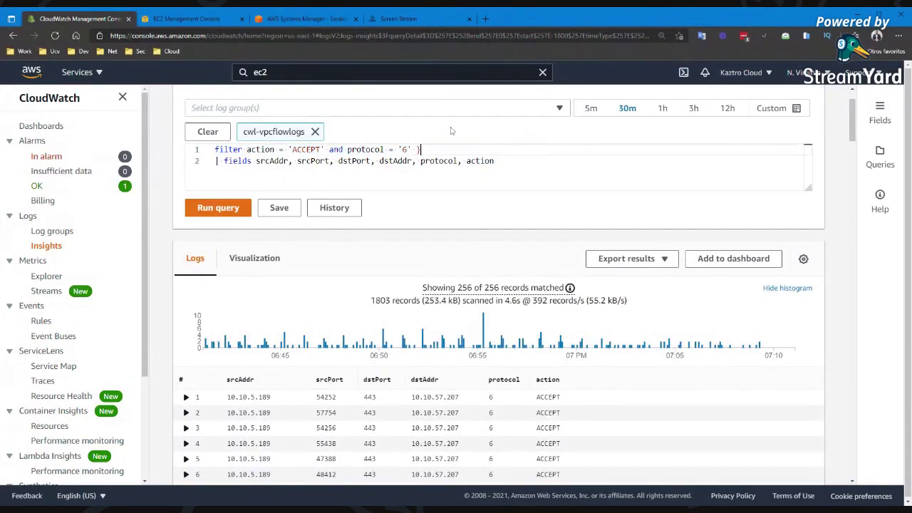
key("BackSpace")
key("BackSpace")
key("Return")
key("BackSpace")
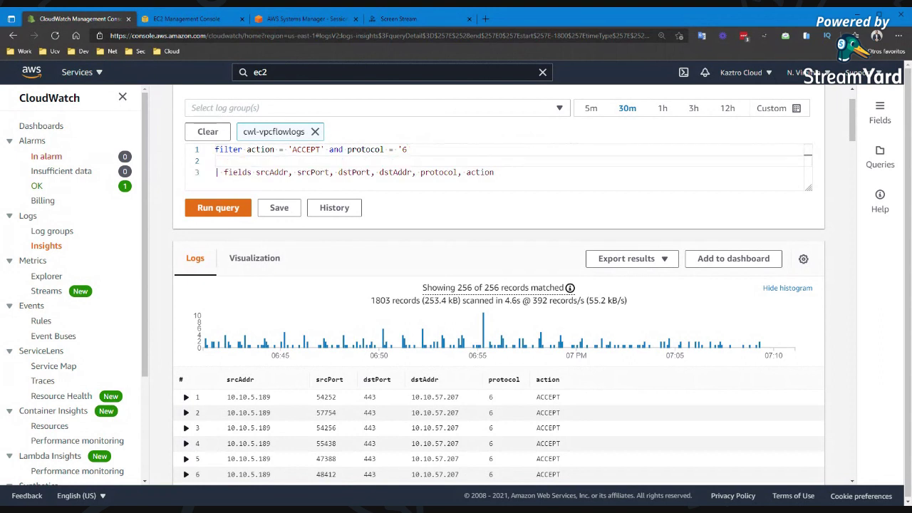
key("Return")
key("BackSpace")
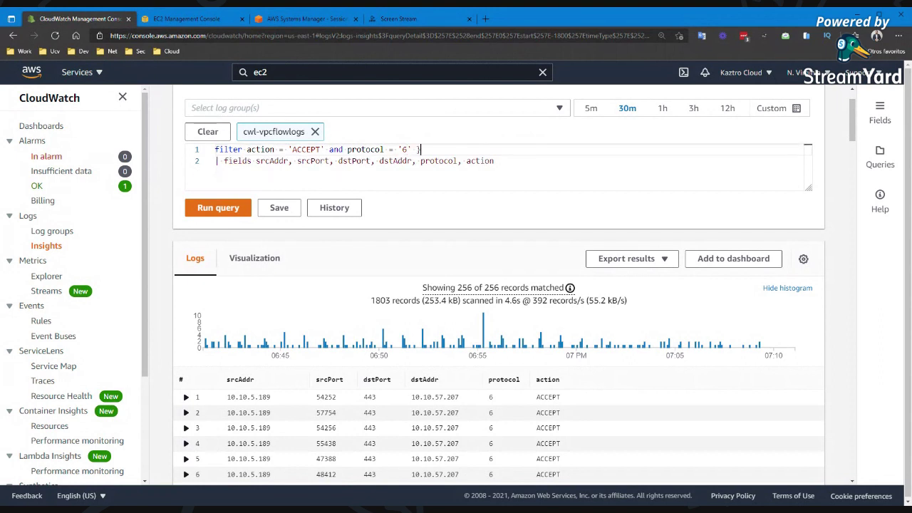
type("'")
key("Return")
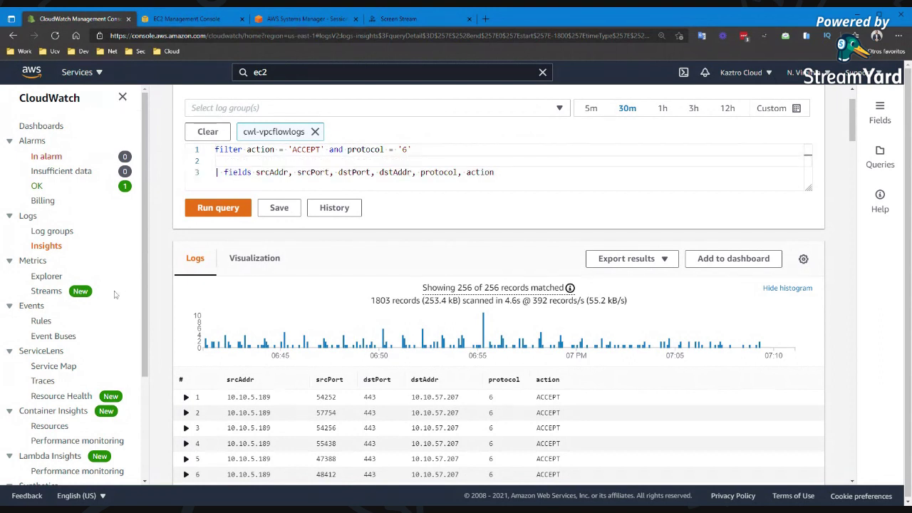
key("BackSpace")
Step: Run the Logs Insights query without the source address condition and review the source and destination columns of the returned records
left_click(214, 208)
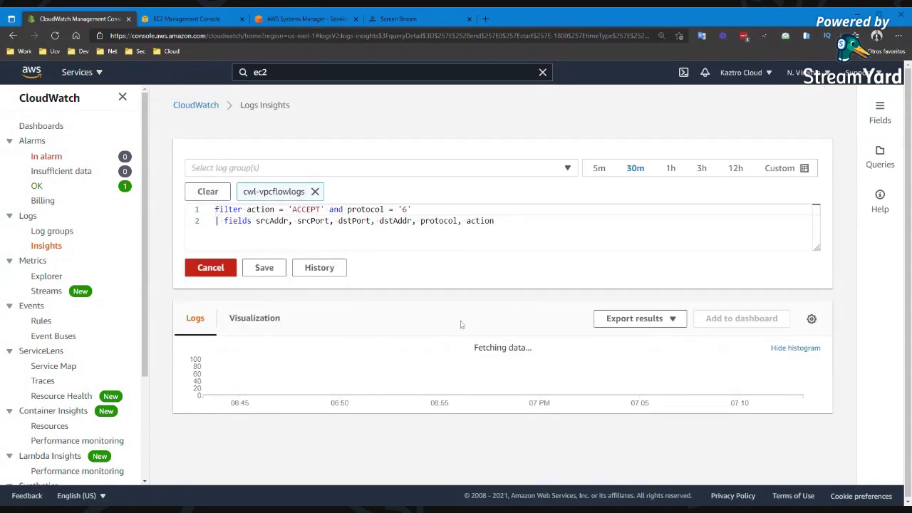
scroll(457, 356, "down", 2)
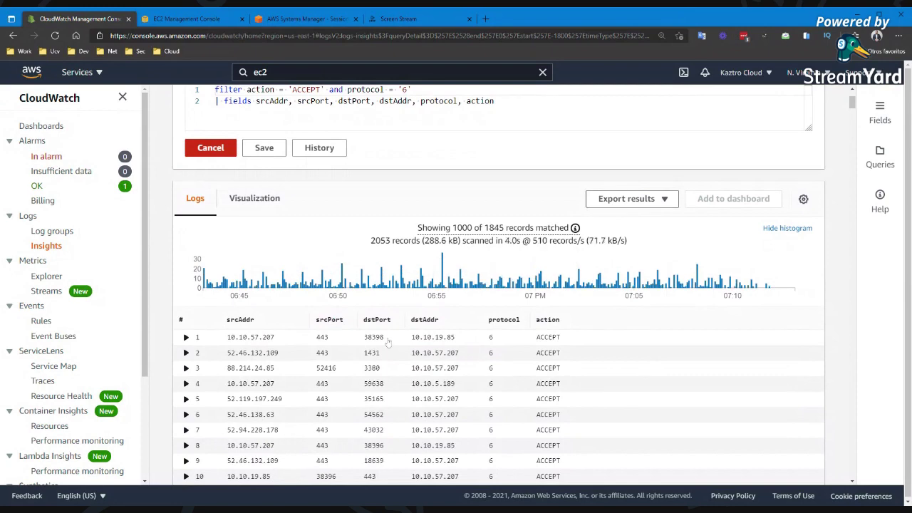
scroll(447, 266, "down", 2)
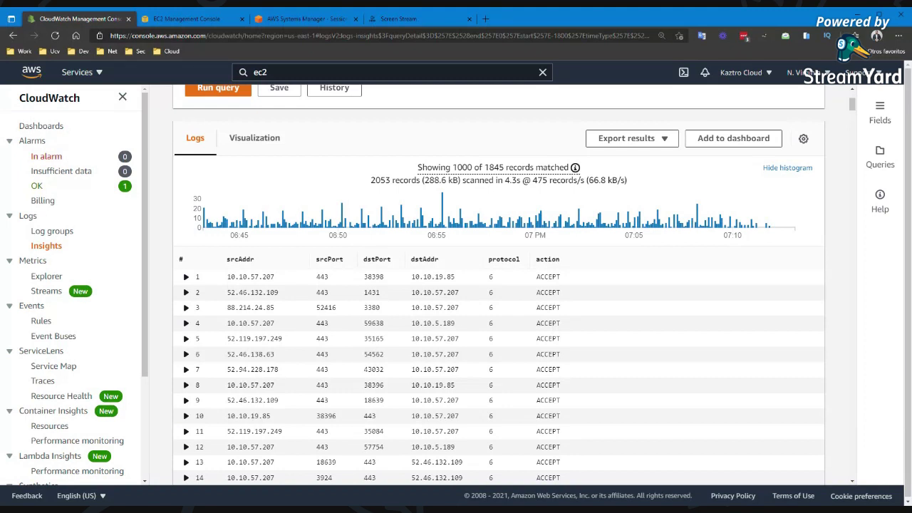
scroll(499, 285, "down", 3)
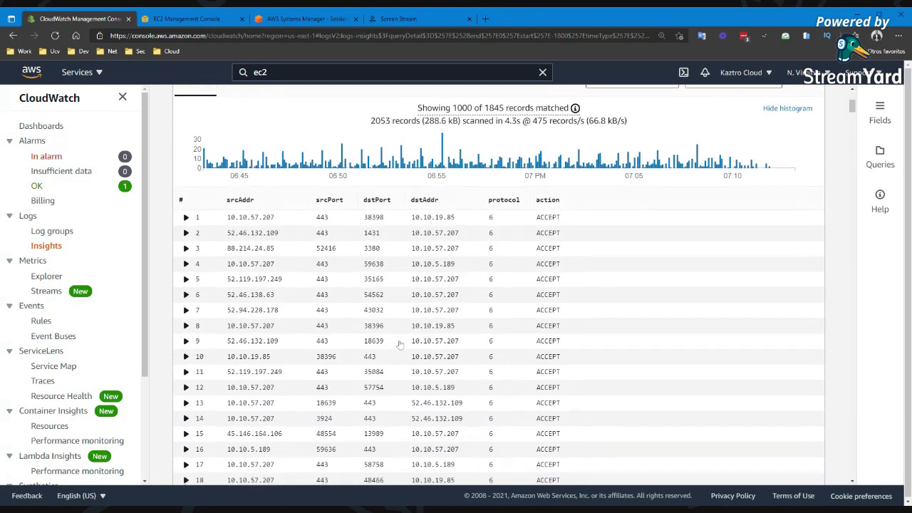